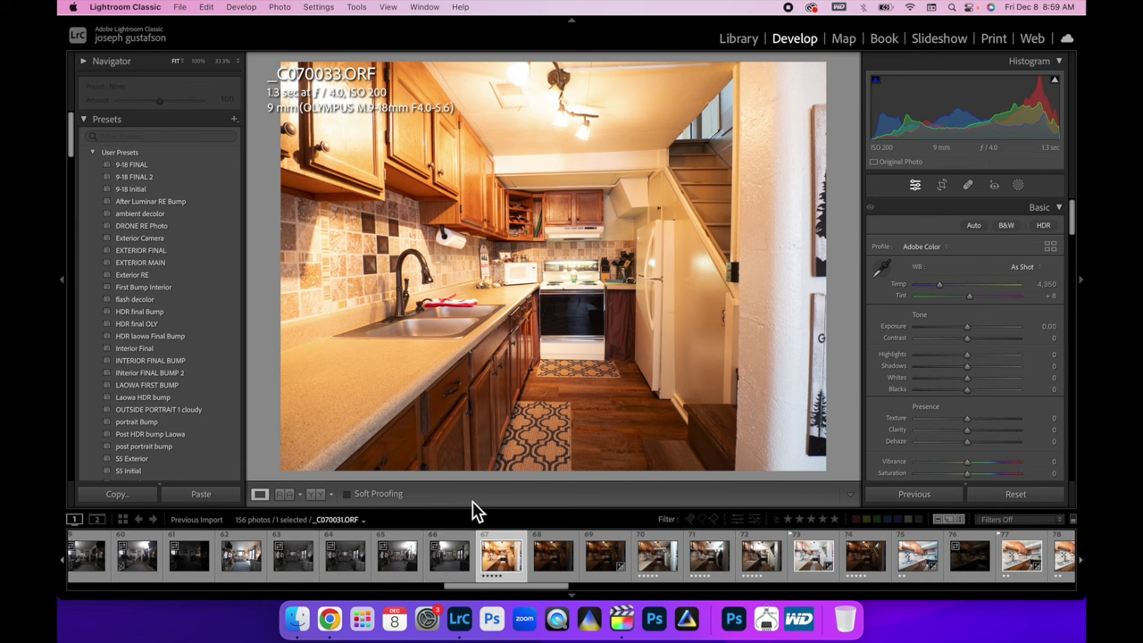
- Load kitchen photo _C070060 from the filmstrip into the Develop view
{"action": "left_click", "coordinate": [752, 555]}
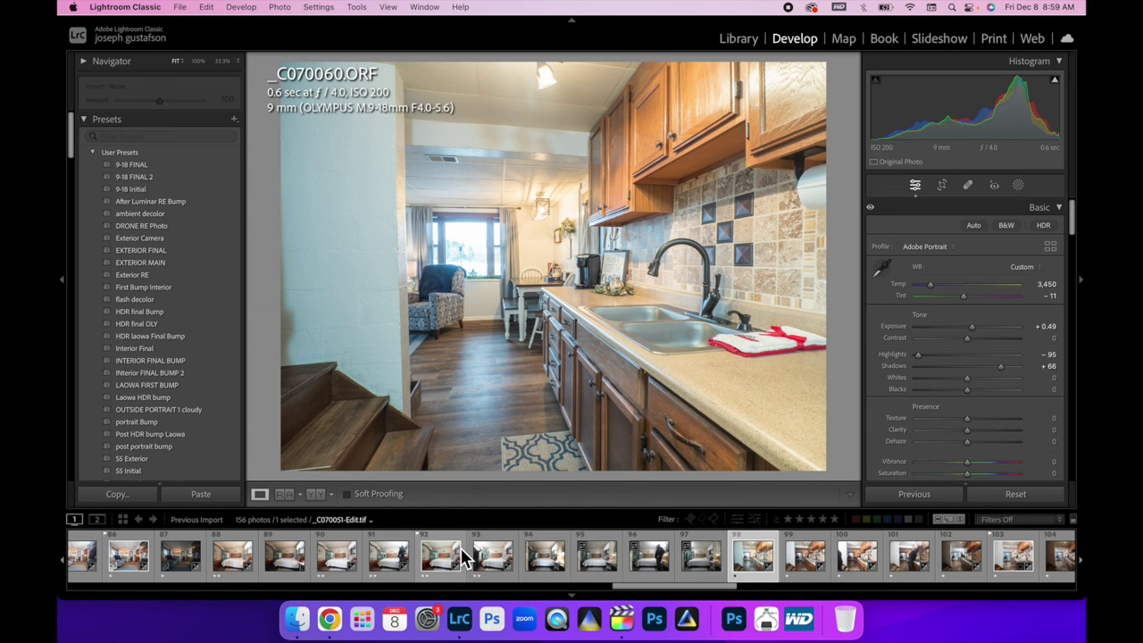
{"action": "scroll", "coordinate": [462, 556], "scroll_direction": "up", "scroll_amount": 10}
- Compare kitchen frames _C070033 through _C070039, from the bright flash shots to the dark ambient one
{"action": "left_click", "coordinate": [169, 563]}
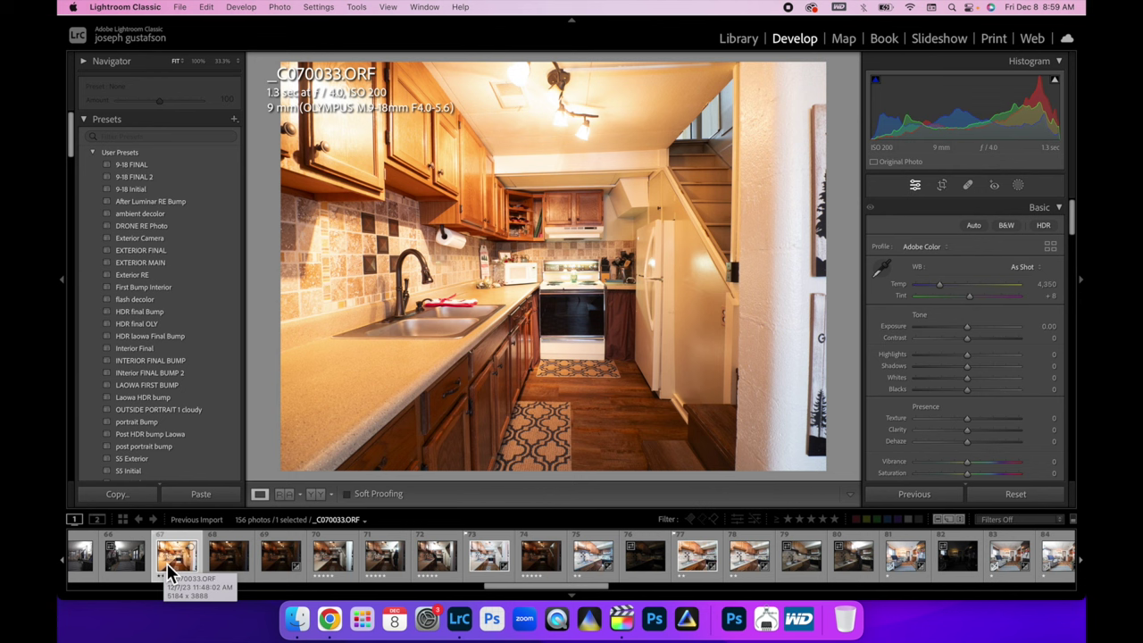
{"action": "left_click", "coordinate": [329, 572]}
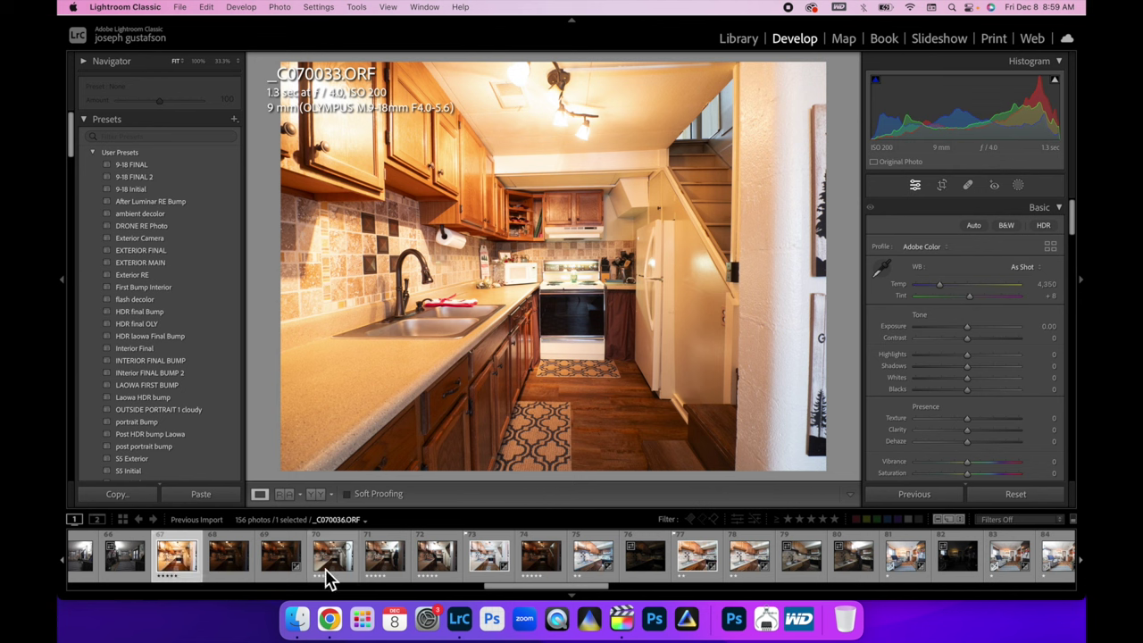
{"action": "left_click", "coordinate": [382, 569]}
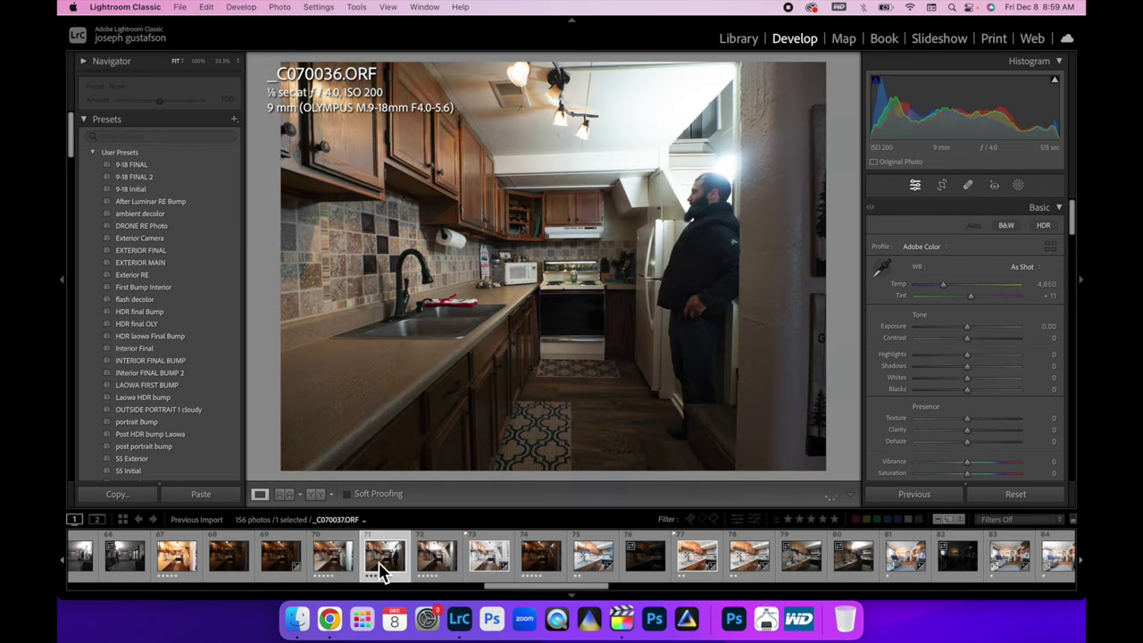
{"action": "left_click", "coordinate": [435, 571]}
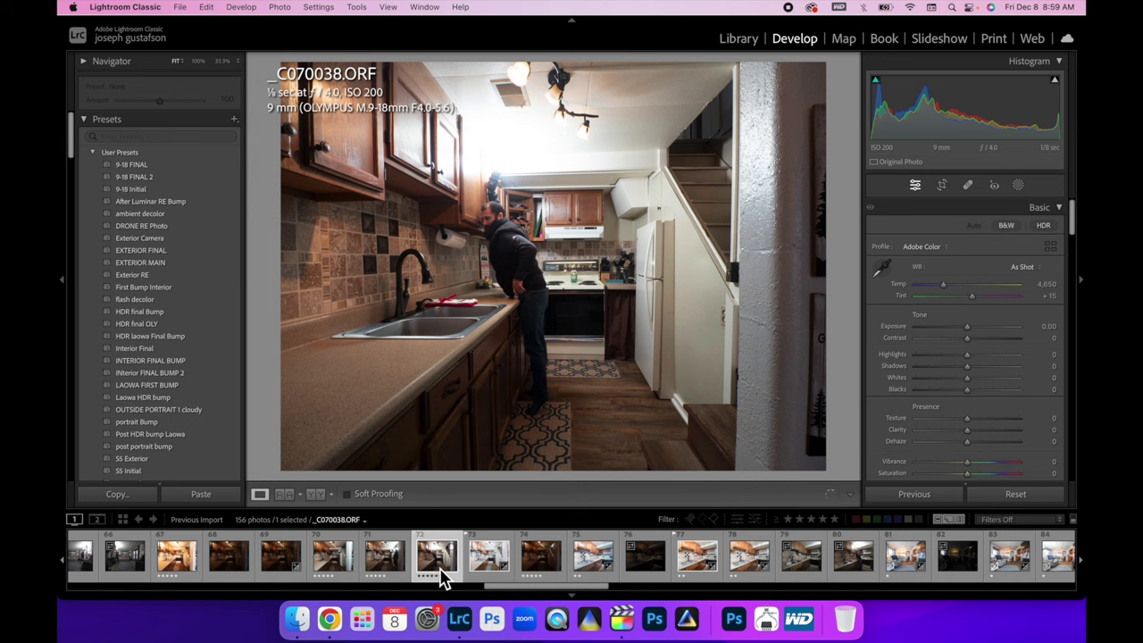
{"action": "left_click", "coordinate": [540, 571]}
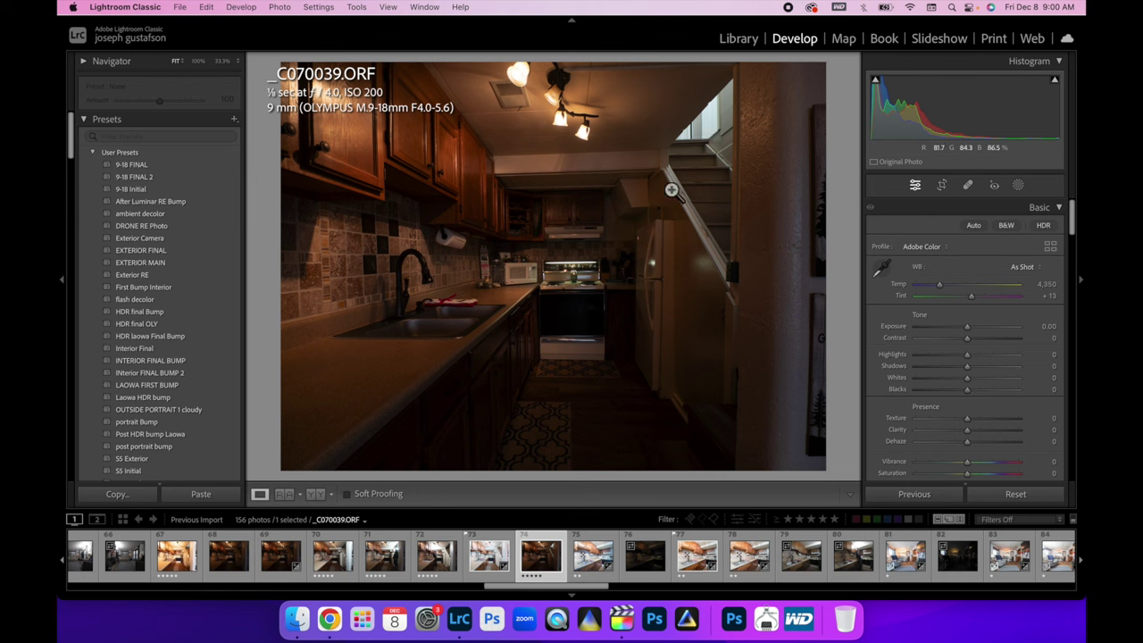
{"action": "left_click", "coordinate": [435, 571]}
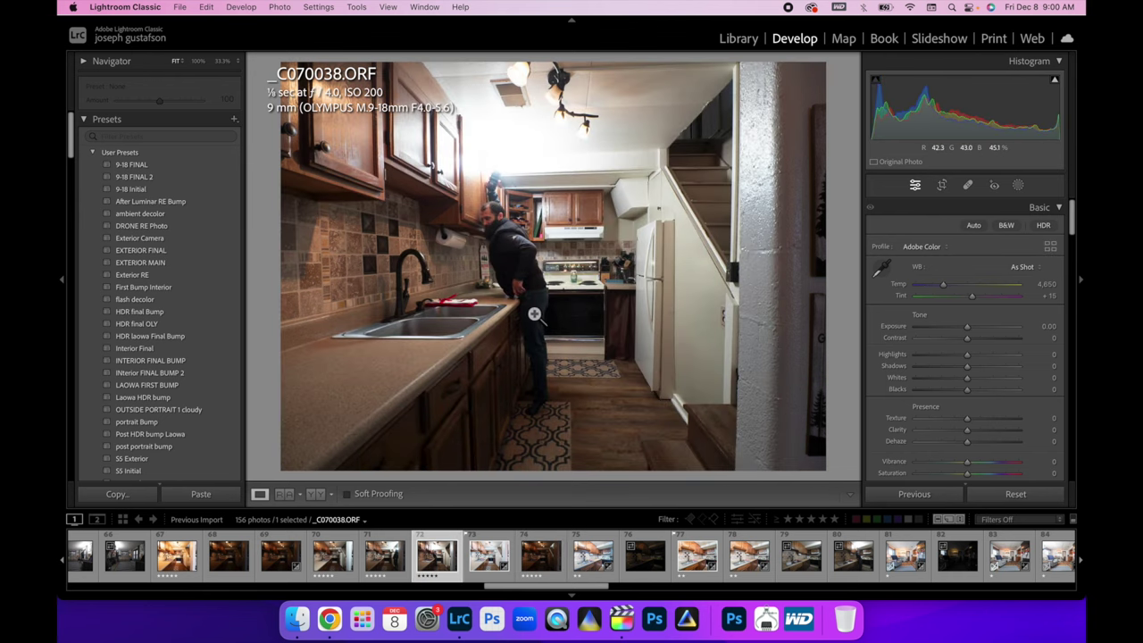
{"action": "left_click", "coordinate": [539, 564]}
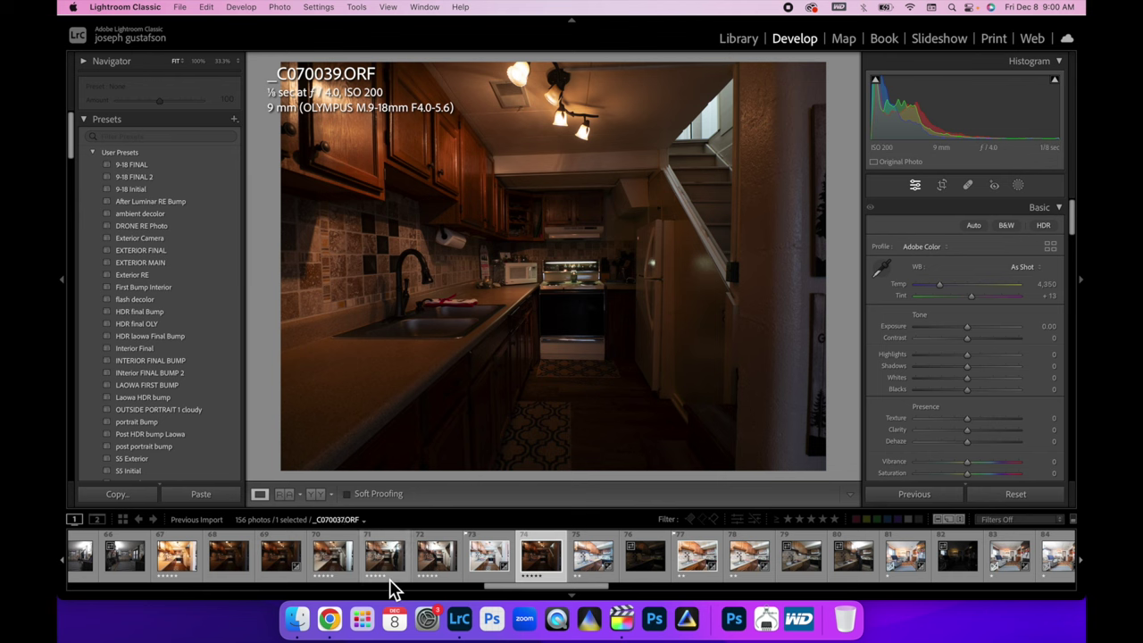
{"action": "left_click", "coordinate": [178, 564]}
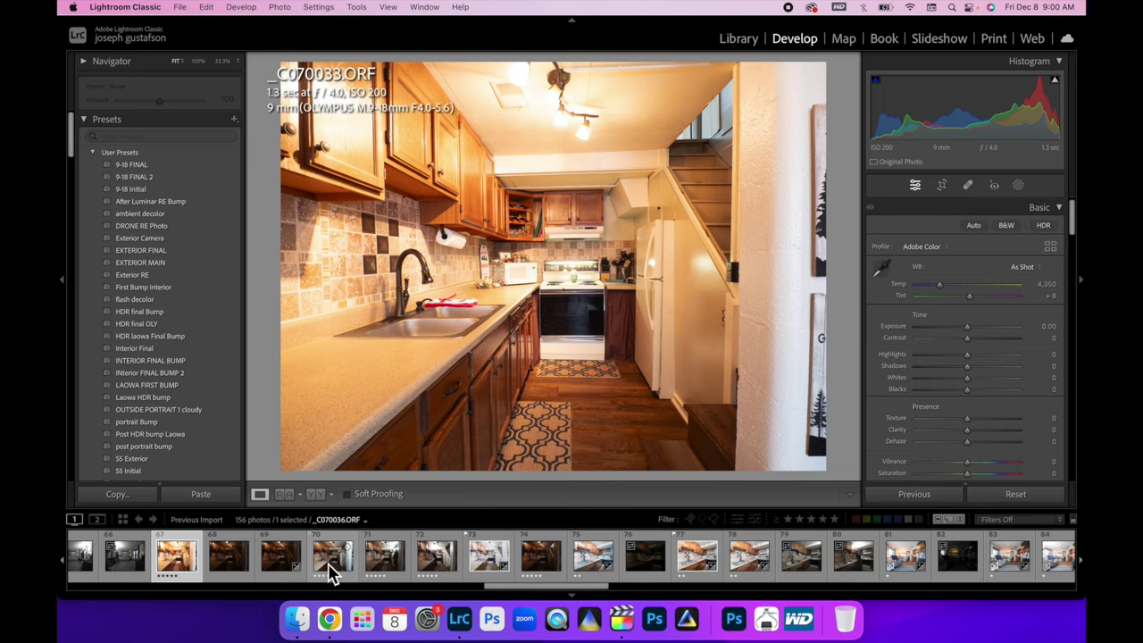
{"action": "left_click", "coordinate": [386, 560]}
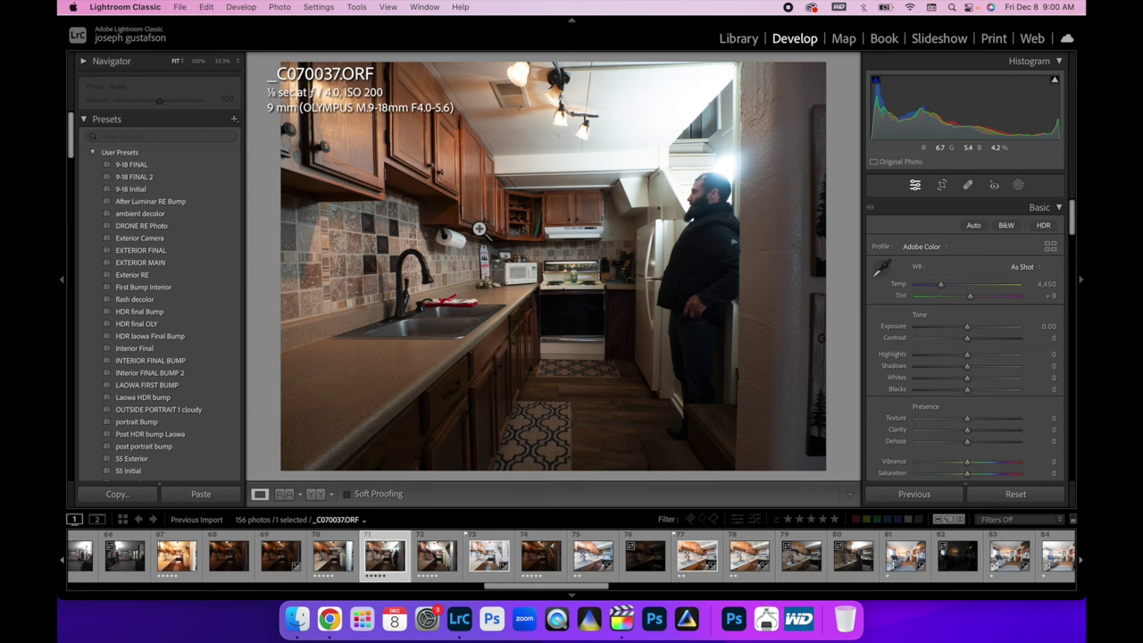
- View _C070038 at 100%, lower its Highlights to -34, and fit it back in view
{"action": "key", "text": "Right"}
{"action": "left_click", "coordinate": [592, 214]}
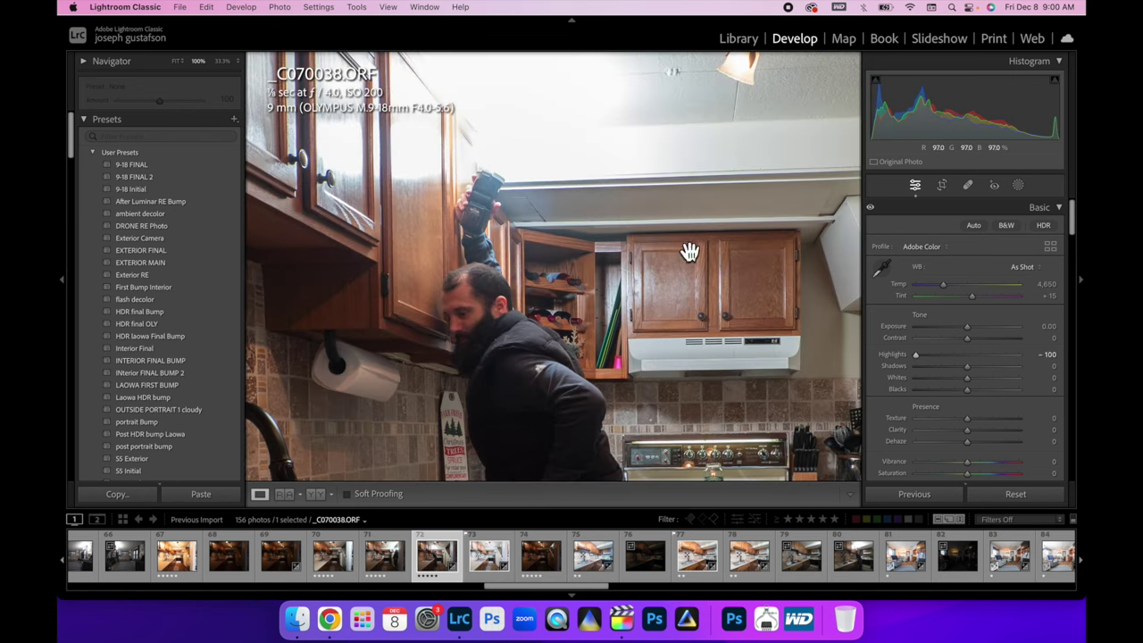
{"action": "left_click", "coordinate": [959, 355]}
{"action": "left_click_drag", "start_coordinate": [954, 357], "coordinate": [948, 357]}
{"action": "left_click", "coordinate": [505, 205]}
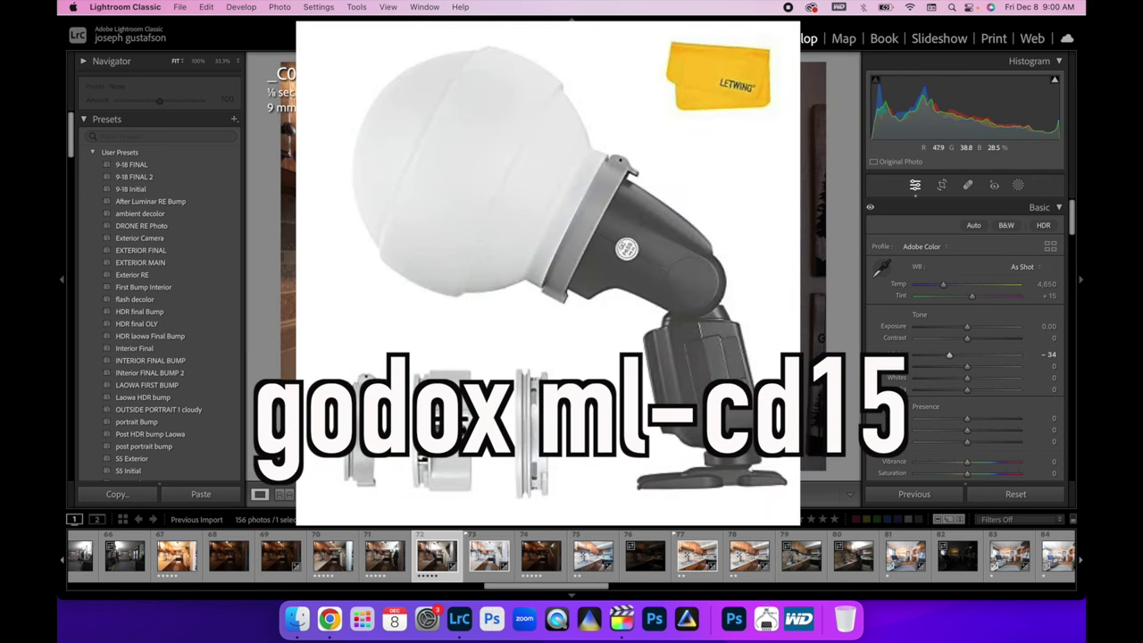
- Set _C070033 to the Adobe Standard profile with Highlights -66 and Shadows +31
{"action": "left_click", "coordinate": [176, 556]}
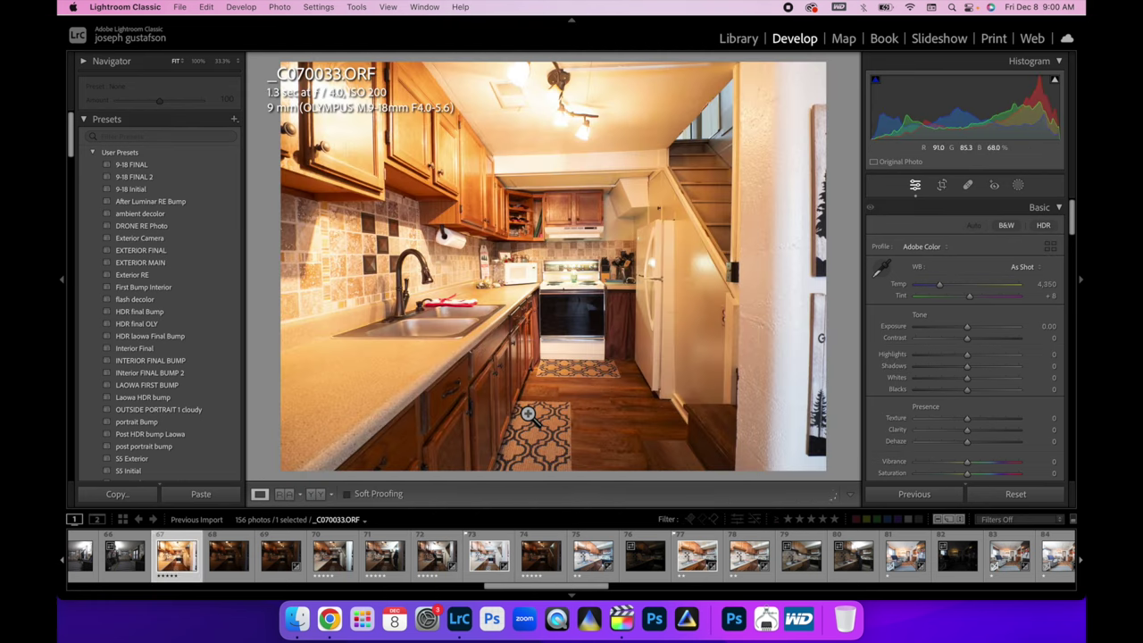
{"action": "left_click", "coordinate": [947, 250]}
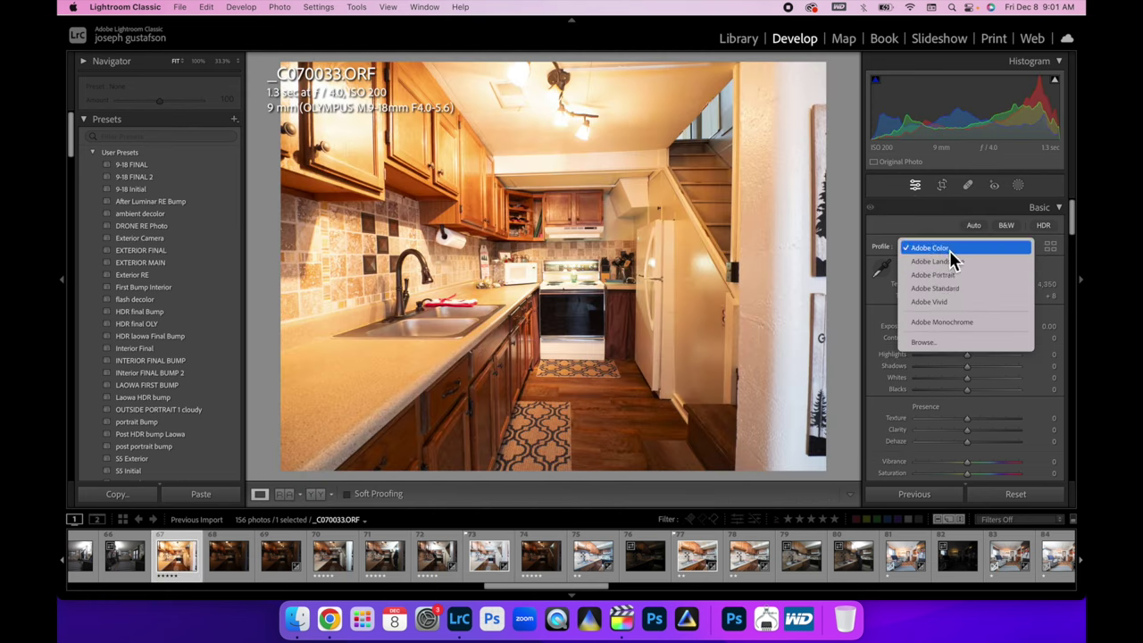
{"action": "left_click", "coordinate": [942, 289]}
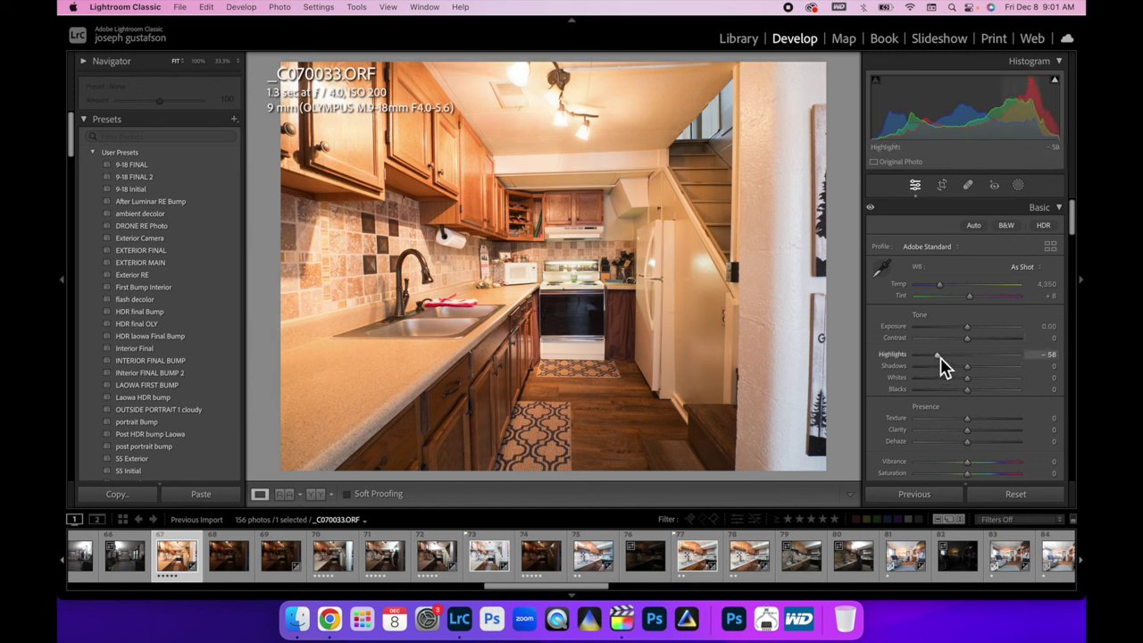
{"action": "left_click_drag", "start_coordinate": [938, 366], "coordinate": [940, 368]}
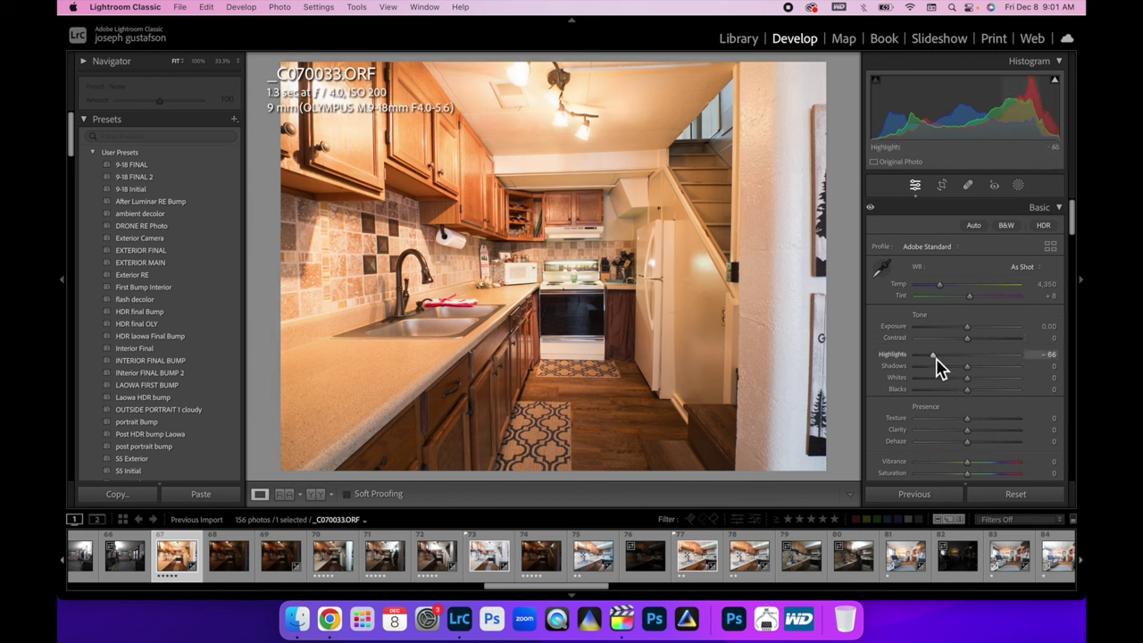
{"action": "left_click", "coordinate": [983, 367]}
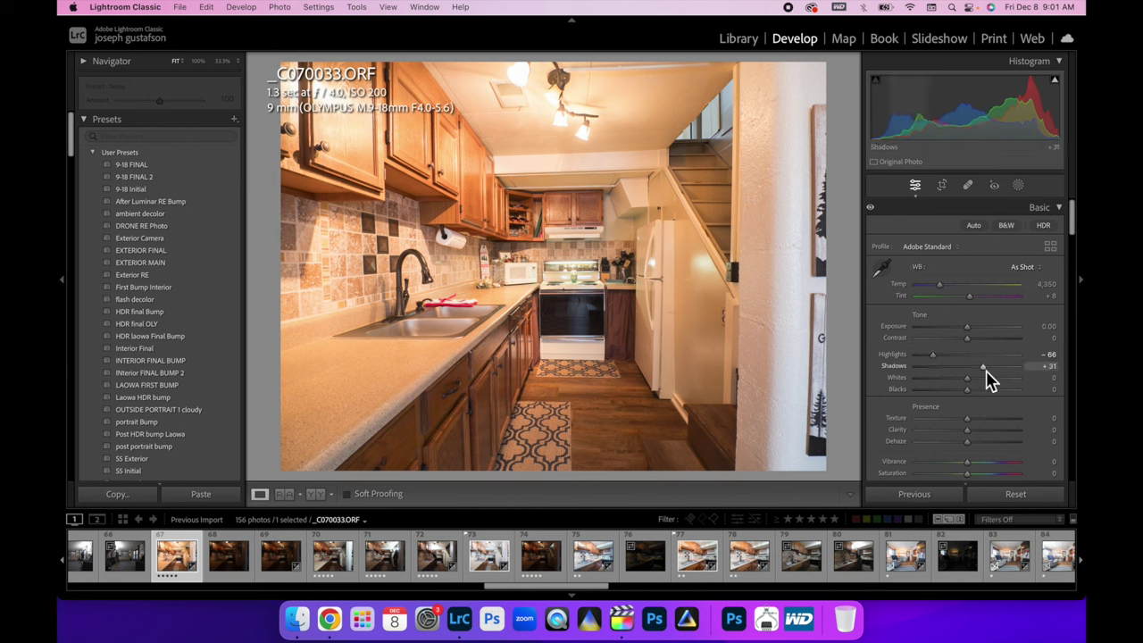
- Review the Lens Corrections and Transform panels, reading and dismissing the built-in lens profile note
{"action": "scroll", "coordinate": [974, 366], "scroll_direction": "down", "scroll_amount": 15}
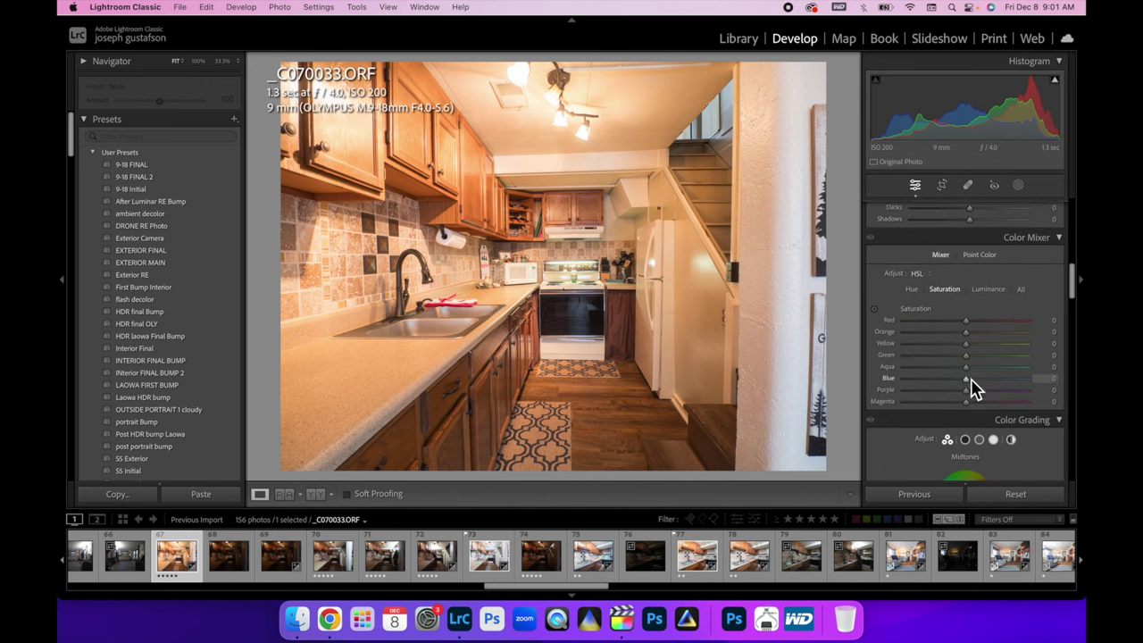
{"action": "scroll", "coordinate": [972, 384], "scroll_direction": "down", "scroll_amount": 8}
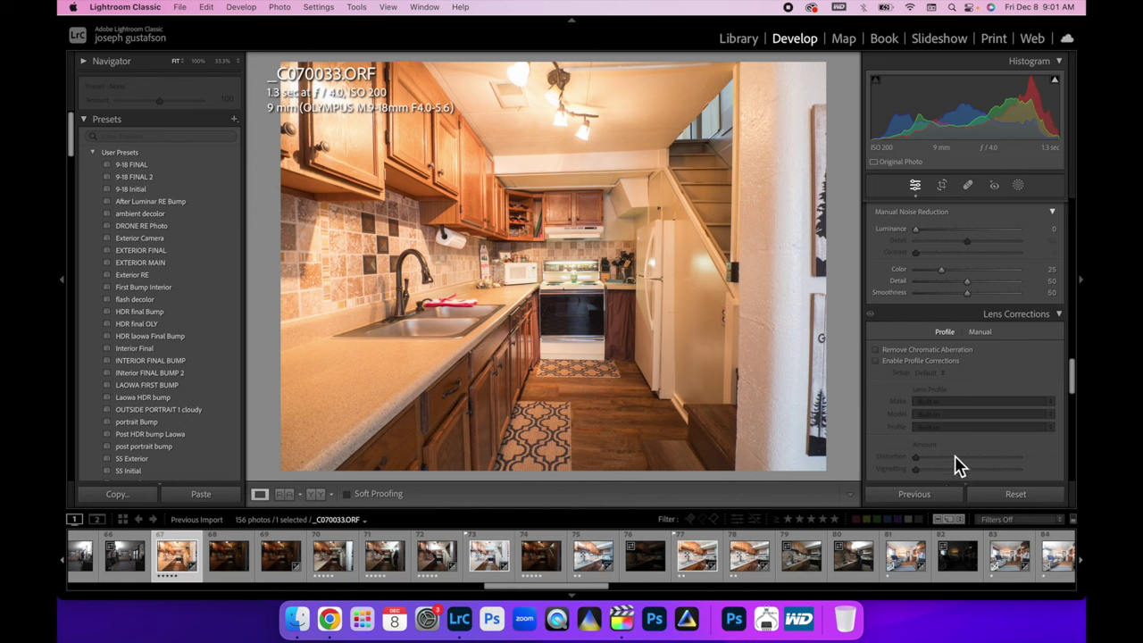
{"action": "scroll", "coordinate": [958, 459], "scroll_direction": "down", "scroll_amount": 2}
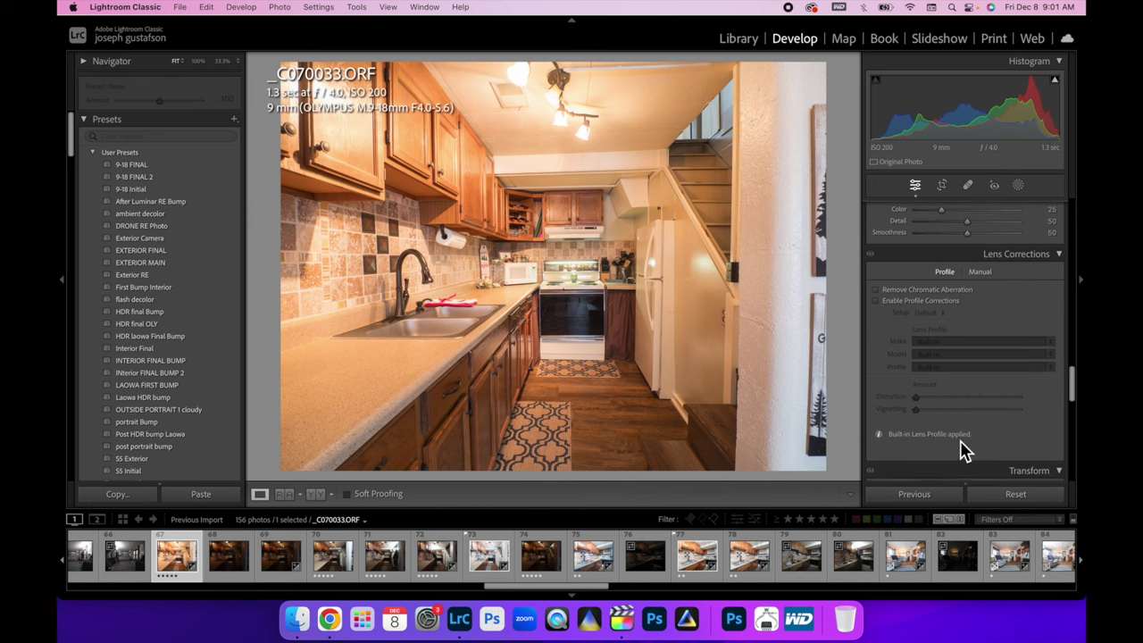
{"action": "left_click", "coordinate": [880, 437]}
{"action": "left_click", "coordinate": [571, 269]}
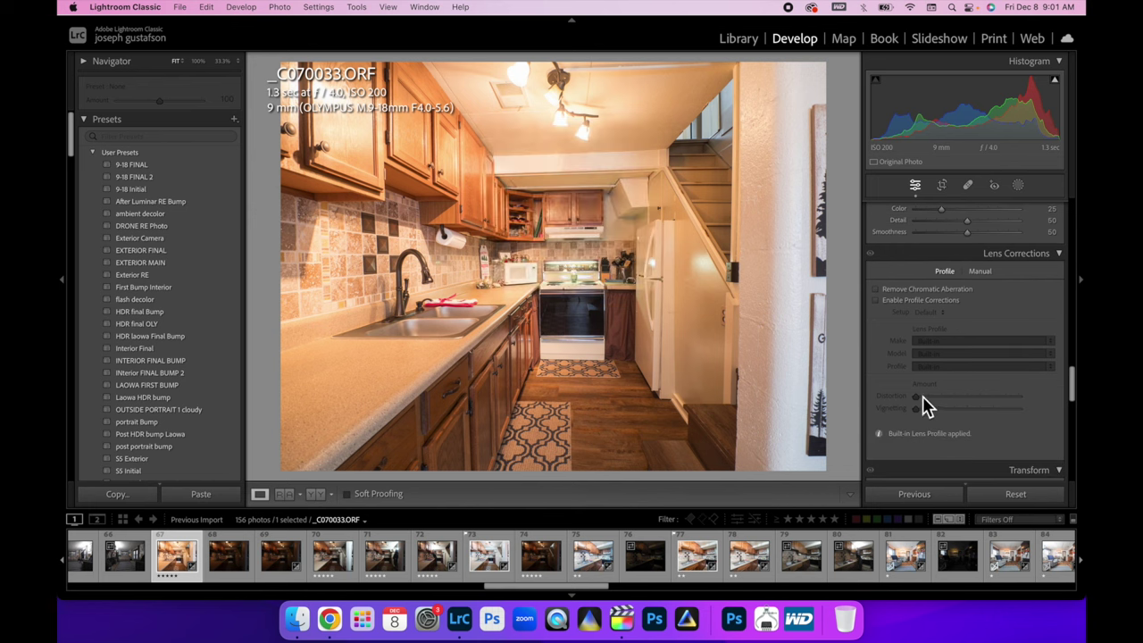
{"action": "scroll", "coordinate": [928, 407], "scroll_direction": "down", "scroll_amount": 5}
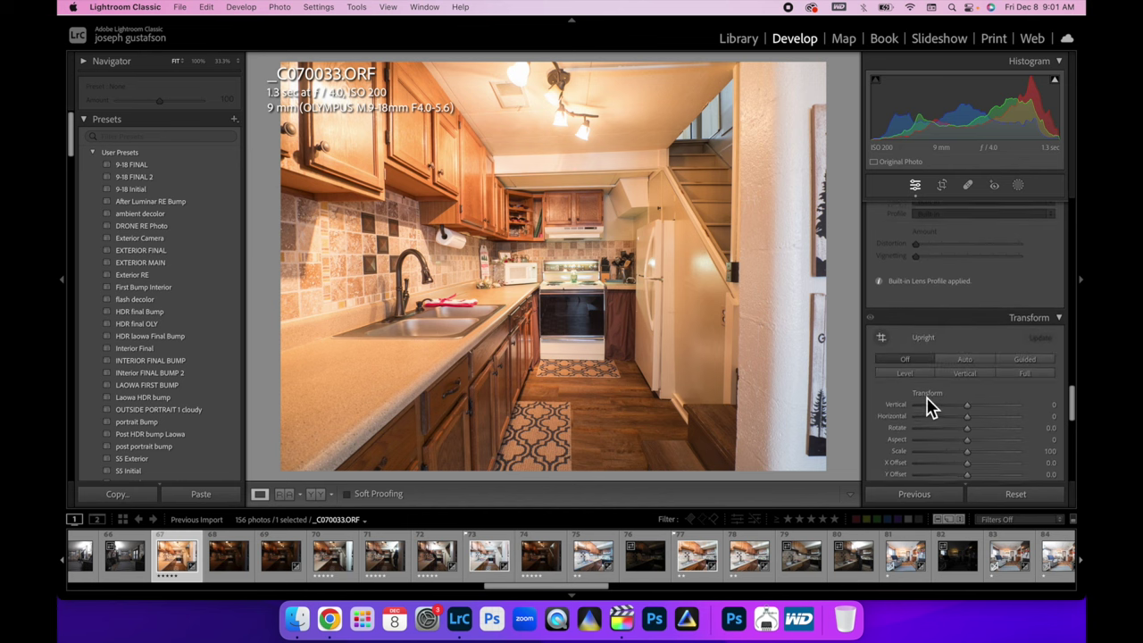
{"action": "scroll", "coordinate": [929, 406], "scroll_direction": "up", "scroll_amount": 6}
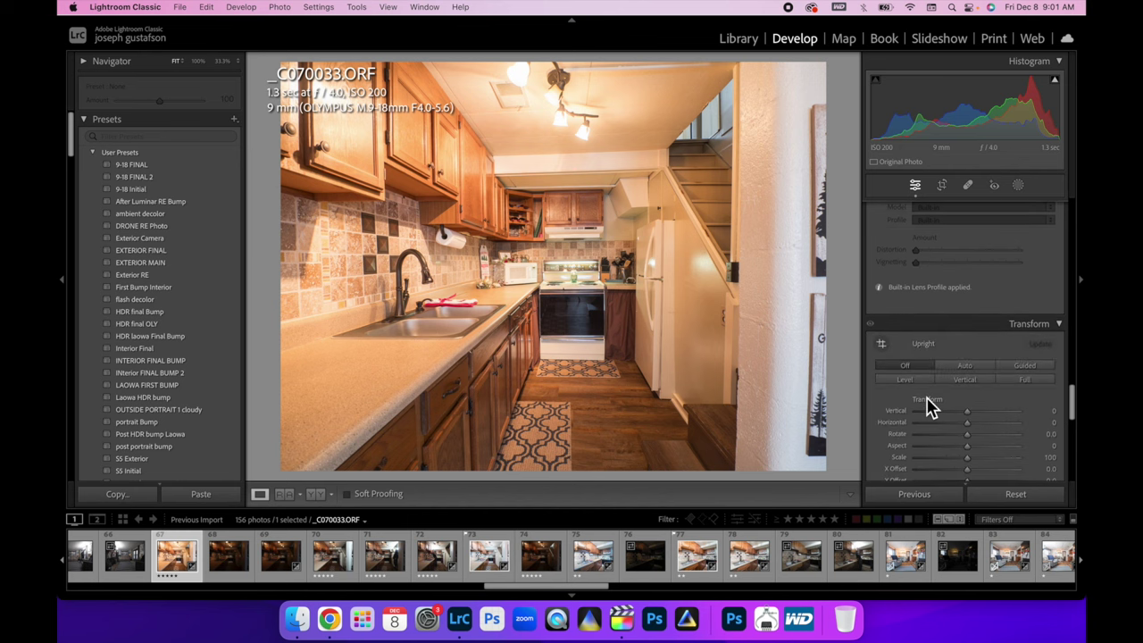
{"action": "scroll", "coordinate": [928, 407], "scroll_direction": "up", "scroll_amount": 6}
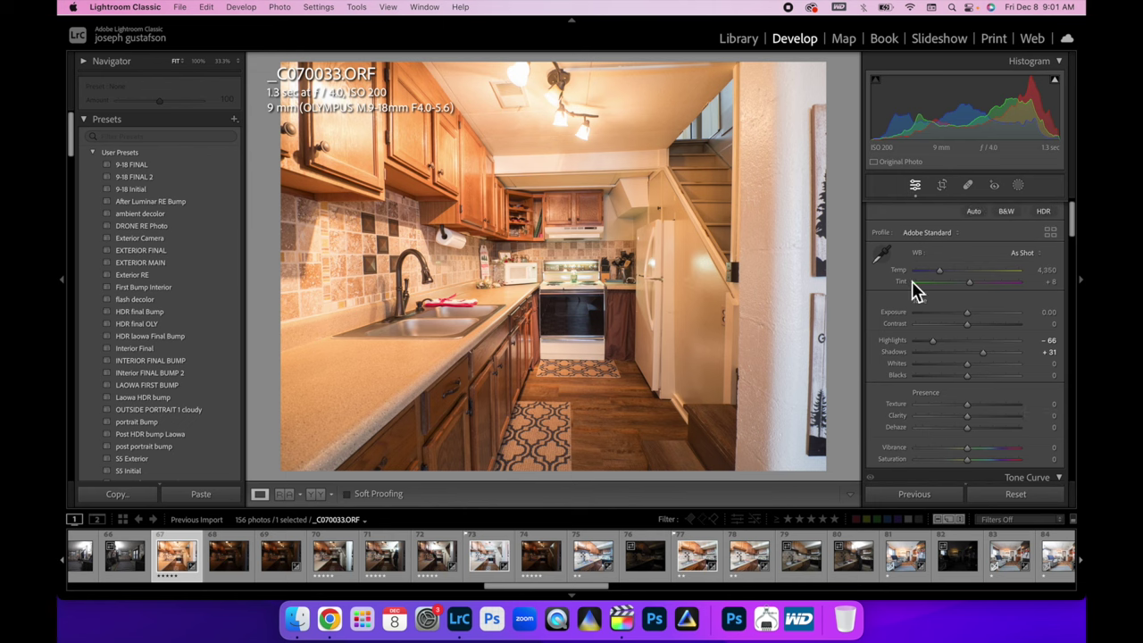
- Copy _C070033's develop settings and white-balance it from the ceiling to Temp 2,750, Tint +3
{"action": "left_click", "coordinate": [147, 502]}
{"action": "left_click", "coordinate": [789, 336]}
{"action": "left_click", "coordinate": [880, 254]}
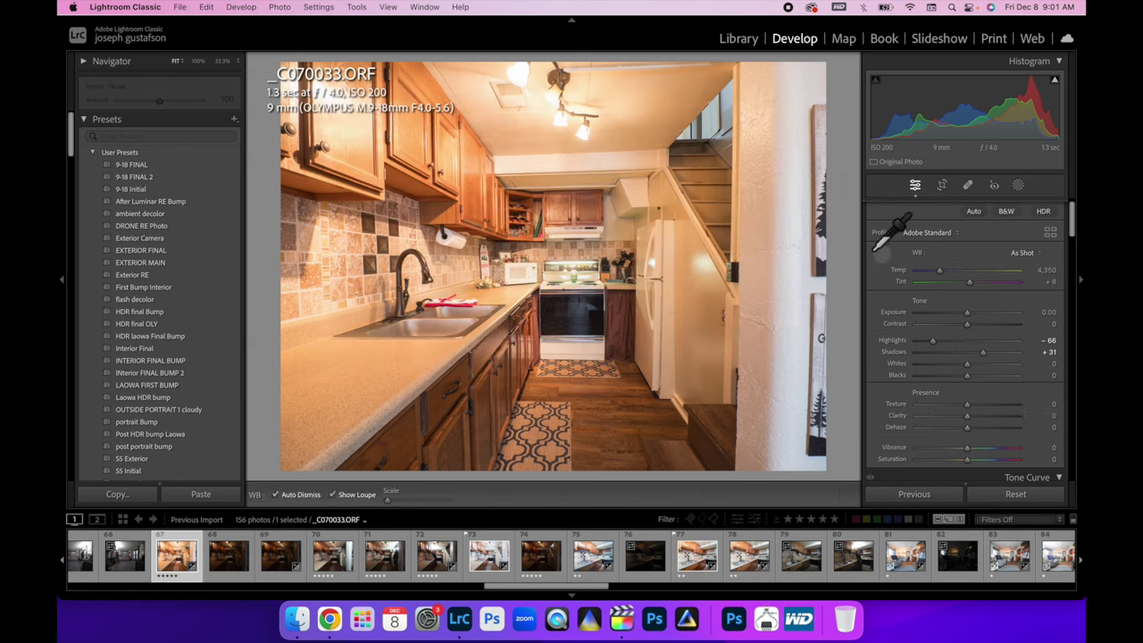
{"action": "left_click", "coordinate": [679, 127]}
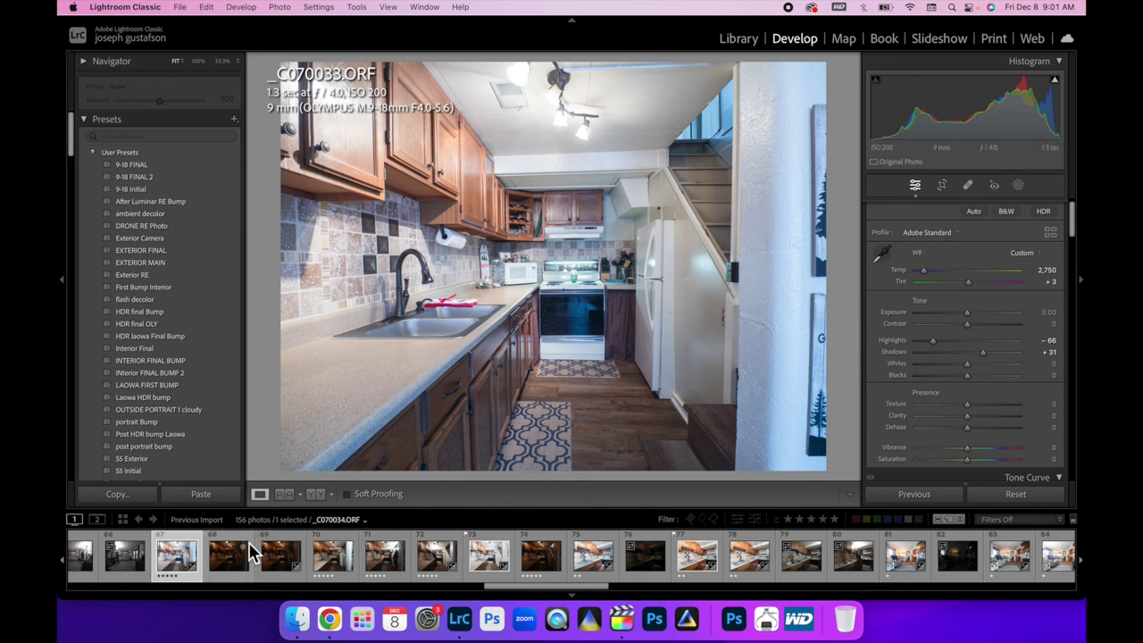
{"action": "scroll", "coordinate": [184, 589], "scroll_direction": "up", "scroll_amount": 2}
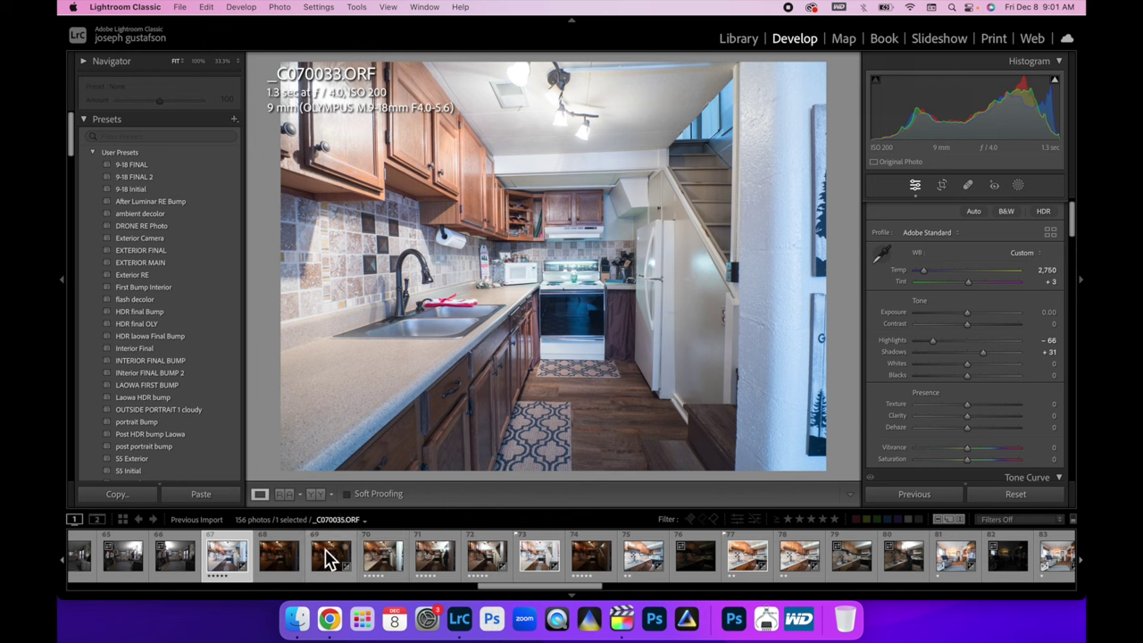
- Paste the copied settings onto _C070036 and set its Exposure to +0.92
{"action": "left_click", "coordinate": [380, 569]}
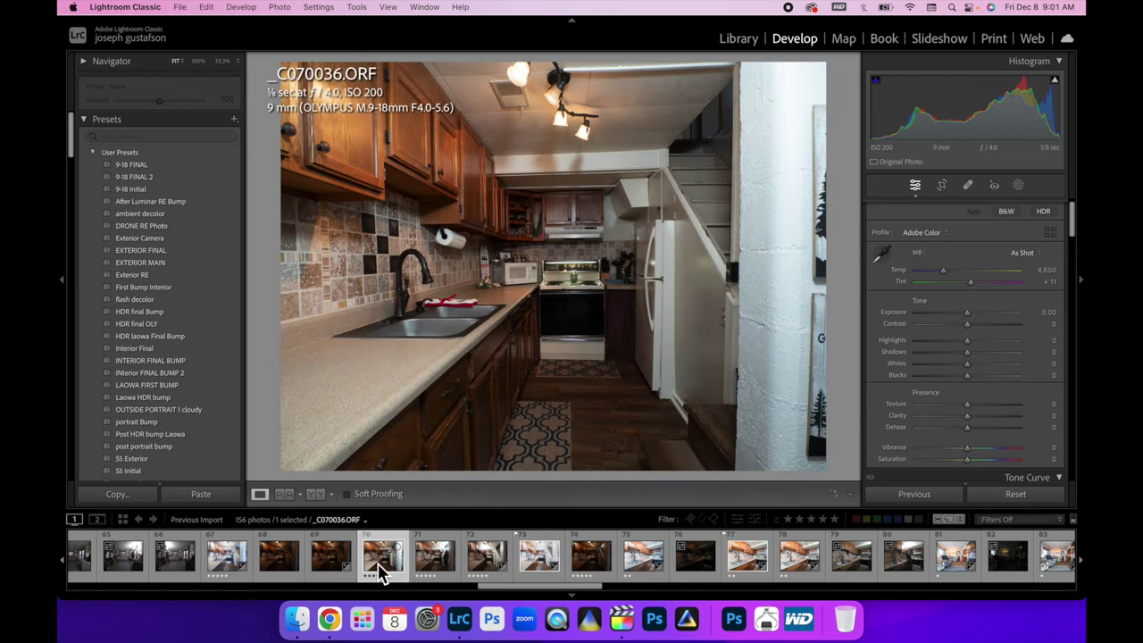
{"action": "left_click", "coordinate": [204, 496]}
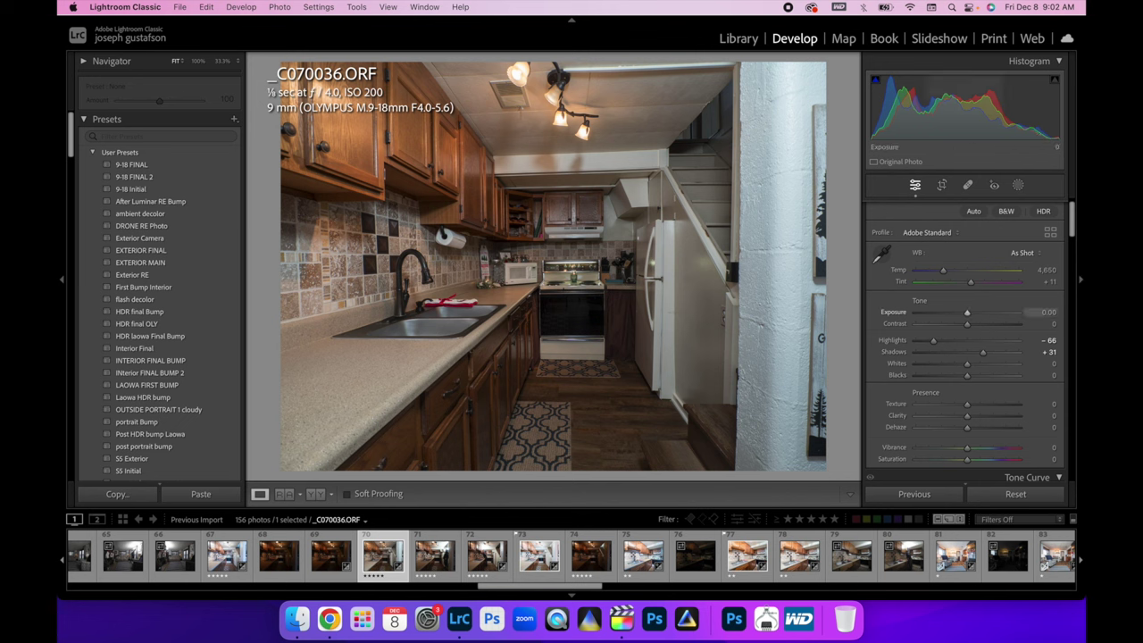
{"action": "left_click_drag", "start_coordinate": [967, 312], "coordinate": [977, 312]}
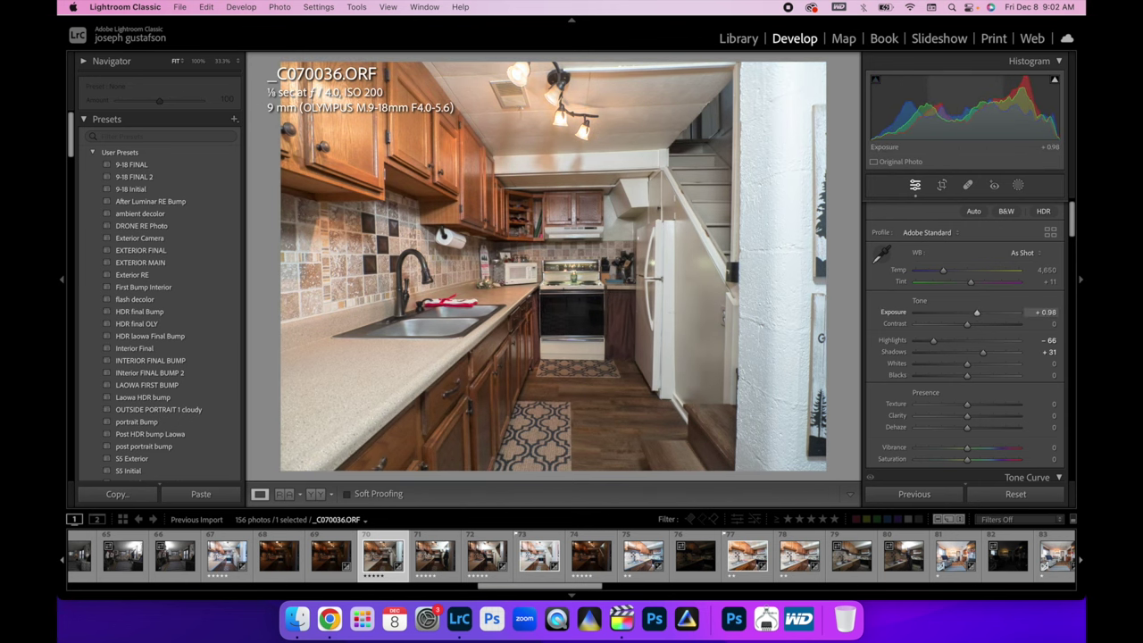
{"action": "left_click_drag", "start_coordinate": [978, 107], "coordinate": [972, 108]}
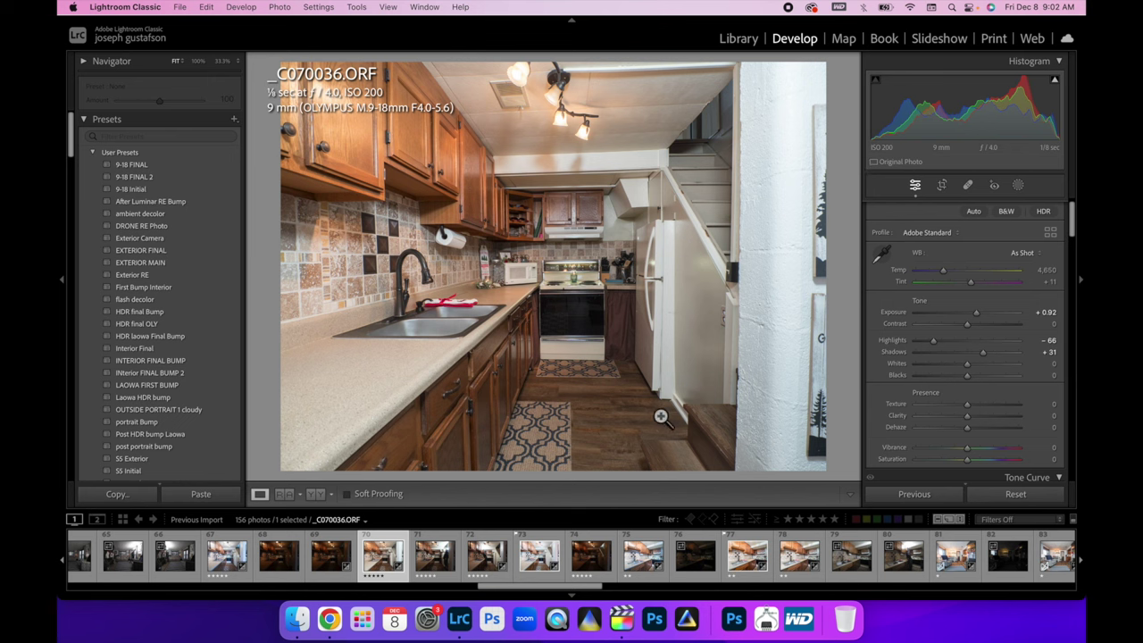
- Paste the copied settings onto _C070037 and raise its Exposure to about +1.34
{"action": "left_click", "coordinate": [435, 569]}
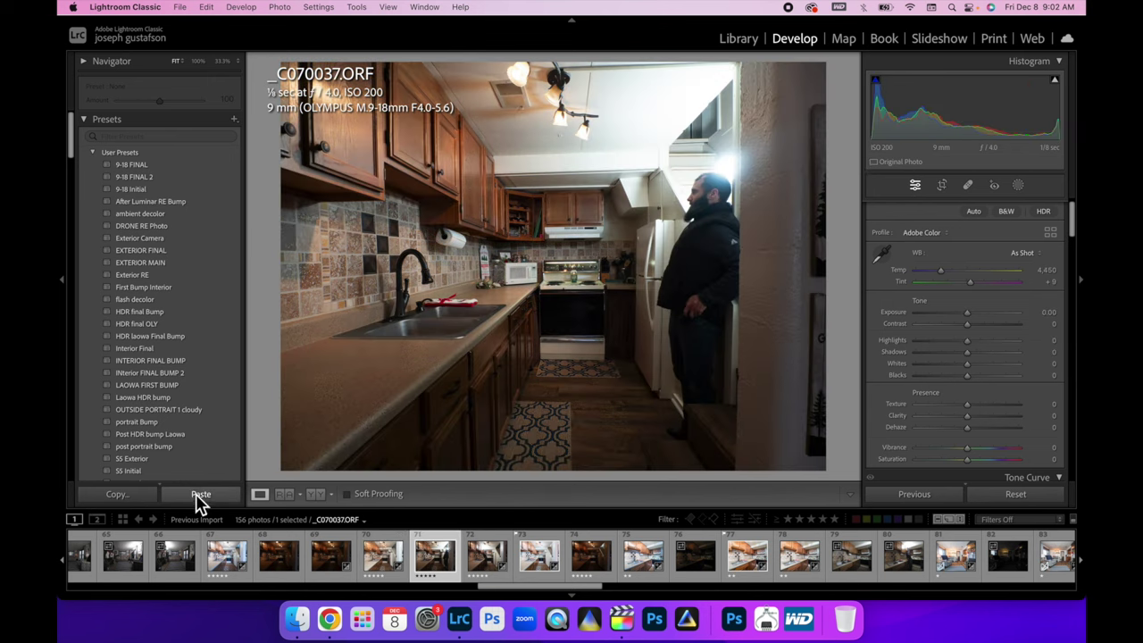
{"action": "left_click", "coordinate": [201, 497]}
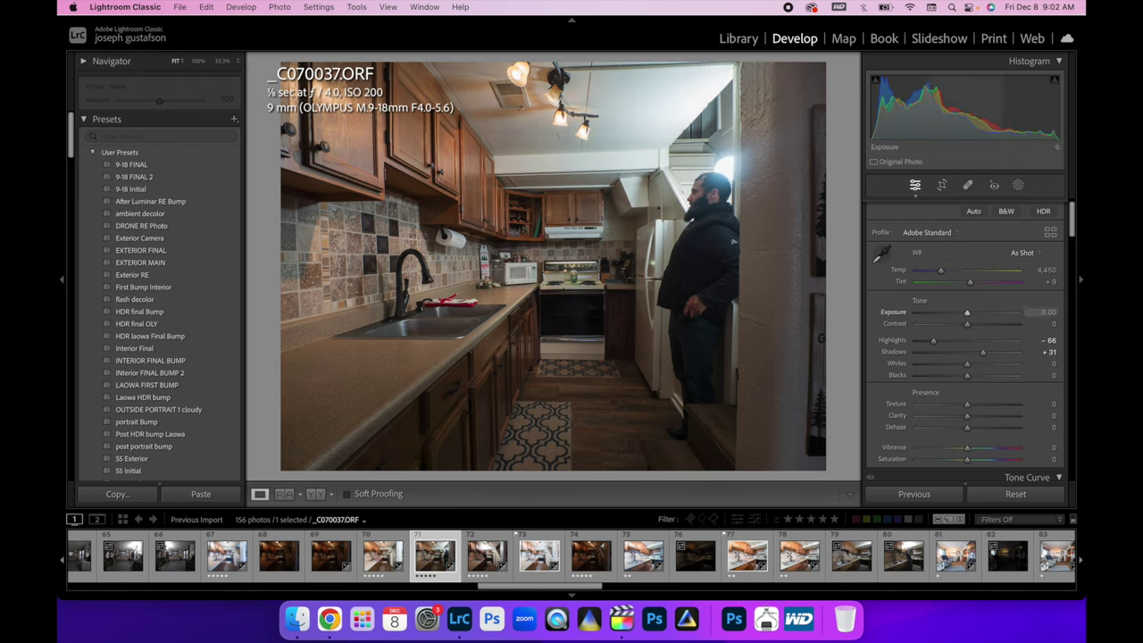
{"action": "left_click_drag", "start_coordinate": [929, 89], "coordinate": [954, 90]}
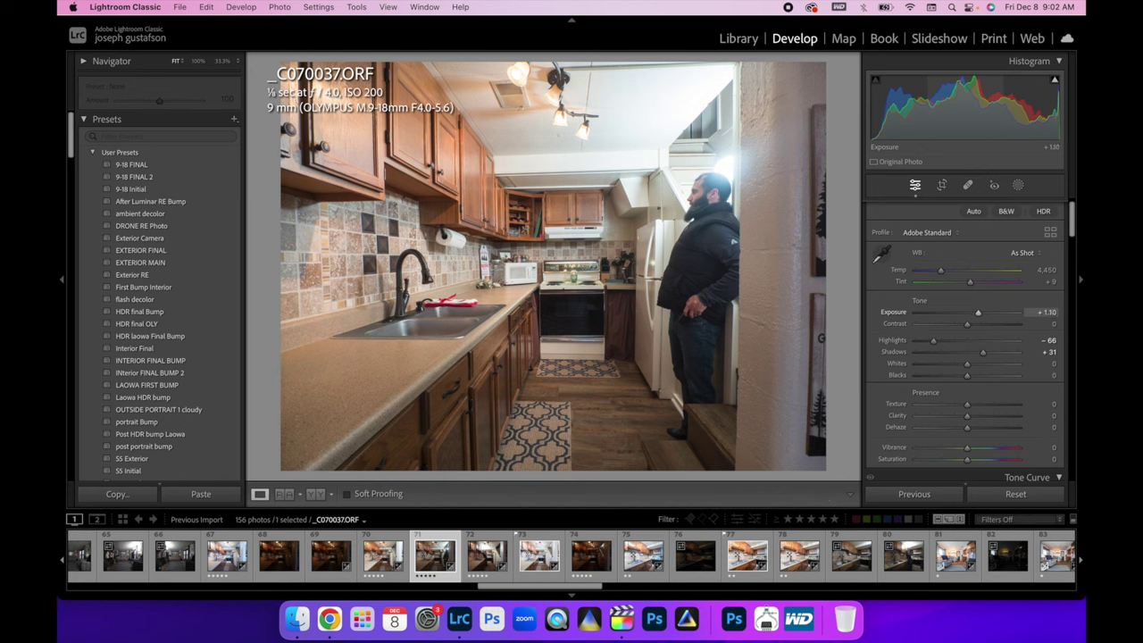
{"action": "left_click_drag", "start_coordinate": [952, 90], "coordinate": [947, 90]}
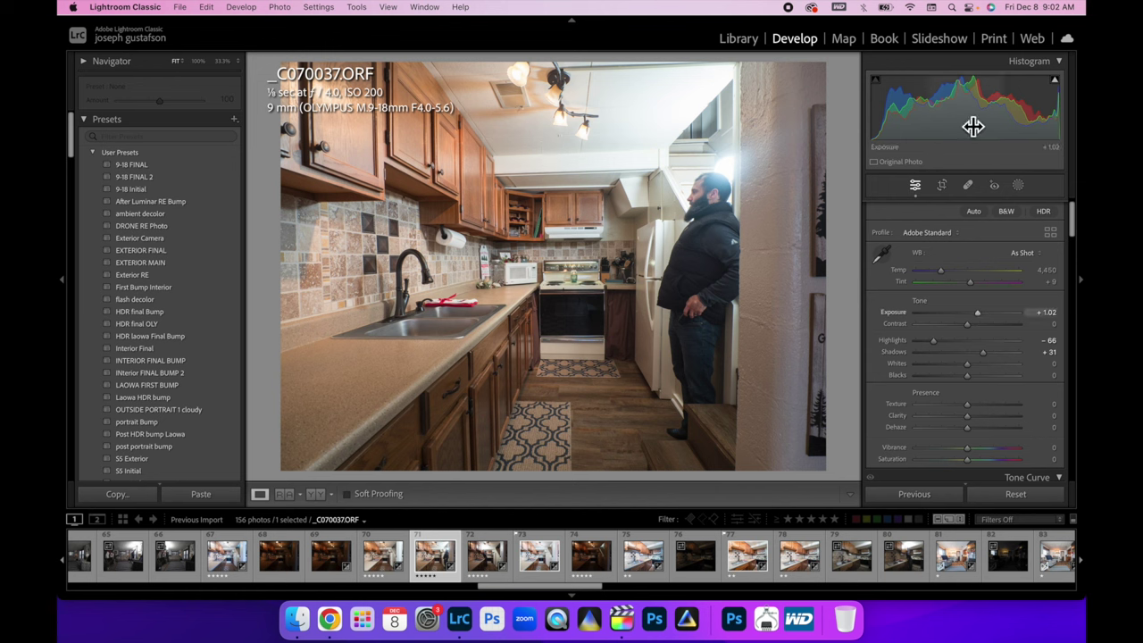
{"action": "left_click_drag", "start_coordinate": [969, 89], "coordinate": [988, 90]}
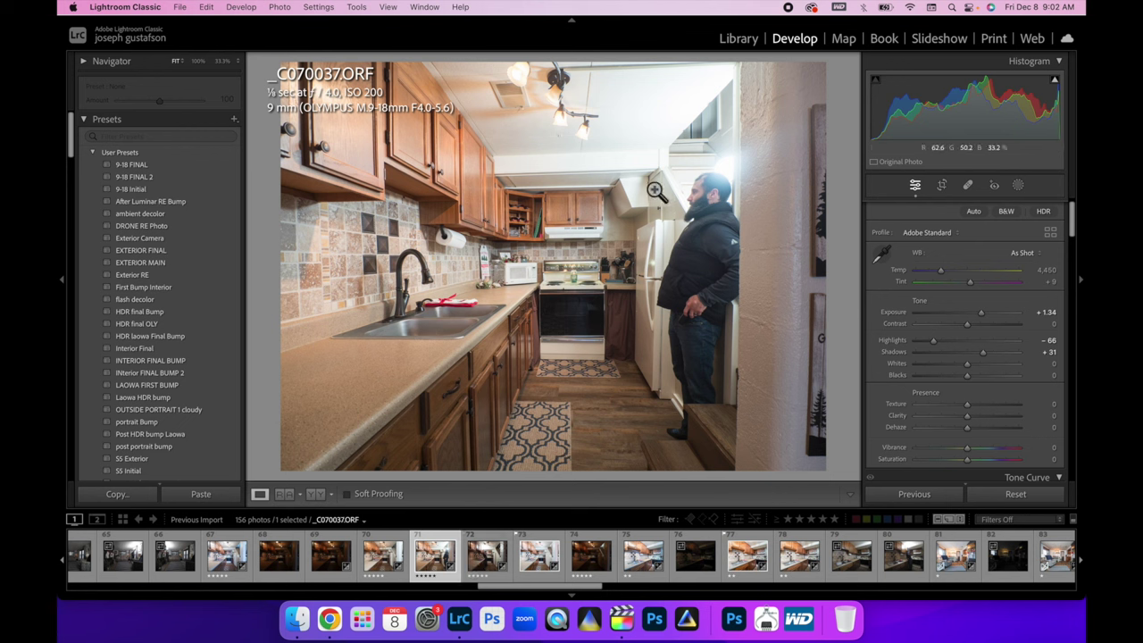
{"action": "left_click", "coordinate": [479, 576]}
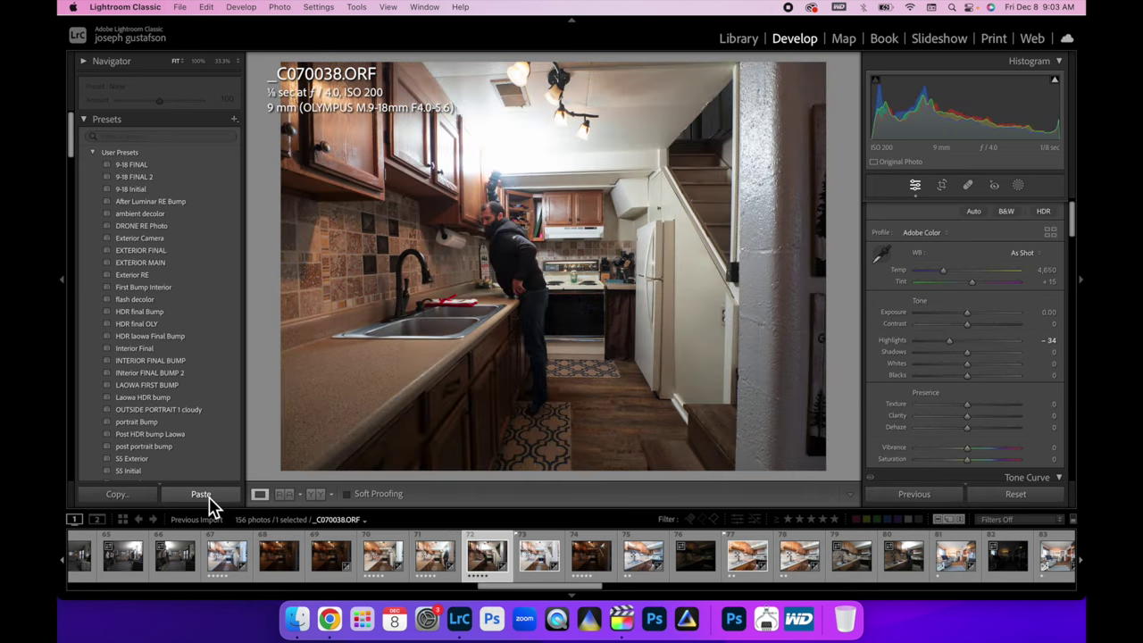
- Paste the copied settings onto _C070038 and _C070039, brightening each, with _C070039 at +0.88 exposure
{"action": "left_click", "coordinate": [201, 494]}
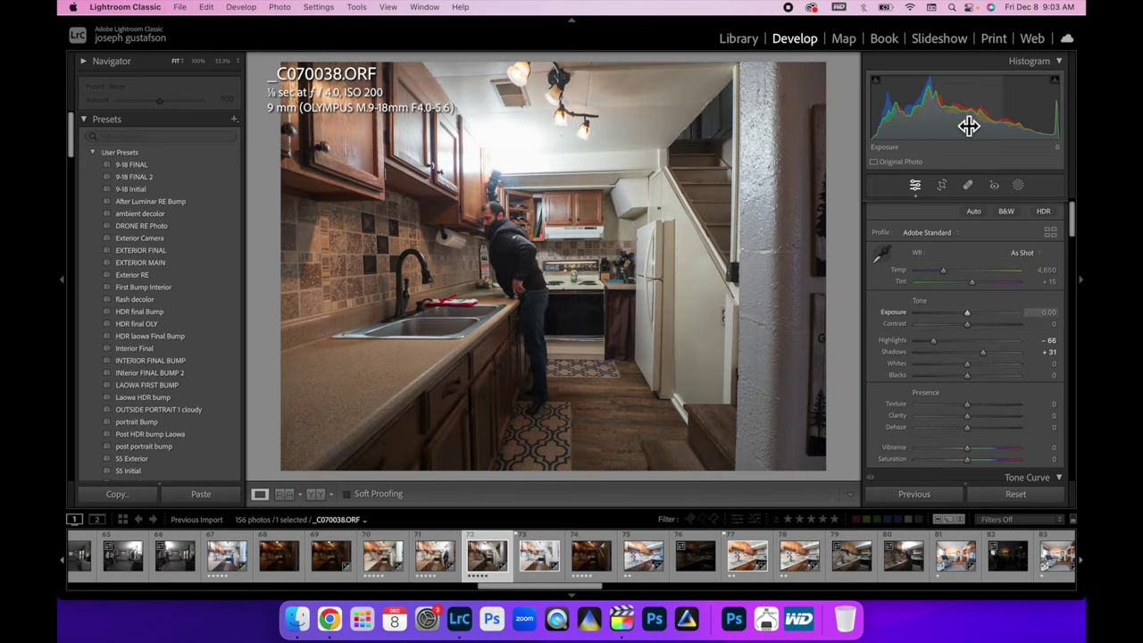
{"action": "mouse_move", "coordinate": [960, 107]}
{"action": "left_mouse_down"}
{"action": "mouse_move", "coordinate": [987, 107]}
{"action": "mouse_move", "coordinate": [959, 114]}
{"action": "left_mouse_up"}
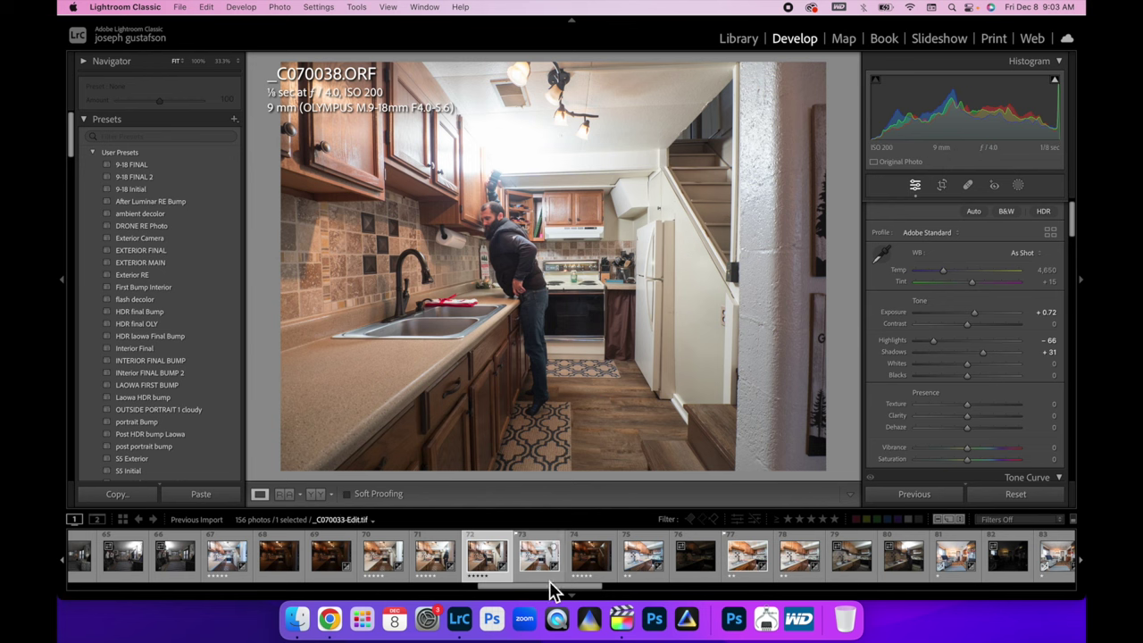
{"action": "left_click", "coordinate": [587, 561]}
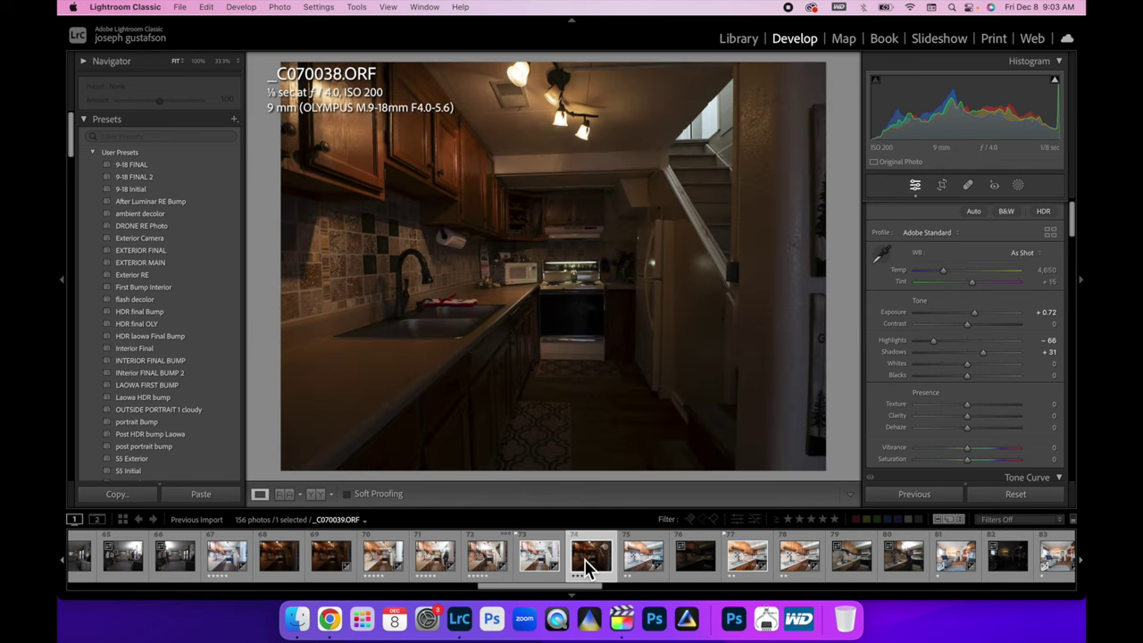
{"action": "left_click", "coordinate": [191, 498]}
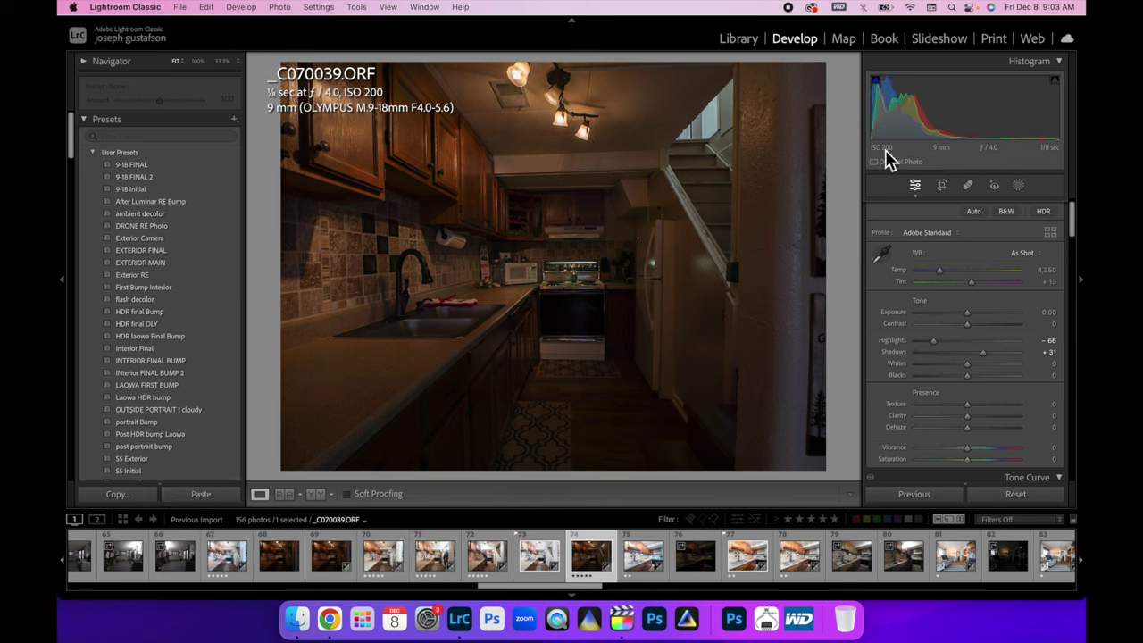
{"action": "left_click_drag", "start_coordinate": [956, 107], "coordinate": [975, 107]}
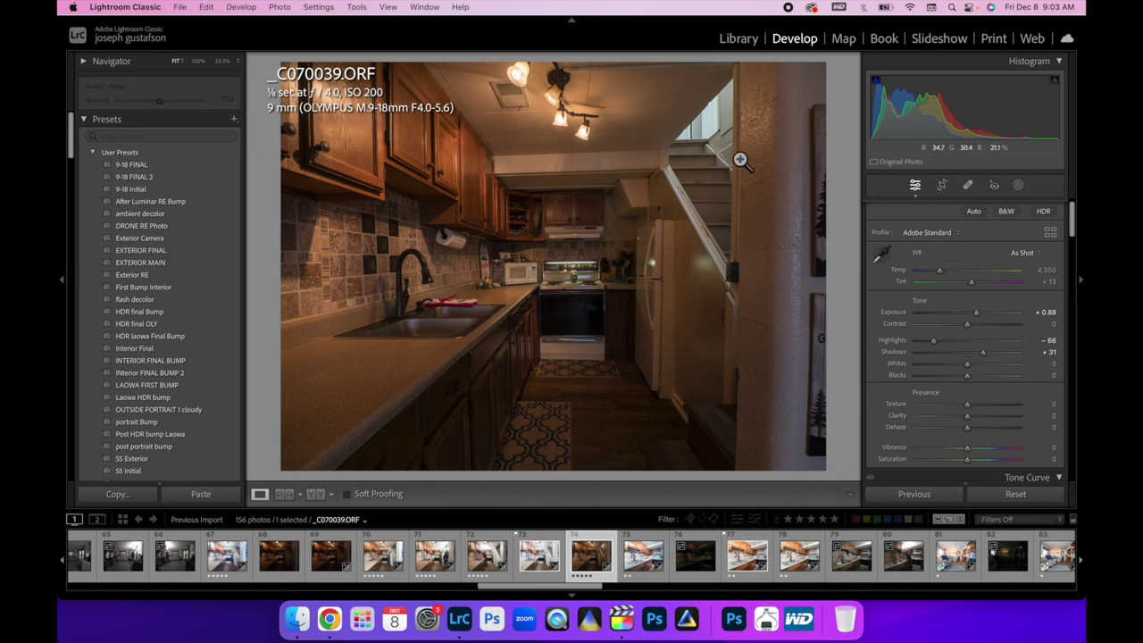
- Select the five kitchen shots and send them to Photoshop via Edit In > Open as Layers
{"action": "left_click", "coordinate": [489, 561], "text": "super"}
{"action": "left_click", "coordinate": [424, 556], "text": "super"}
{"action": "left_click", "coordinate": [380, 562], "text": "super"}
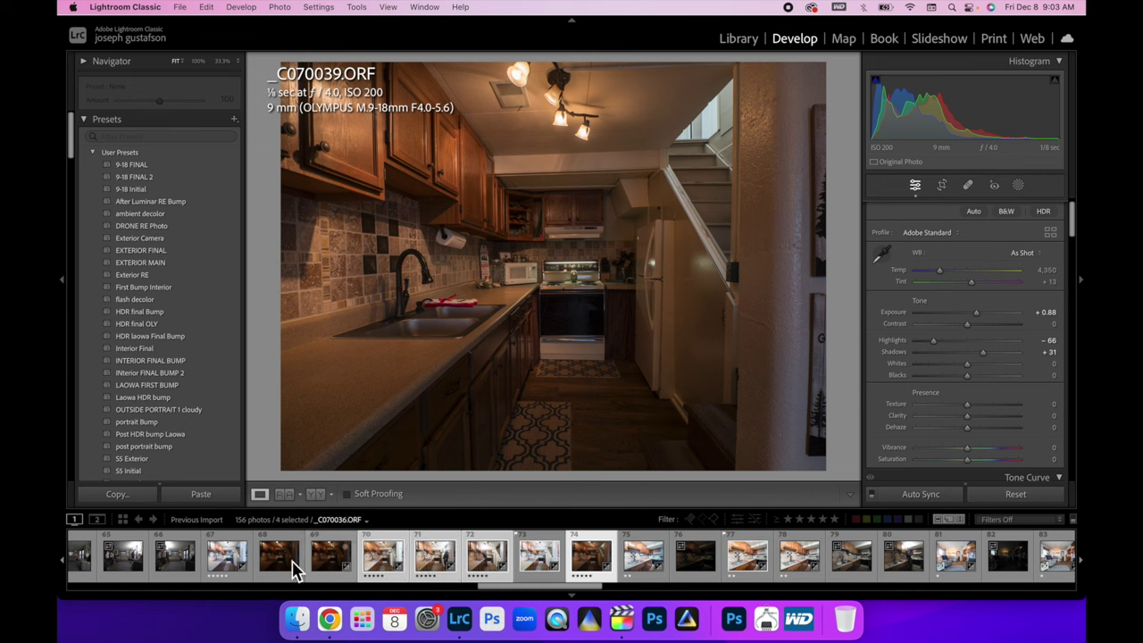
{"action": "right_click", "coordinate": [225, 566]}
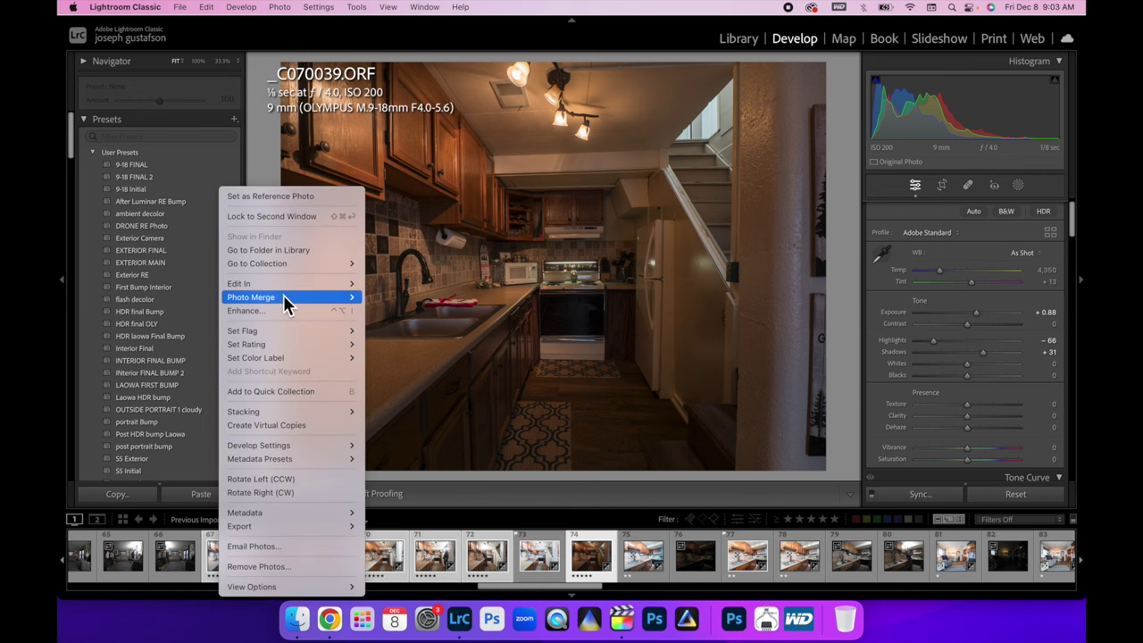
{"action": "mouse_move", "coordinate": [284, 288]}
{"action": "left_click", "coordinate": [410, 410]}
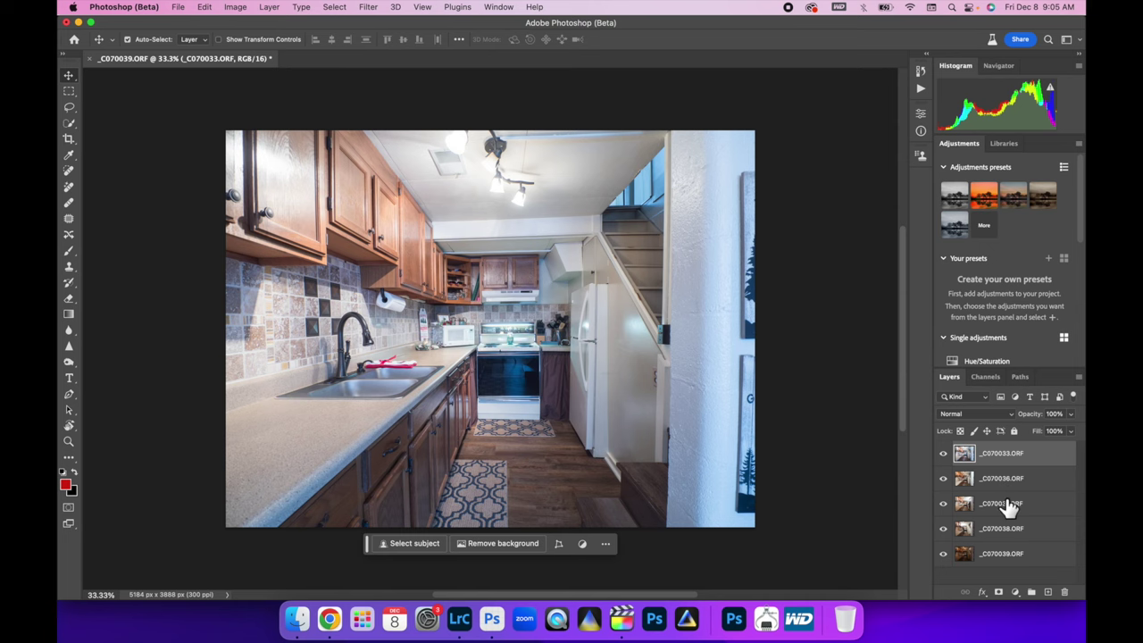
- Auto-align all five kitchen layers with Edit > Auto-Align Layers
{"action": "left_click", "coordinate": [1045, 559], "text": "shift"}
{"action": "left_click", "coordinate": [205, 16]}
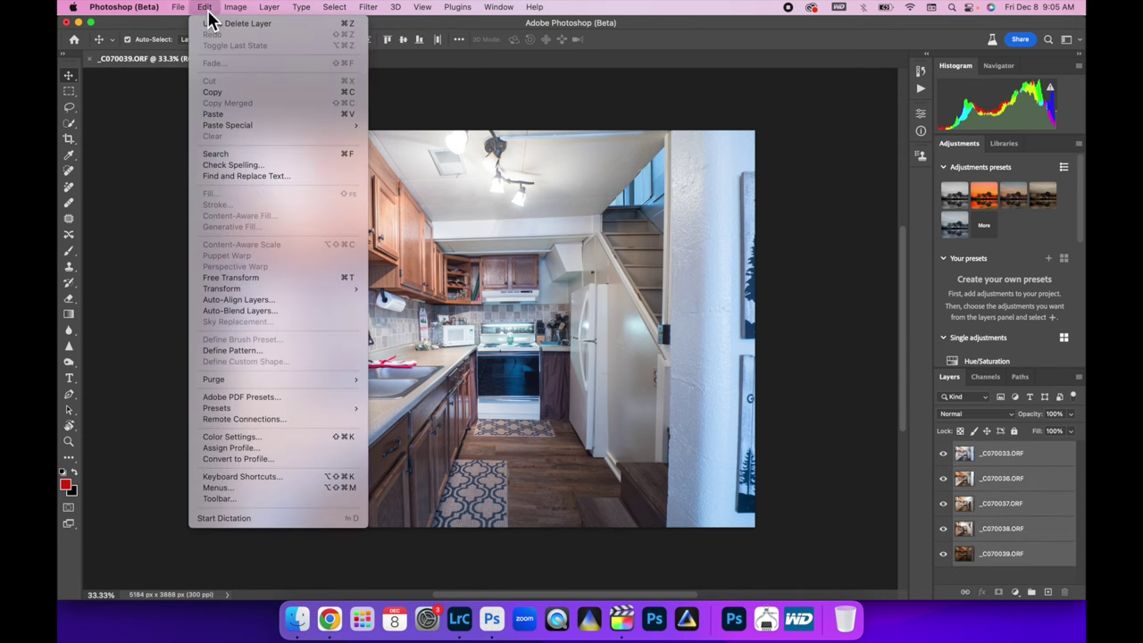
{"action": "left_click", "coordinate": [259, 291]}
{"action": "left_click", "coordinate": [719, 191]}
{"action": "left_click", "coordinate": [1029, 531]}
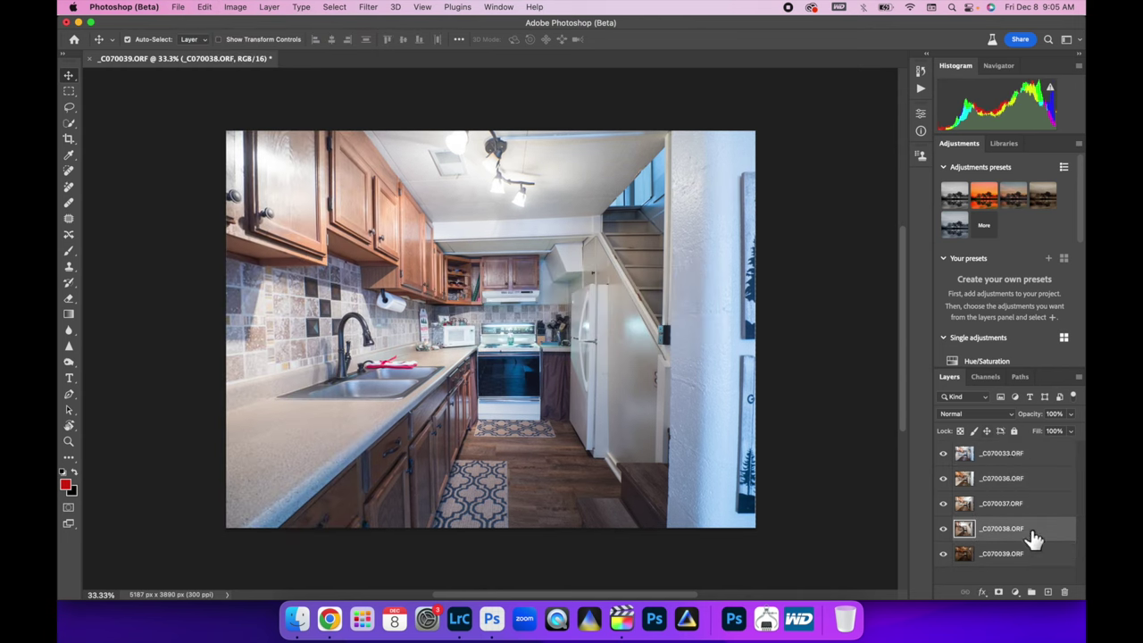
- Toggle each layer's visibility to check the alignment, then duplicate the top _C070033 layer
{"action": "left_click", "coordinate": [987, 456]}
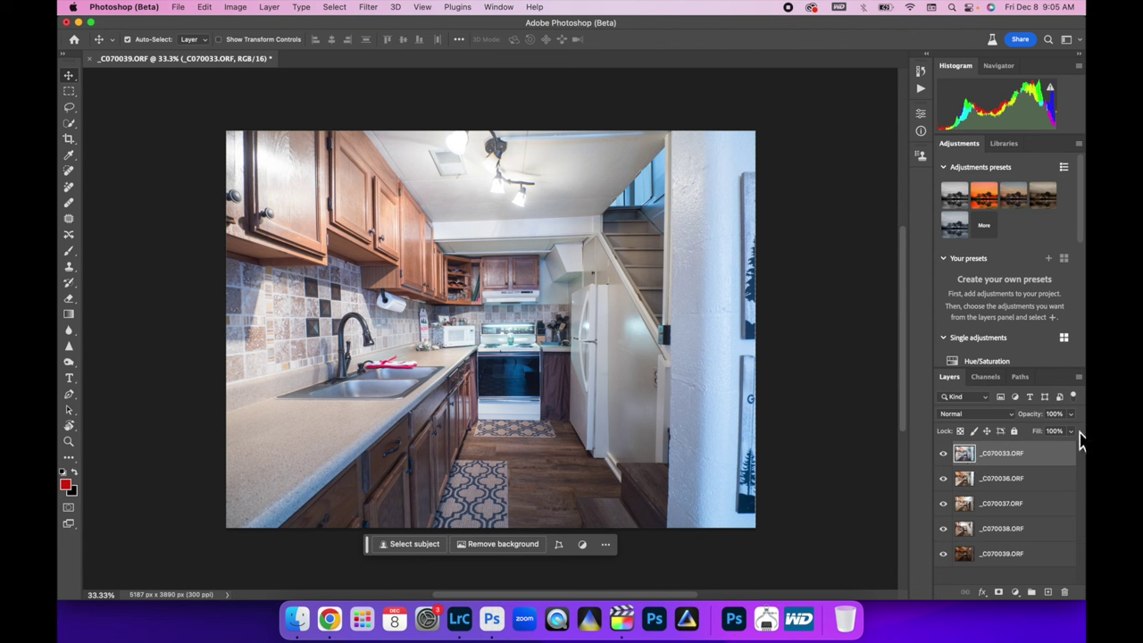
{"action": "left_click", "coordinate": [944, 454]}
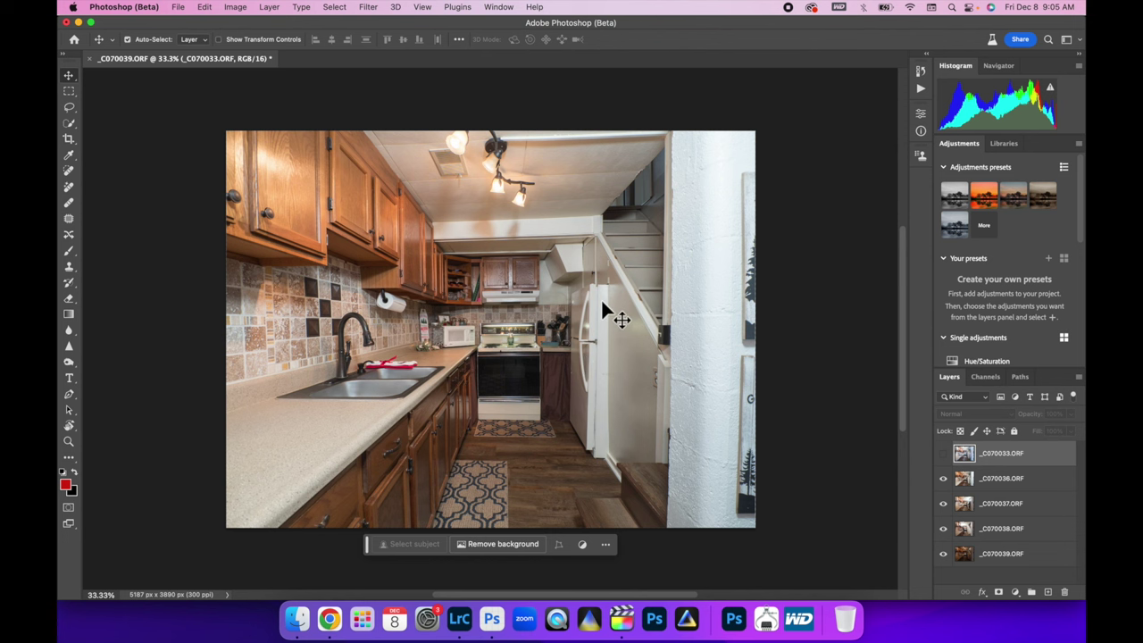
{"action": "left_click", "coordinate": [944, 480]}
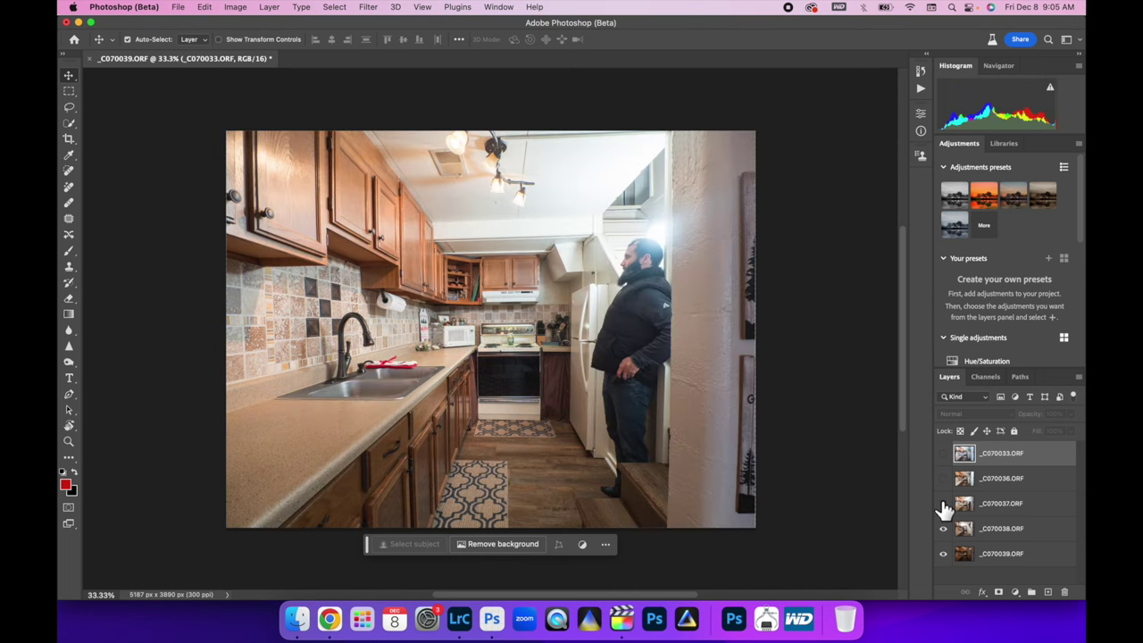
{"action": "left_click", "coordinate": [944, 505]}
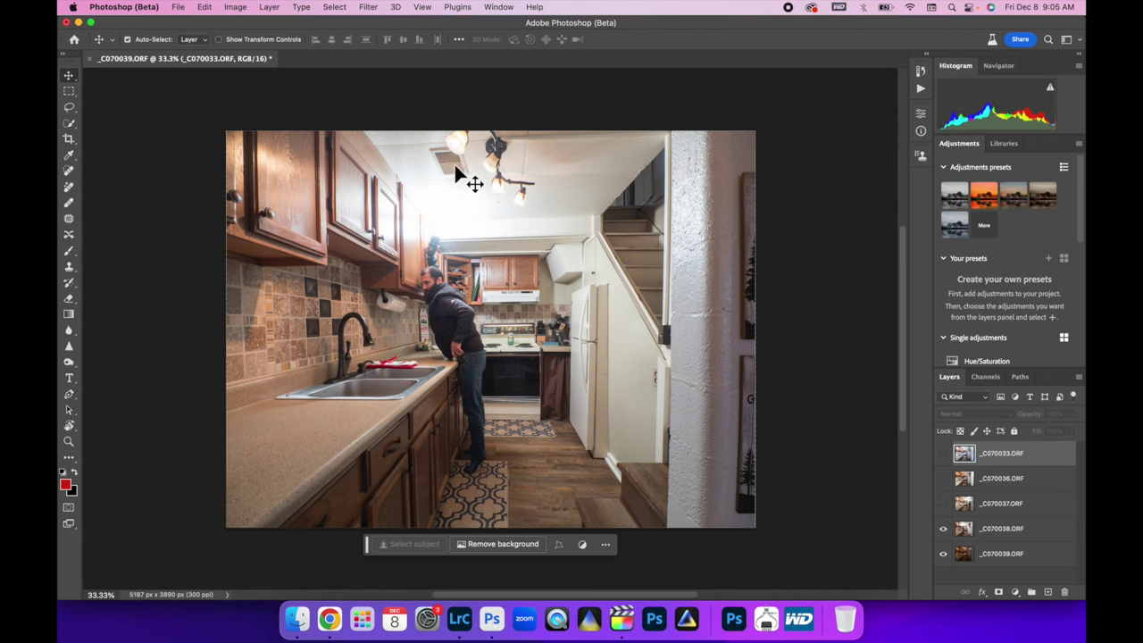
{"action": "left_click", "coordinate": [944, 530]}
{"action": "left_click", "coordinate": [944, 530]}
{"action": "left_click", "coordinate": [944, 504]}
{"action": "left_click", "coordinate": [944, 479]}
{"action": "left_click", "coordinate": [944, 453]}
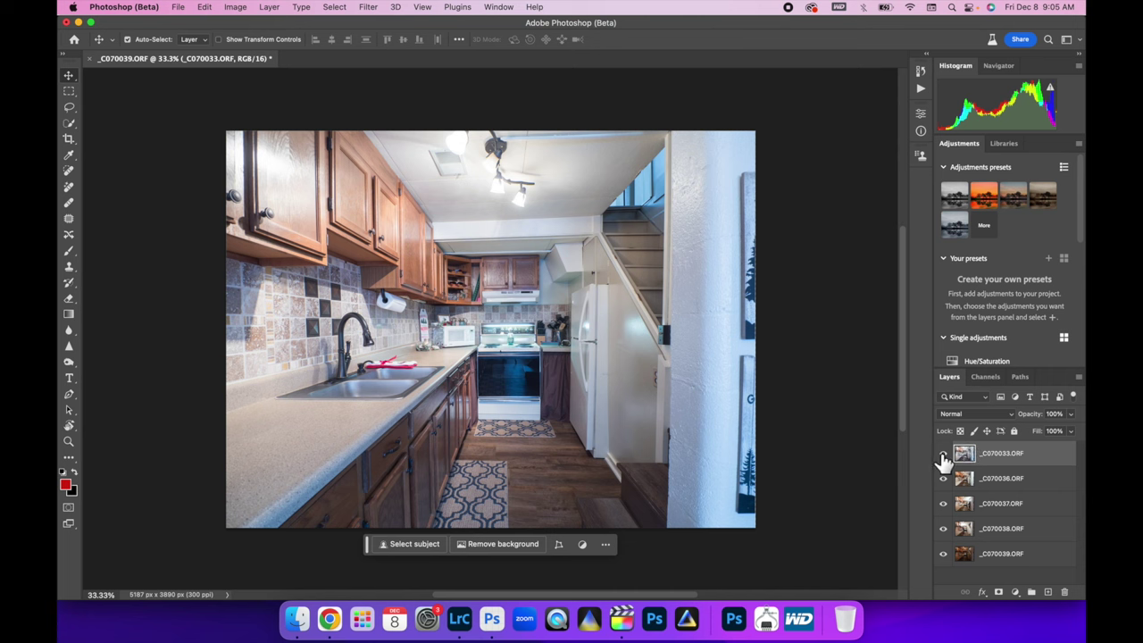
{"action": "left_click", "coordinate": [944, 454]}
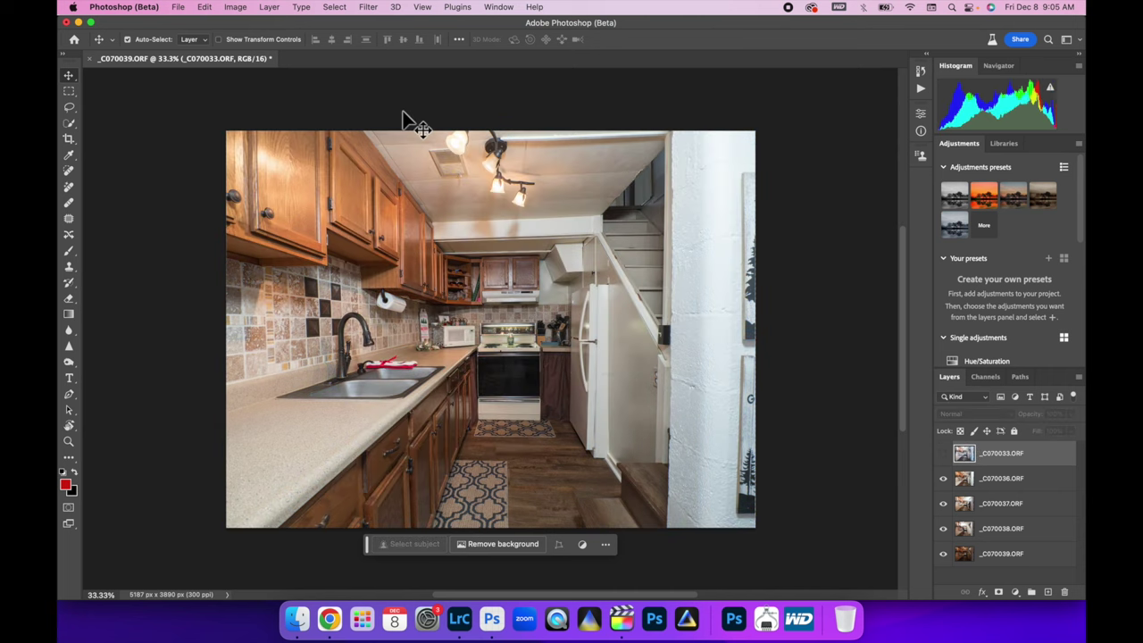
{"action": "left_click", "coordinate": [943, 455]}
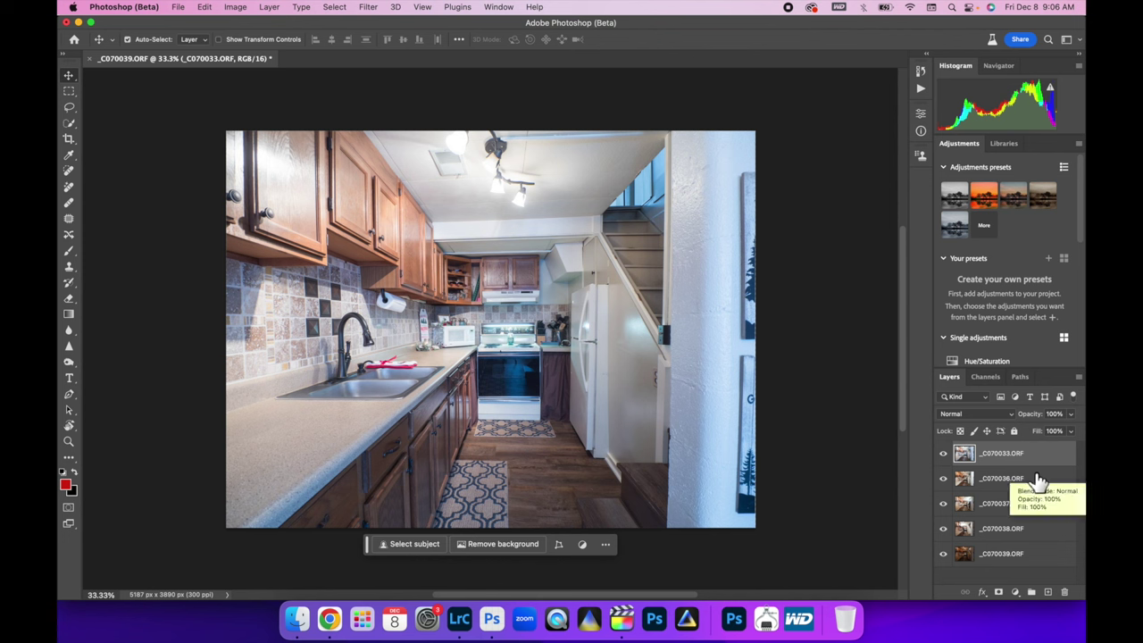
{"action": "key", "text": "super+j"}
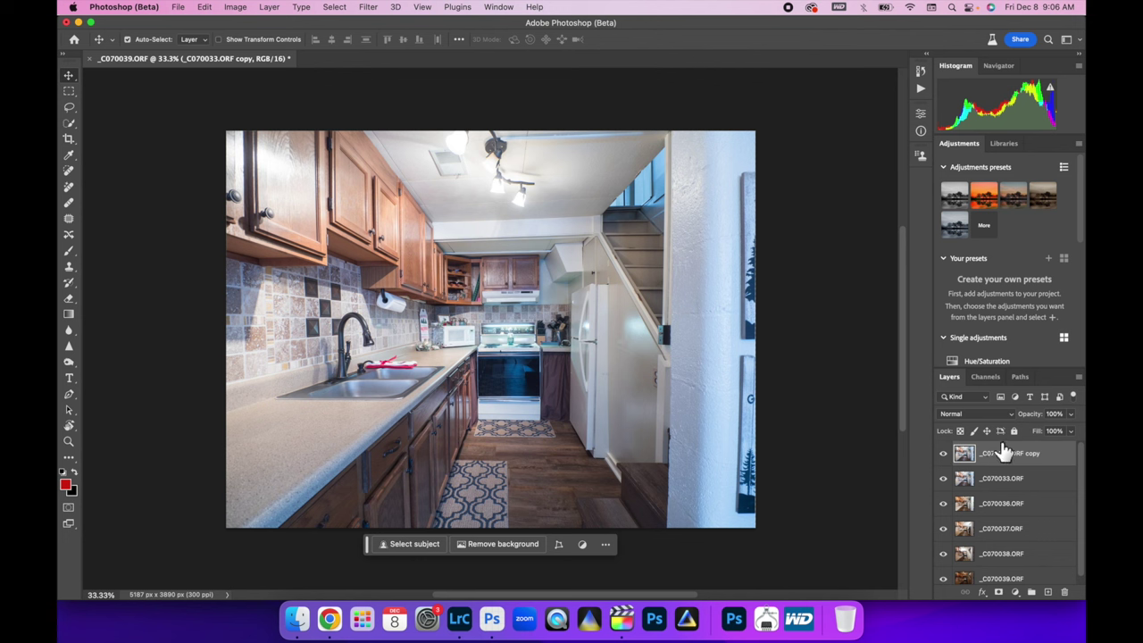
- Move the _C070033.ORF copy layer below _C070039.ORF at the stack bottom and launch Camera Raw Filter
{"action": "left_click_drag", "start_coordinate": [1018, 456], "coordinate": [1027, 584]}
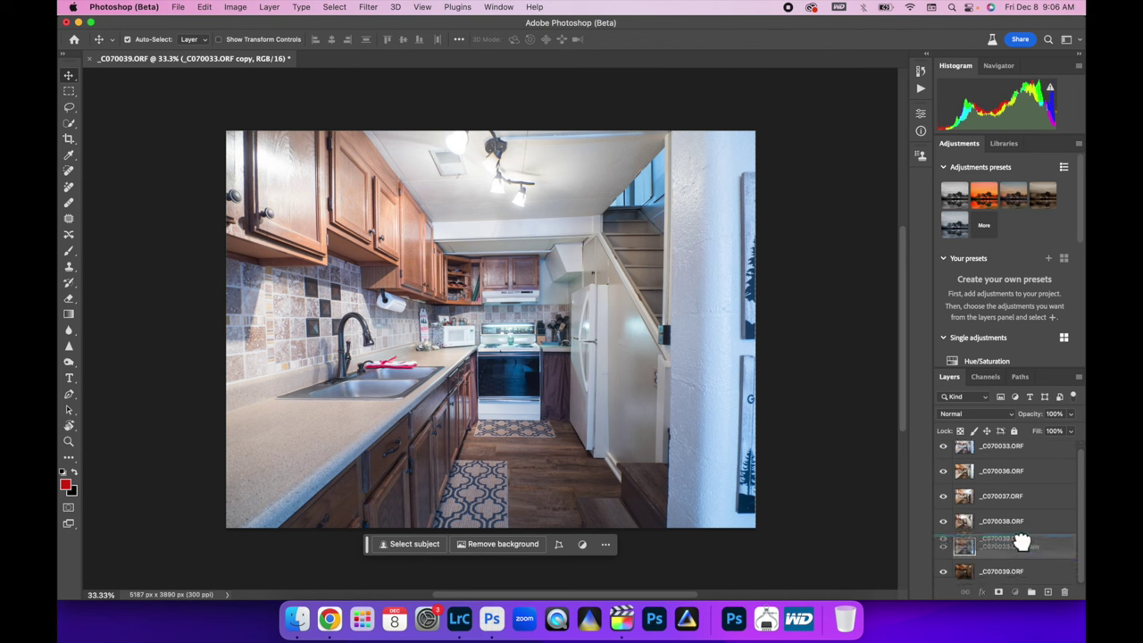
{"action": "left_click", "coordinate": [1021, 543]}
{"action": "left_click", "coordinate": [1051, 574]}
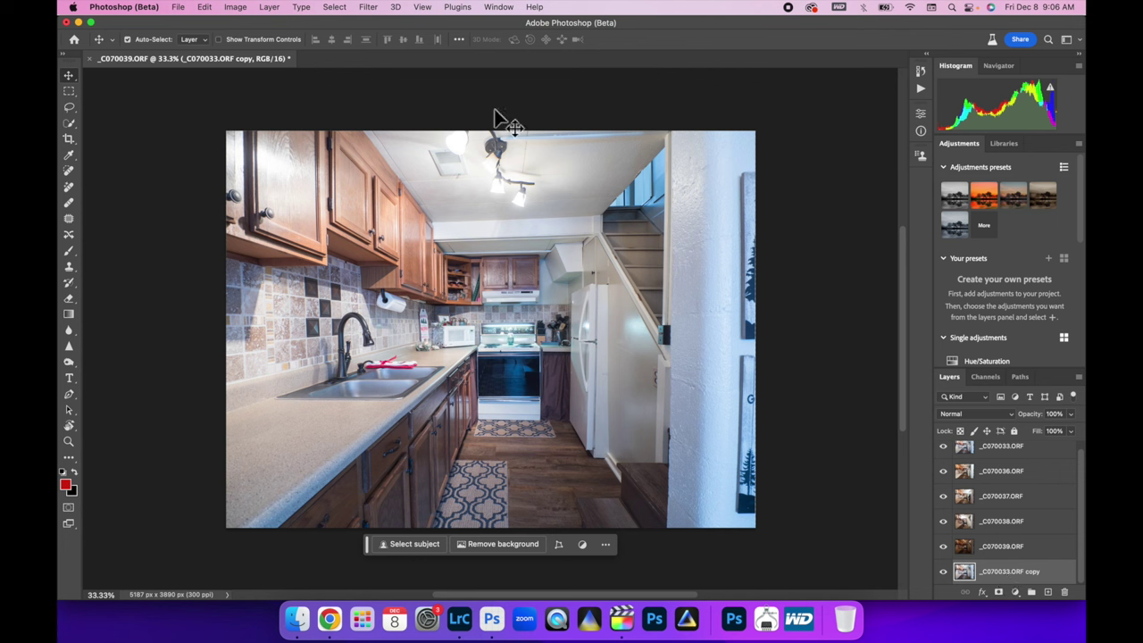
{"action": "left_click", "coordinate": [370, 8]}
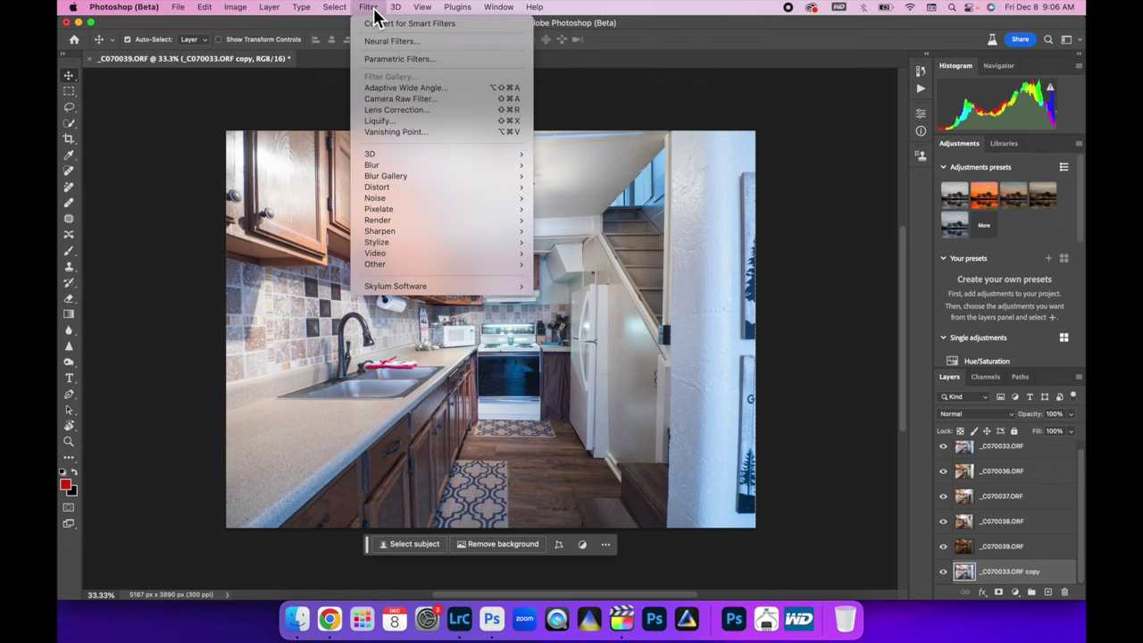
{"action": "left_click", "coordinate": [398, 98]}
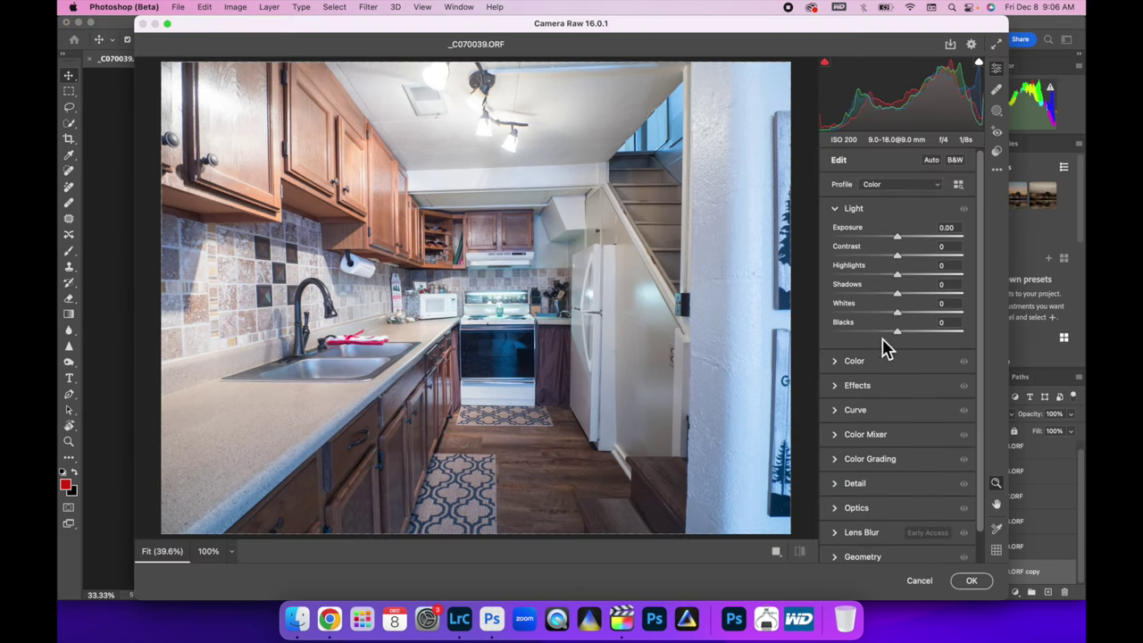
- In Camera Raw, set Highlights -100, Shadows +26 and Exposure -0.40, then confirm with OK
{"action": "left_click", "coordinate": [850, 276]}
{"action": "left_click_drag", "start_coordinate": [848, 276], "coordinate": [832, 275]}
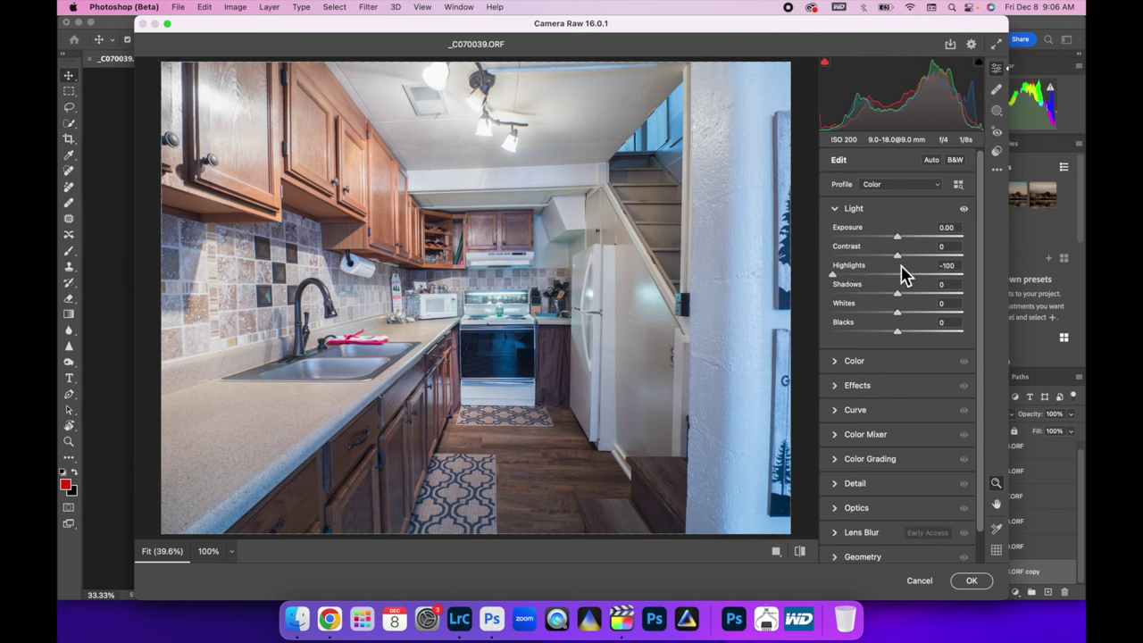
{"action": "left_click", "coordinate": [916, 294]}
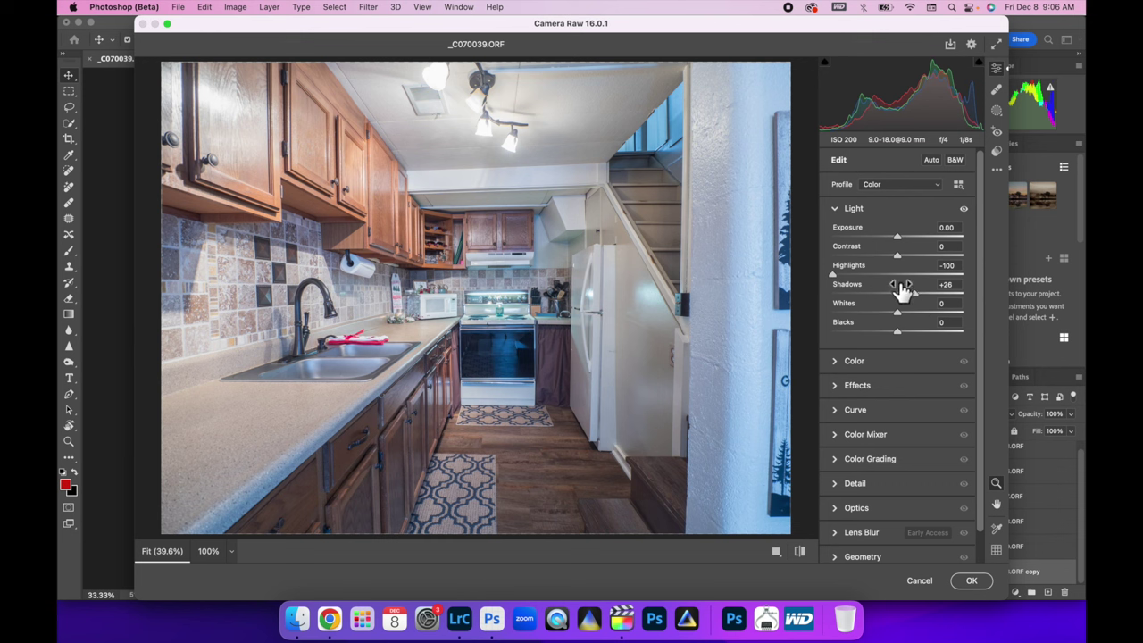
{"action": "left_click_drag", "start_coordinate": [898, 237], "coordinate": [894, 237]}
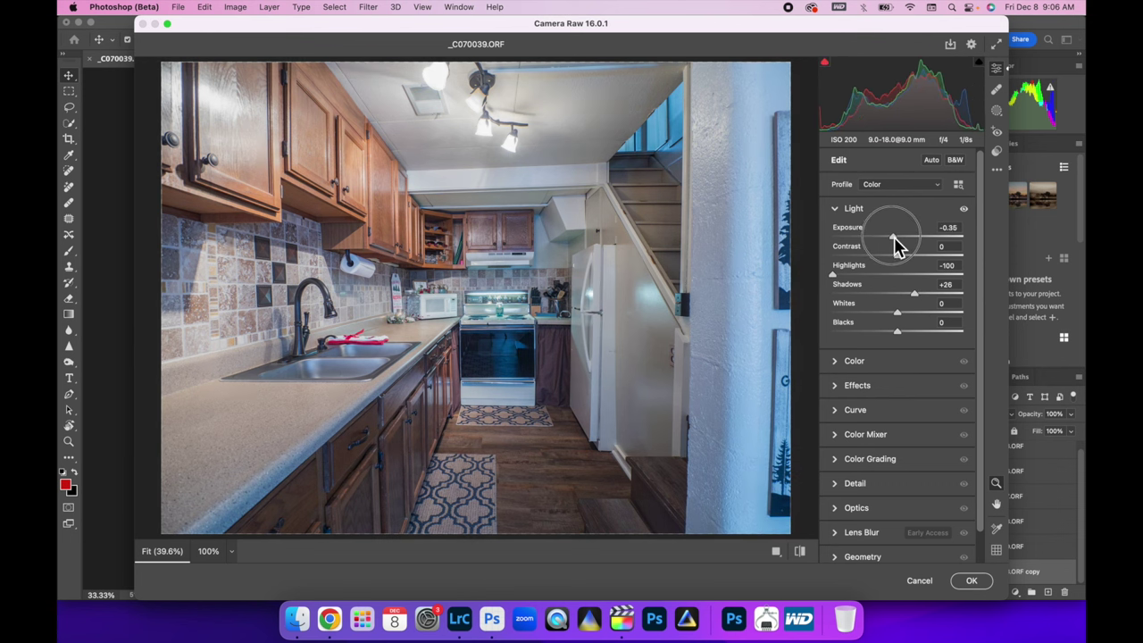
{"action": "left_click_drag", "start_coordinate": [892, 237], "coordinate": [893, 237]}
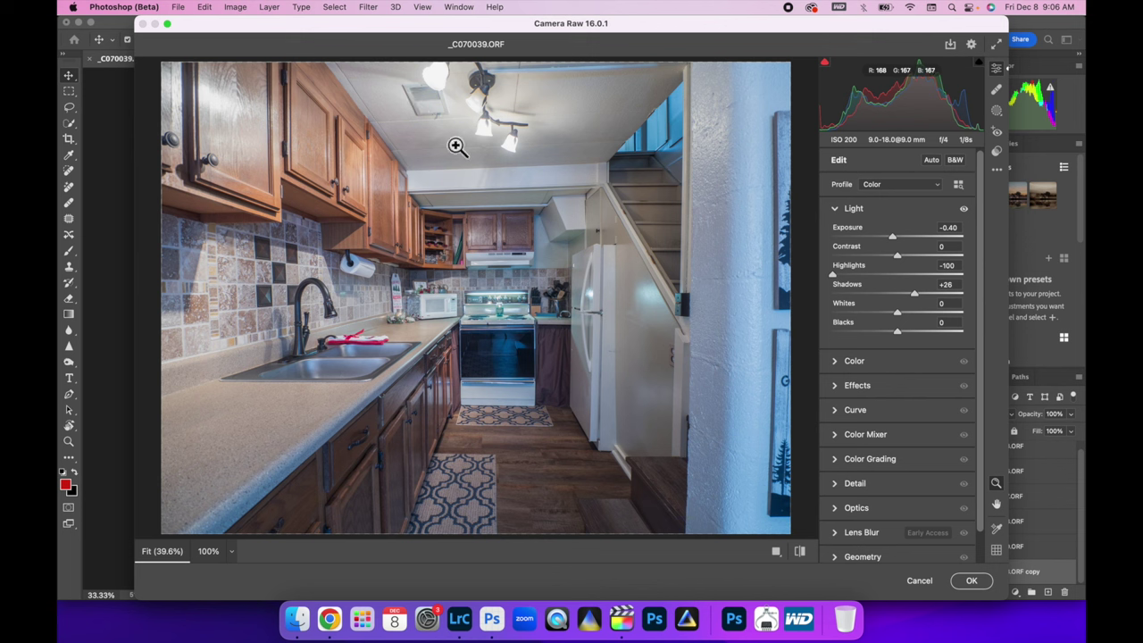
{"action": "left_click", "coordinate": [972, 581]}
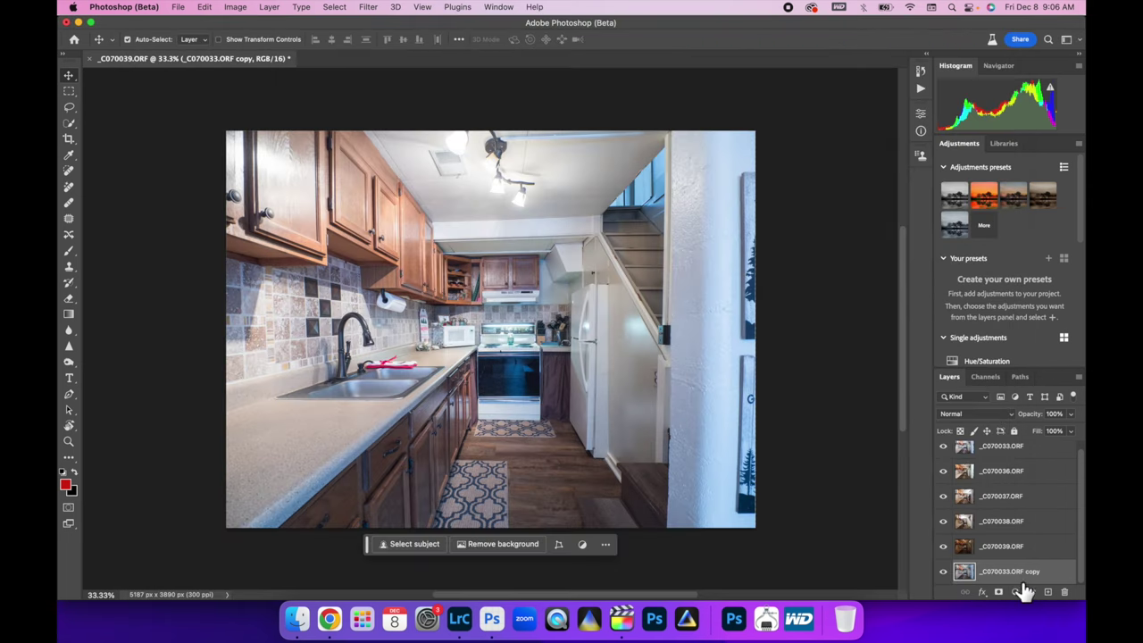
- Hide the copy, _C070033.ORF and _C070036.ORF layers to reveal the exposures beneath
{"action": "left_click", "coordinate": [945, 571]}
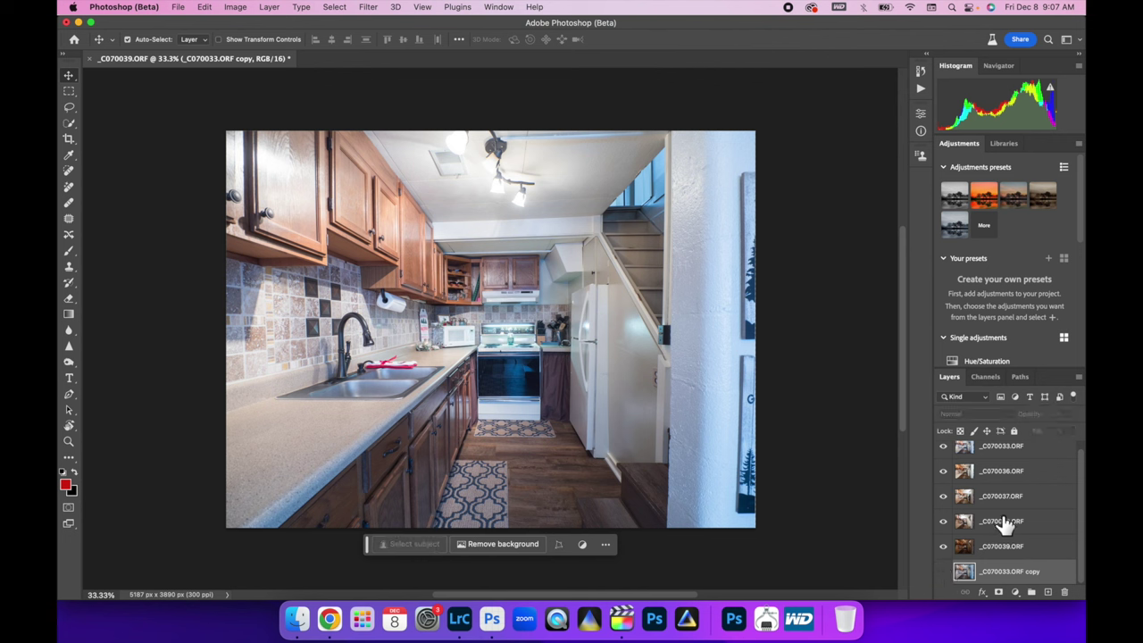
{"action": "scroll", "coordinate": [1005, 527], "scroll_direction": "up", "scroll_amount": 1}
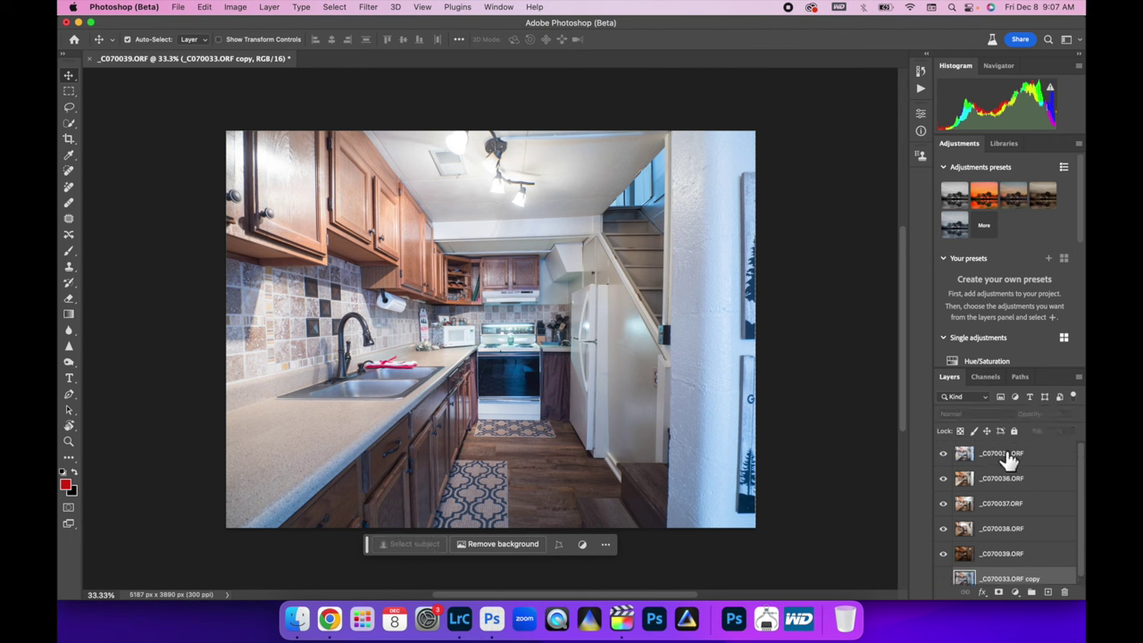
{"action": "left_click", "coordinate": [1009, 457]}
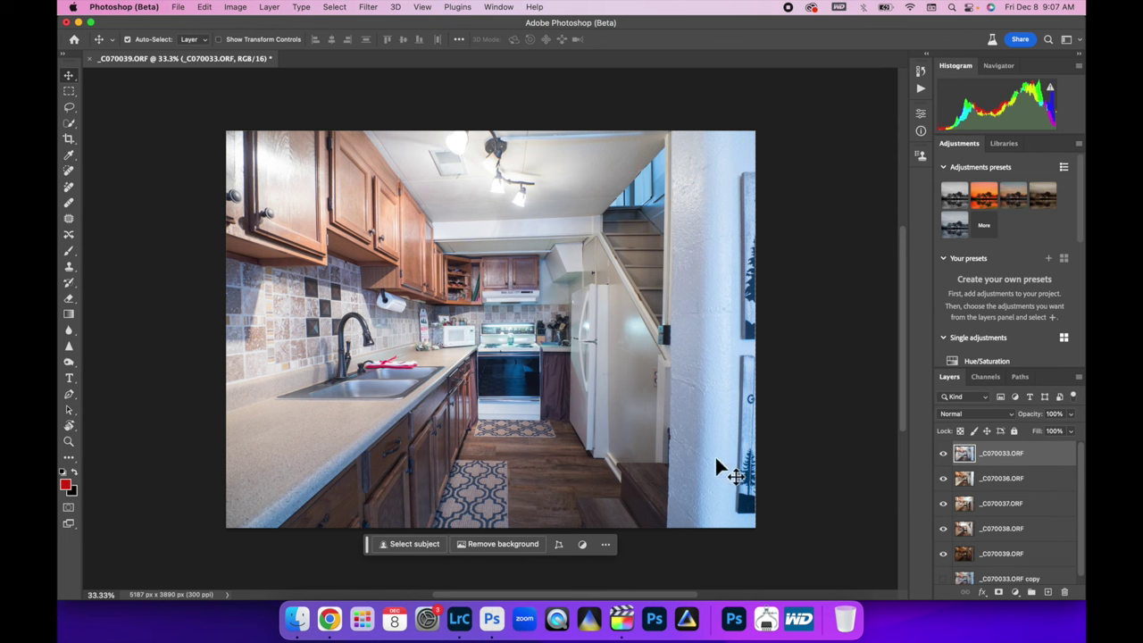
{"action": "left_click", "coordinate": [943, 453]}
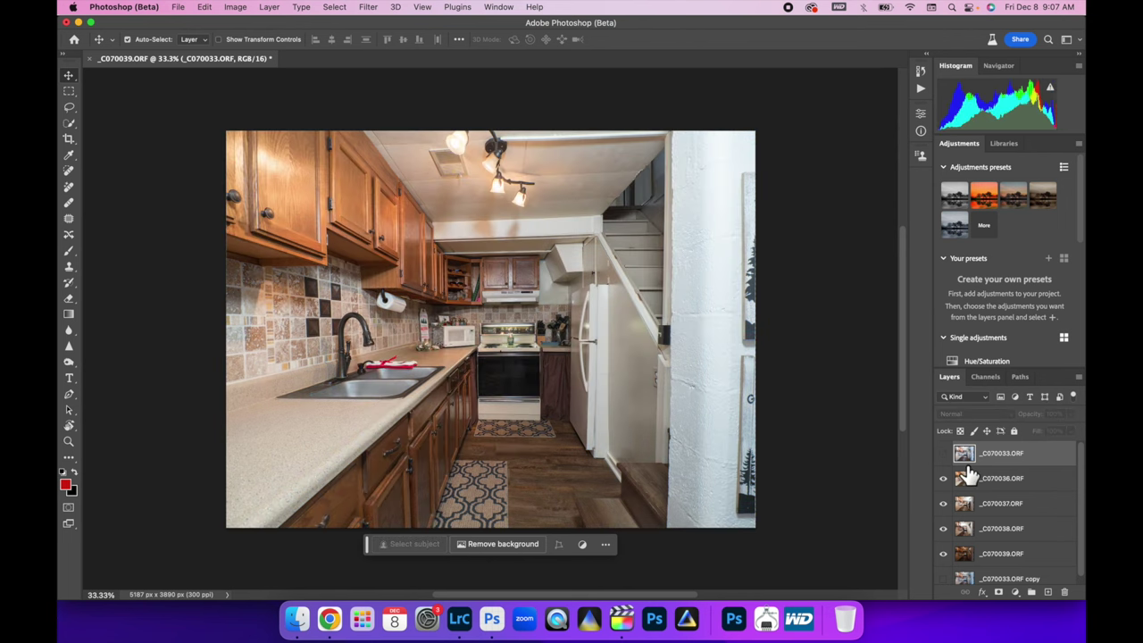
{"action": "left_click", "coordinate": [943, 479]}
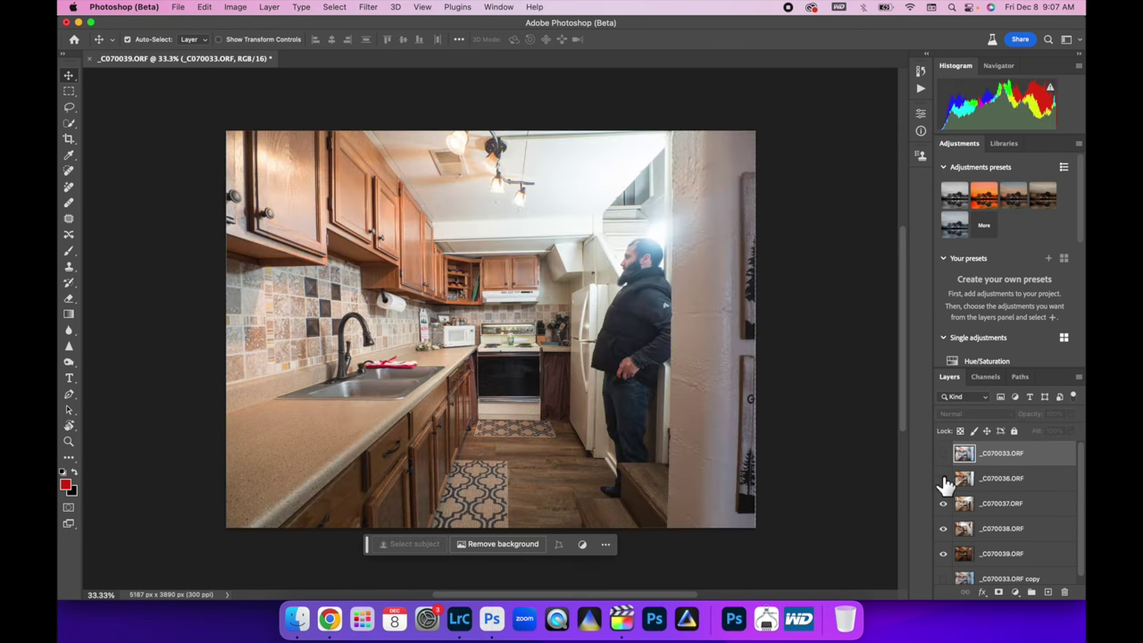
- Compare _C070037.ORF on and off, then make it the active layer
{"action": "left_click", "coordinate": [943, 504]}
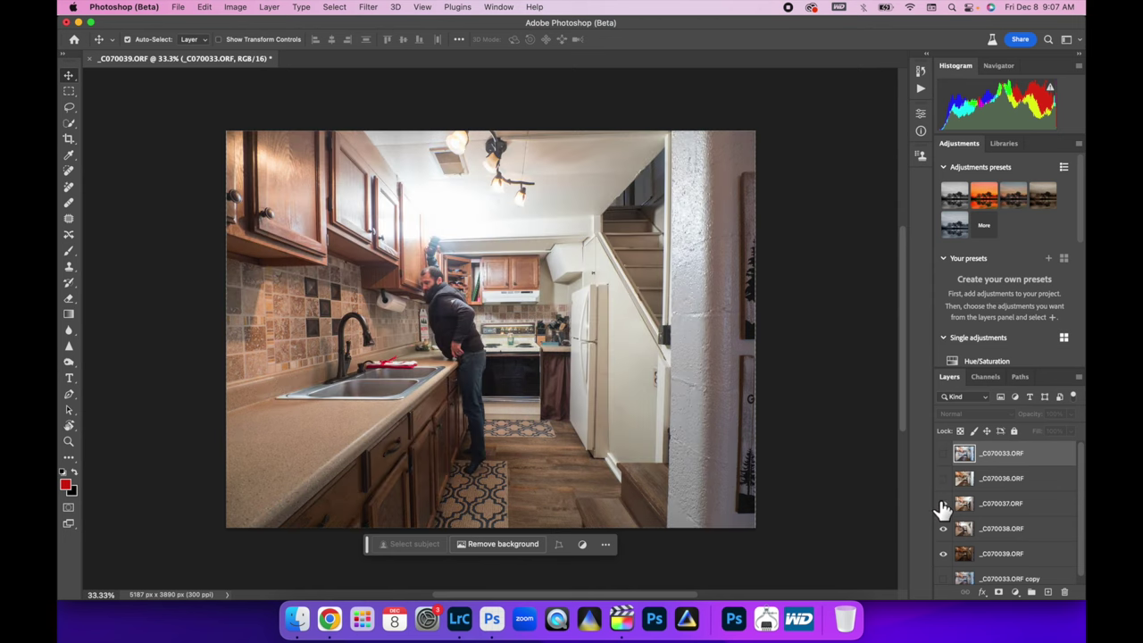
{"action": "left_click", "coordinate": [943, 504]}
{"action": "left_click", "coordinate": [943, 503]}
{"action": "left_click", "coordinate": [943, 506]}
{"action": "left_click", "coordinate": [1029, 507]}
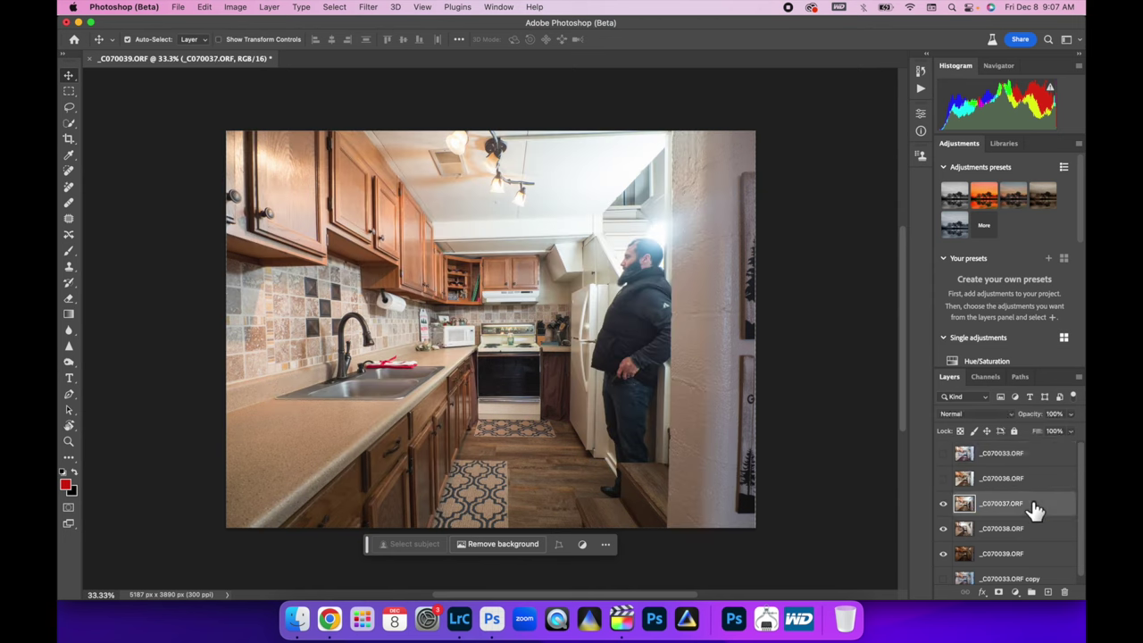
- Add a black hide-all mask to _C070037.ORF and drag a gradient on it to blend with the layer below
{"action": "left_click", "coordinate": [999, 593], "text": "alt"}
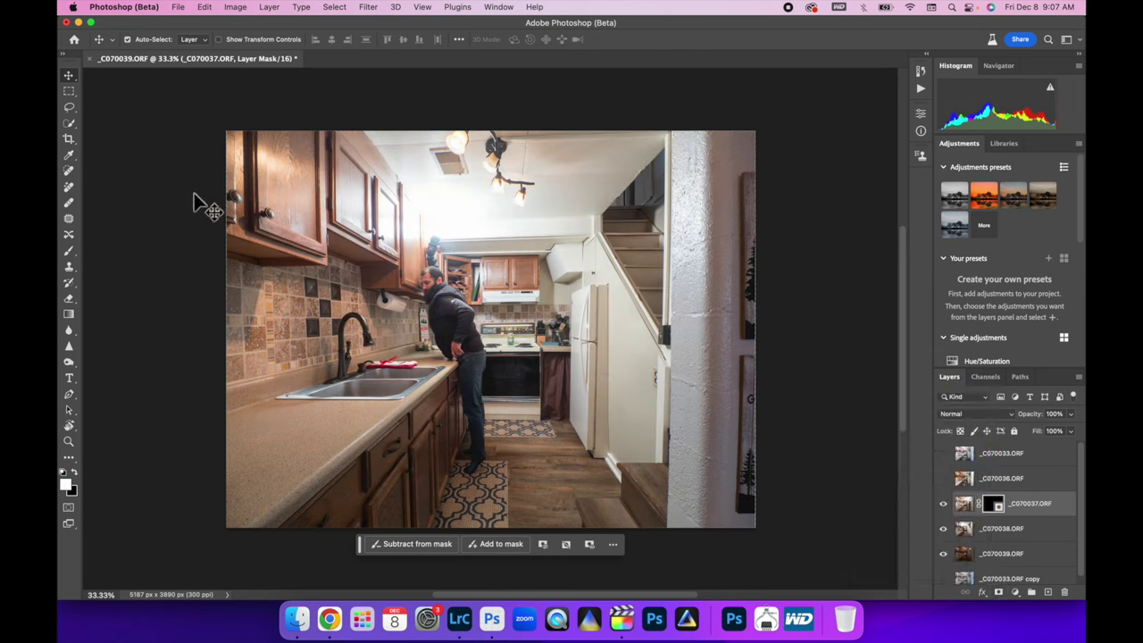
{"action": "left_click", "coordinate": [69, 320]}
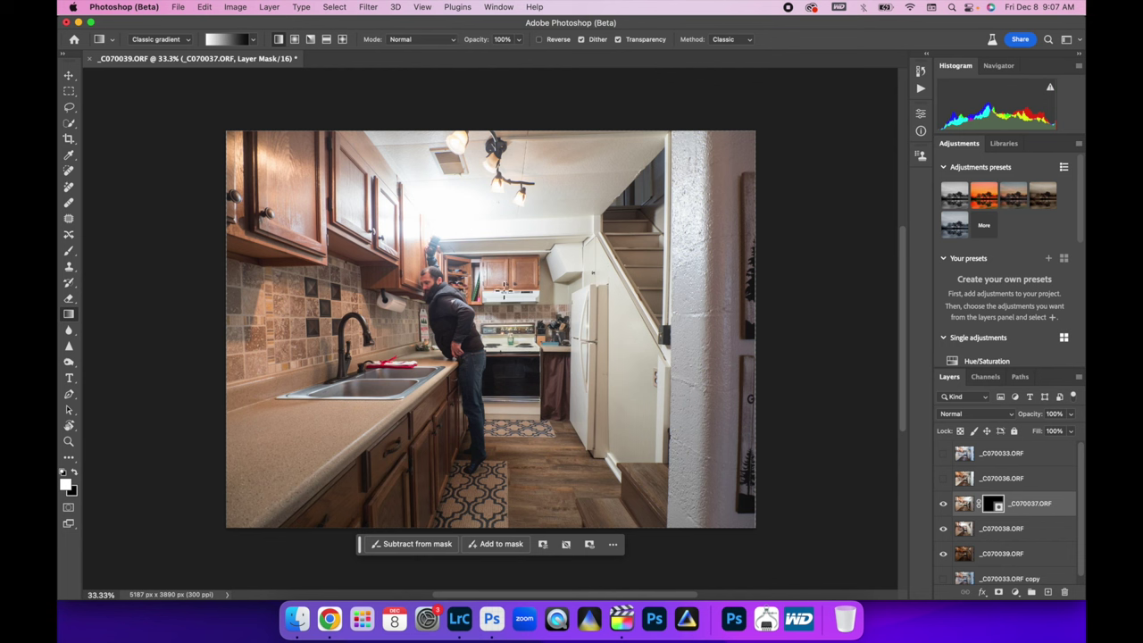
{"action": "left_click_drag", "start_coordinate": [531, 215], "coordinate": [573, 214]}
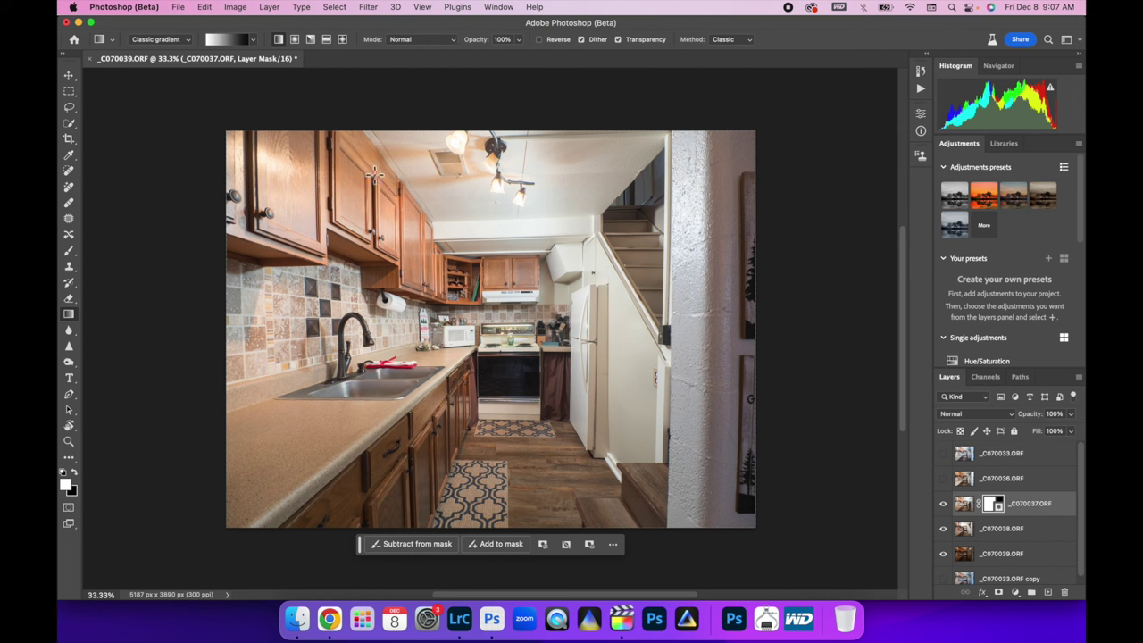
- Merge _C070038.ORF down into _C070037.ORF and compare the merged layer on and off
{"action": "left_click", "coordinate": [1037, 534]}
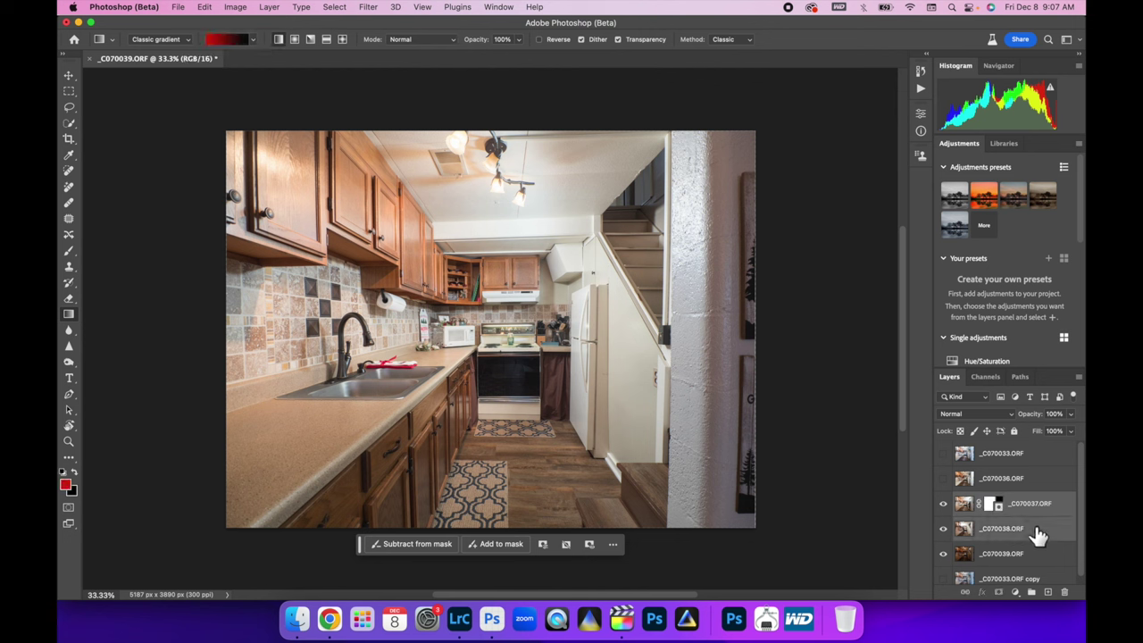
{"action": "right_click", "coordinate": [1039, 536]}
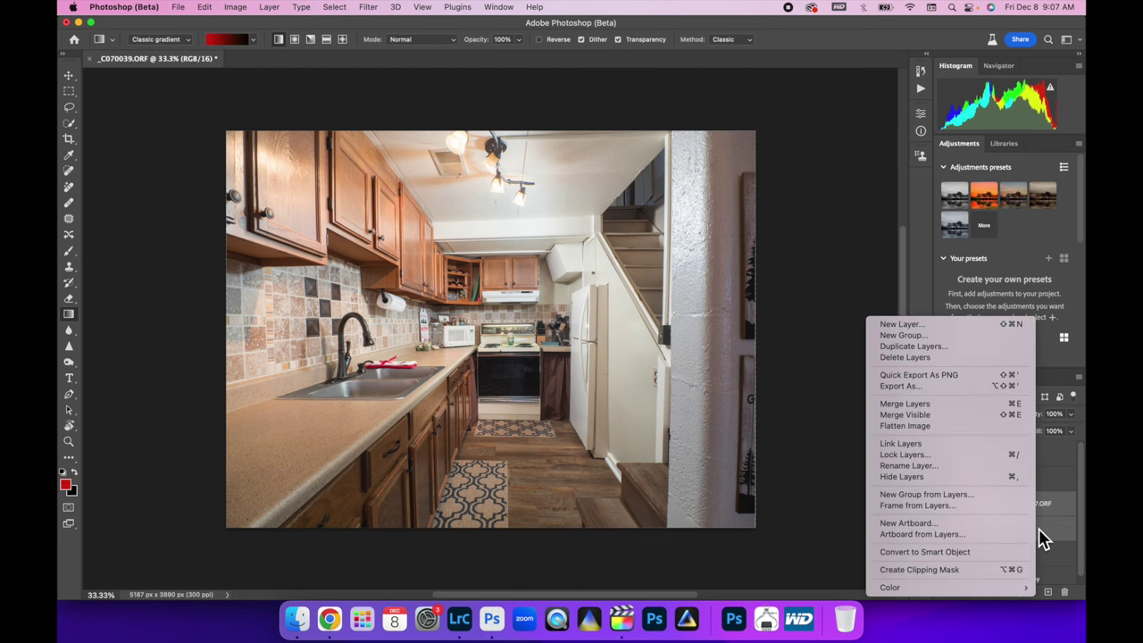
{"action": "left_click", "coordinate": [911, 404]}
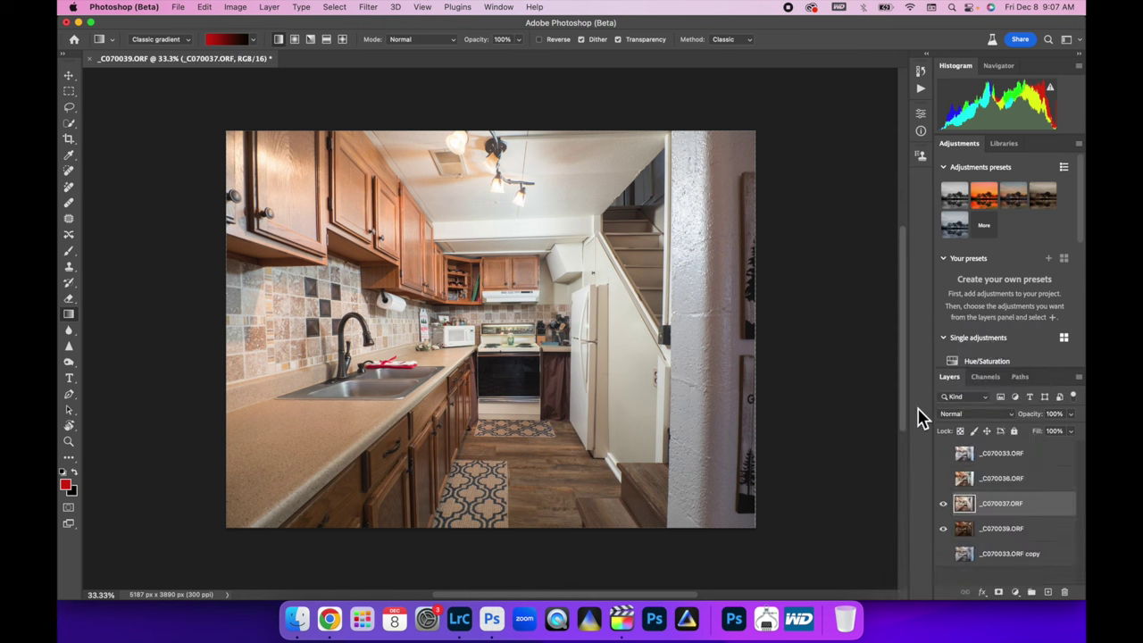
{"action": "left_click", "coordinate": [944, 503]}
{"action": "left_click", "coordinate": [944, 505]}
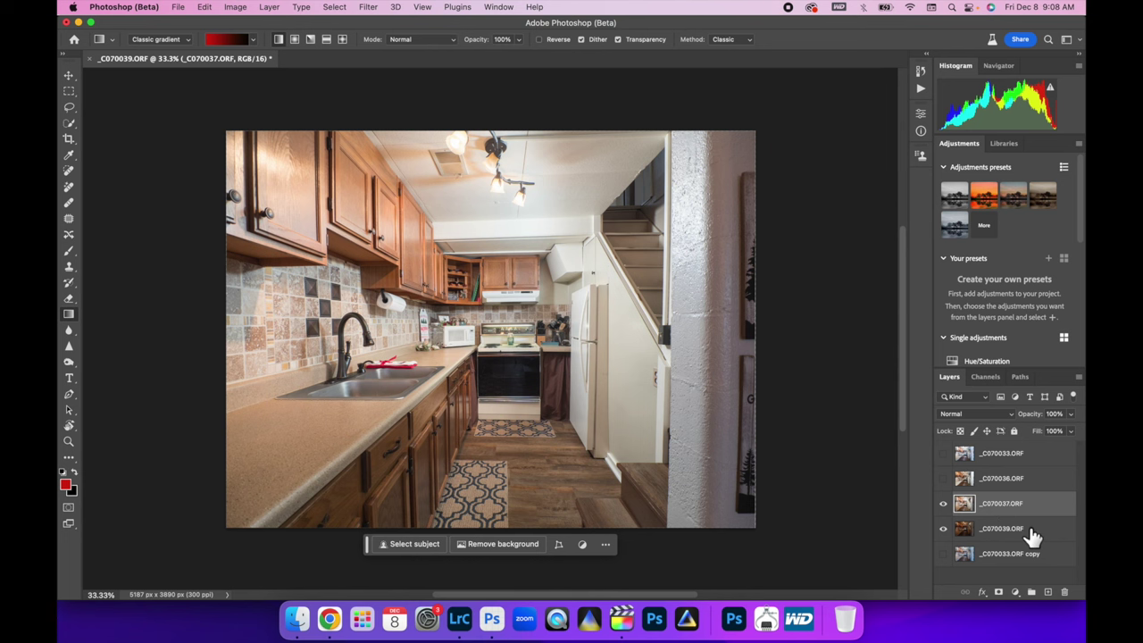
- Move _C070039.ORF above the merged layer in Lighten mode, compare it, and show _C070036
{"action": "left_click_drag", "start_coordinate": [1031, 534], "coordinate": [1019, 502]}
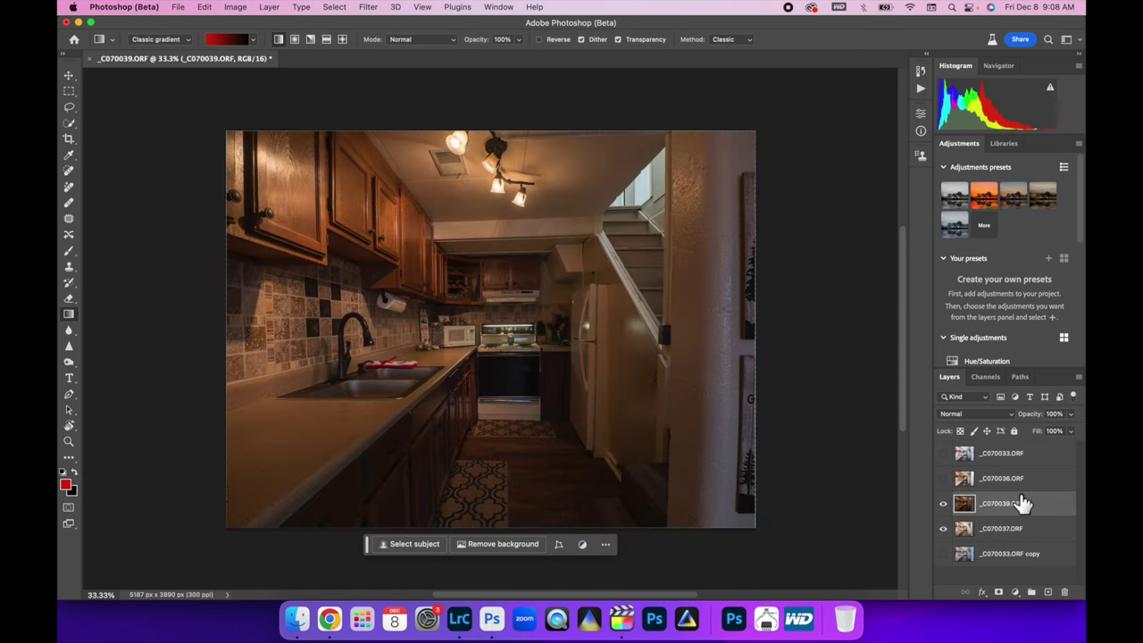
{"action": "left_click", "coordinate": [999, 415]}
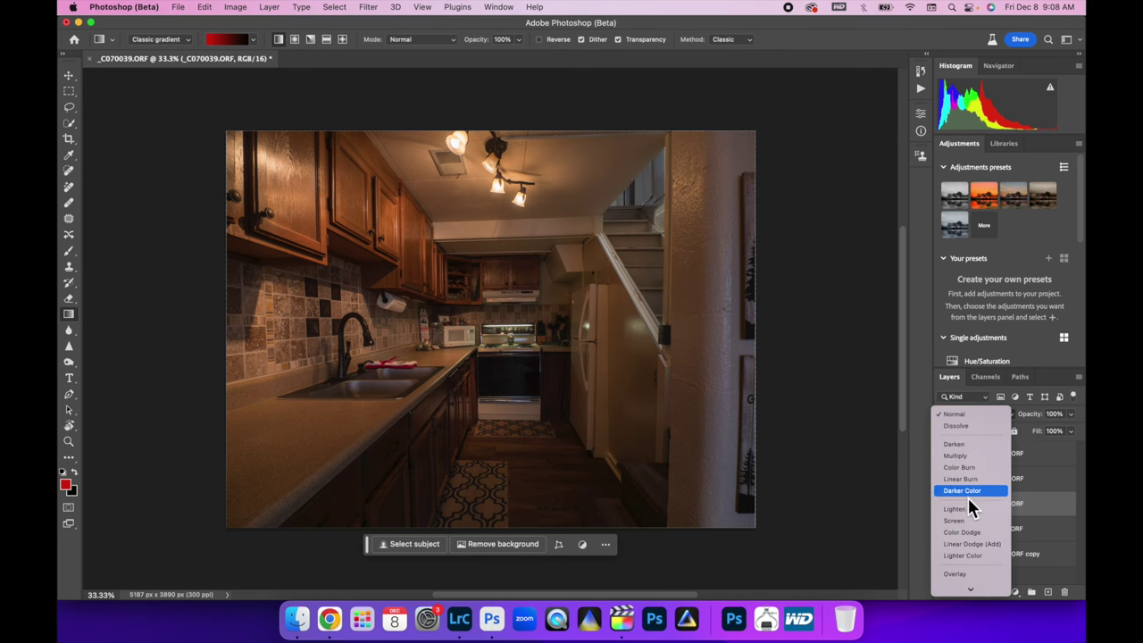
{"action": "left_click", "coordinate": [969, 509]}
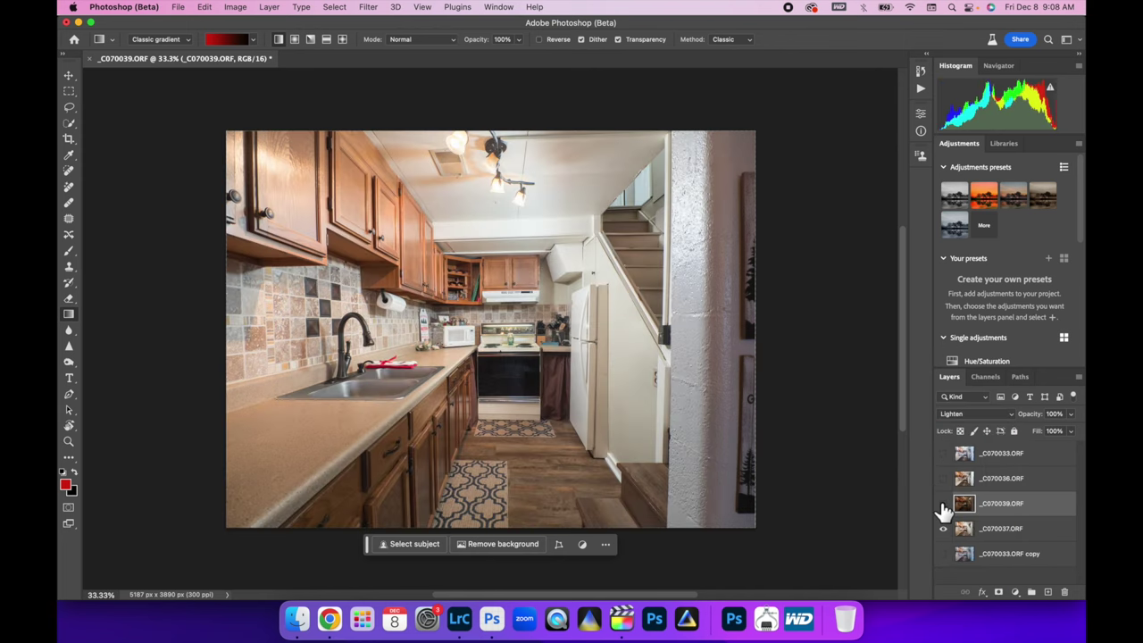
{"action": "left_click", "coordinate": [944, 504]}
{"action": "left_click", "coordinate": [944, 504]}
{"action": "left_click", "coordinate": [944, 504]}
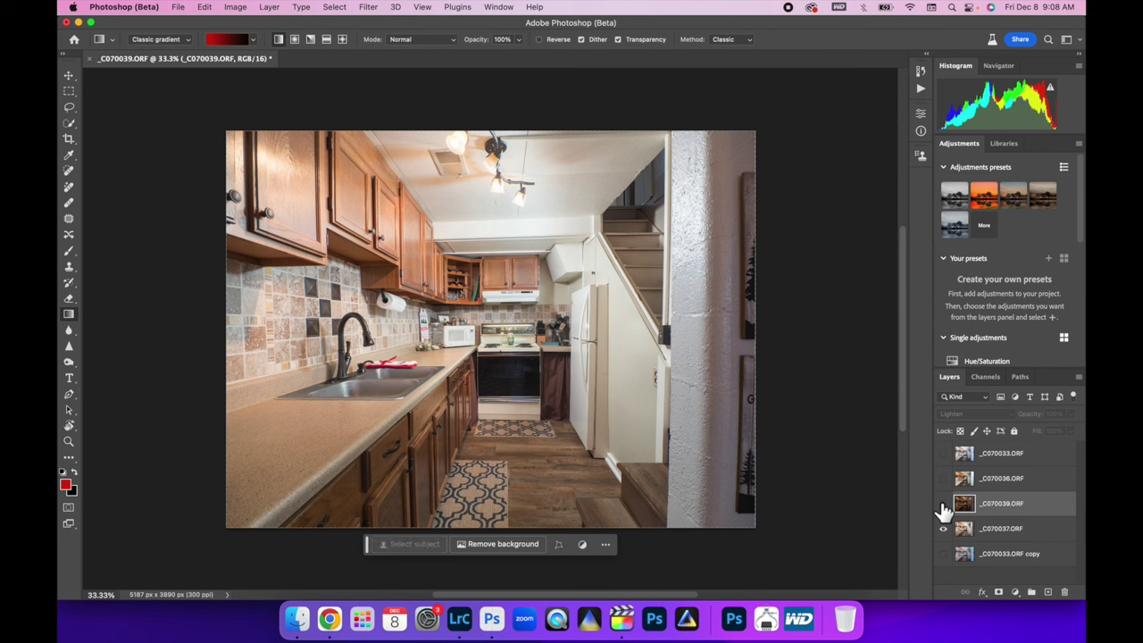
{"action": "left_click", "coordinate": [944, 504]}
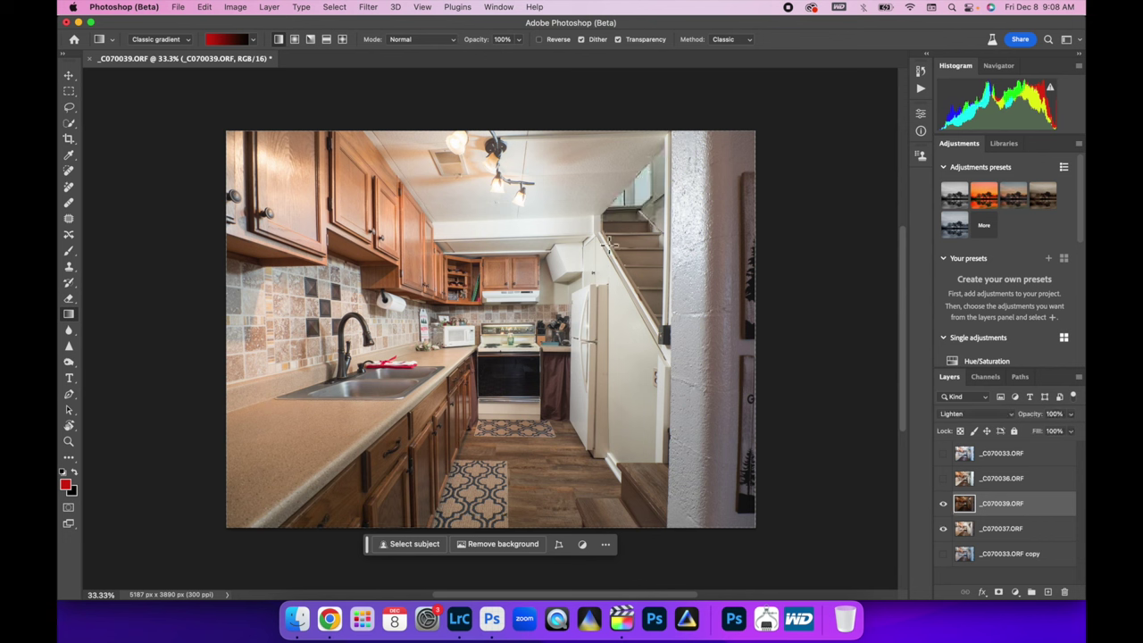
{"action": "left_click", "coordinate": [944, 505]}
{"action": "left_click", "coordinate": [944, 504]}
{"action": "left_click", "coordinate": [944, 480]}
- Set _C070036 to Lighten blend mode and toggle it to compare
{"action": "left_click", "coordinate": [1041, 480]}
{"action": "left_click", "coordinate": [1012, 416]}
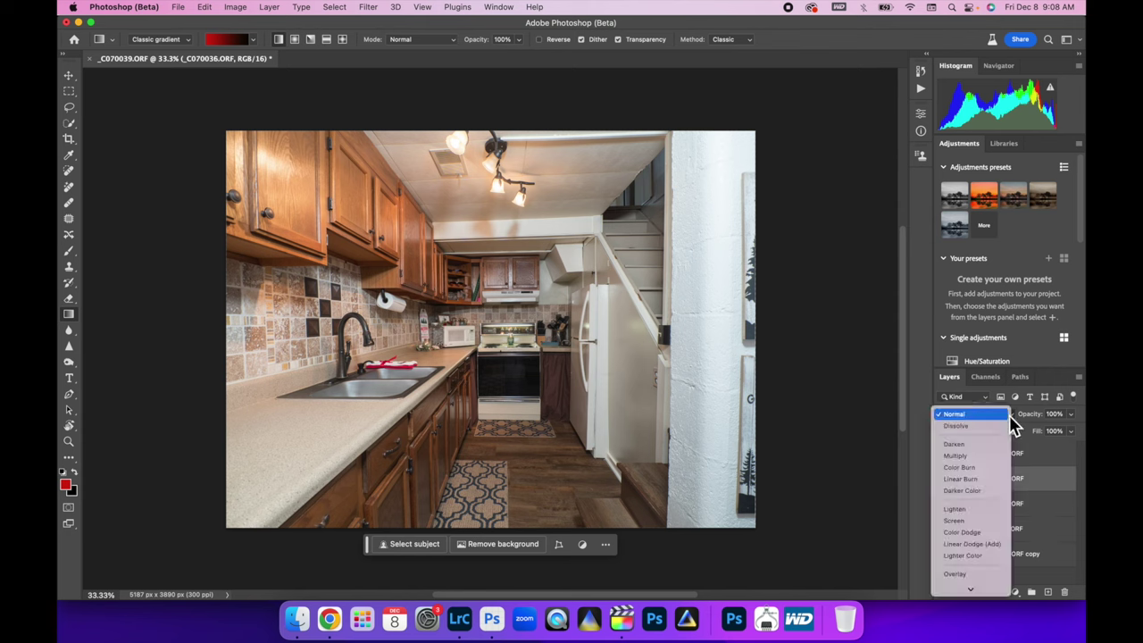
{"action": "left_click", "coordinate": [969, 511]}
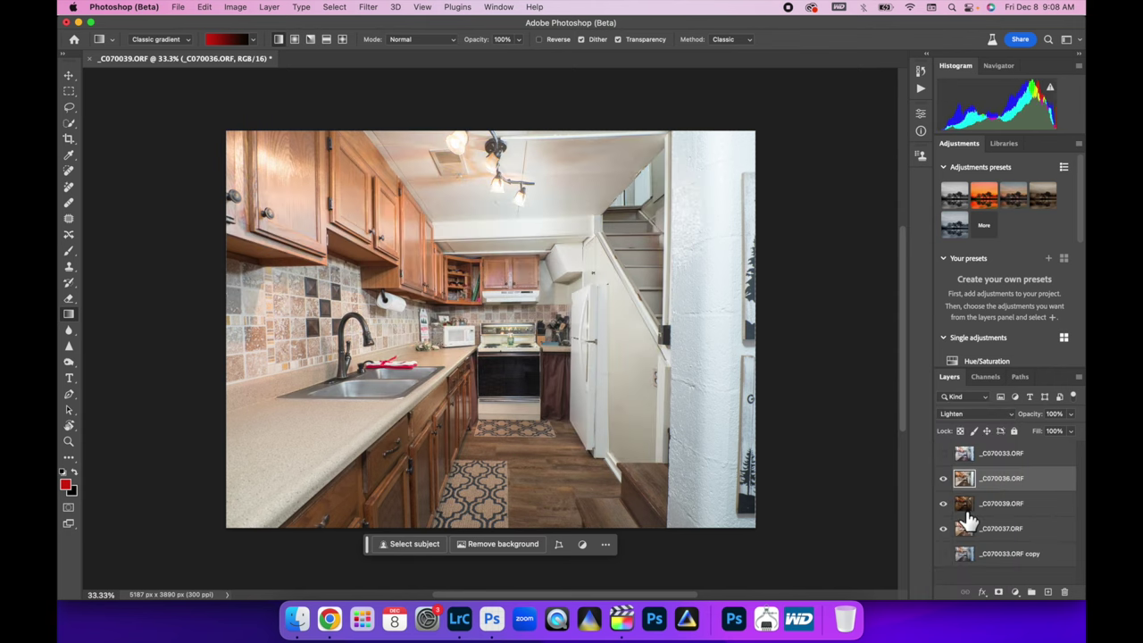
{"action": "left_click", "coordinate": [944, 479]}
{"action": "left_click", "coordinate": [944, 479]}
{"action": "left_click", "coordinate": [944, 480]}
{"action": "left_click", "coordinate": [944, 480]}
- Lower _C070036 opacity to 51%, compare it, and make the top _C070033.ORF layer visible
{"action": "left_click", "coordinate": [1070, 414]}
{"action": "left_click_drag", "start_coordinate": [1075, 436], "coordinate": [1046, 430]}
{"action": "left_click", "coordinate": [946, 482]}
{"action": "left_click", "coordinate": [944, 479]}
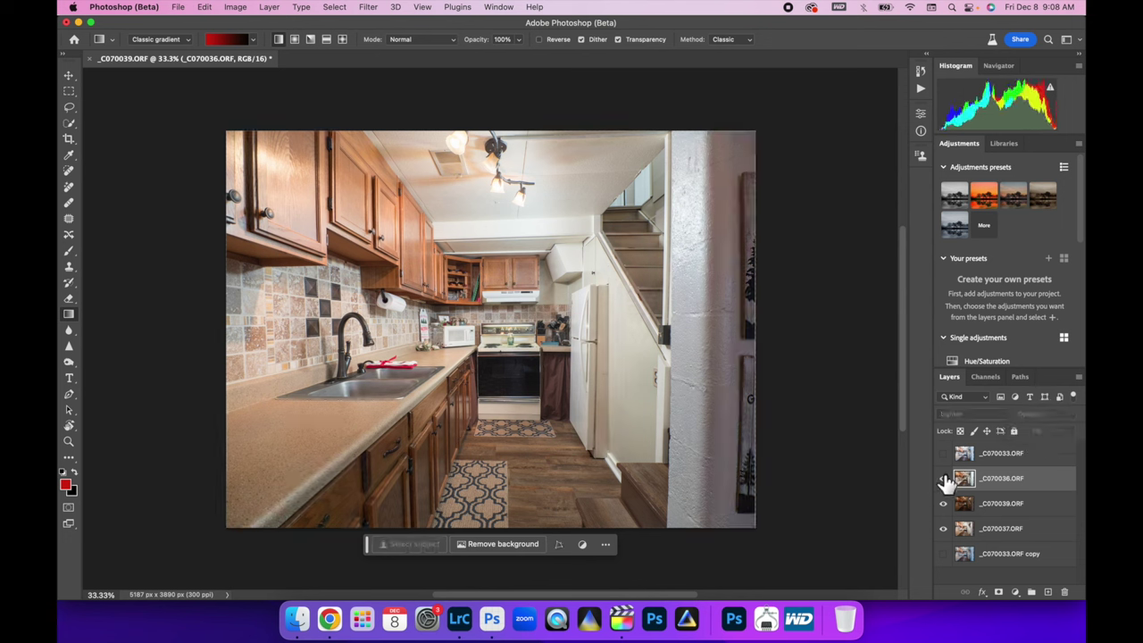
{"action": "left_click", "coordinate": [944, 479]}
{"action": "left_click", "coordinate": [944, 480]}
{"action": "left_click", "coordinate": [944, 479]}
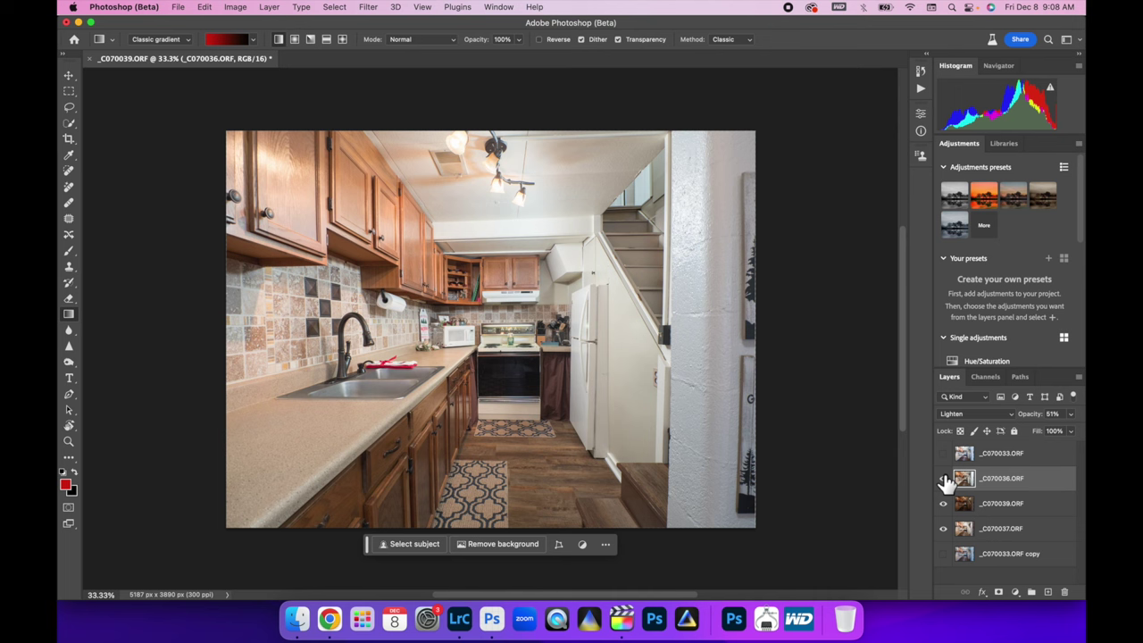
{"action": "left_click", "coordinate": [944, 454]}
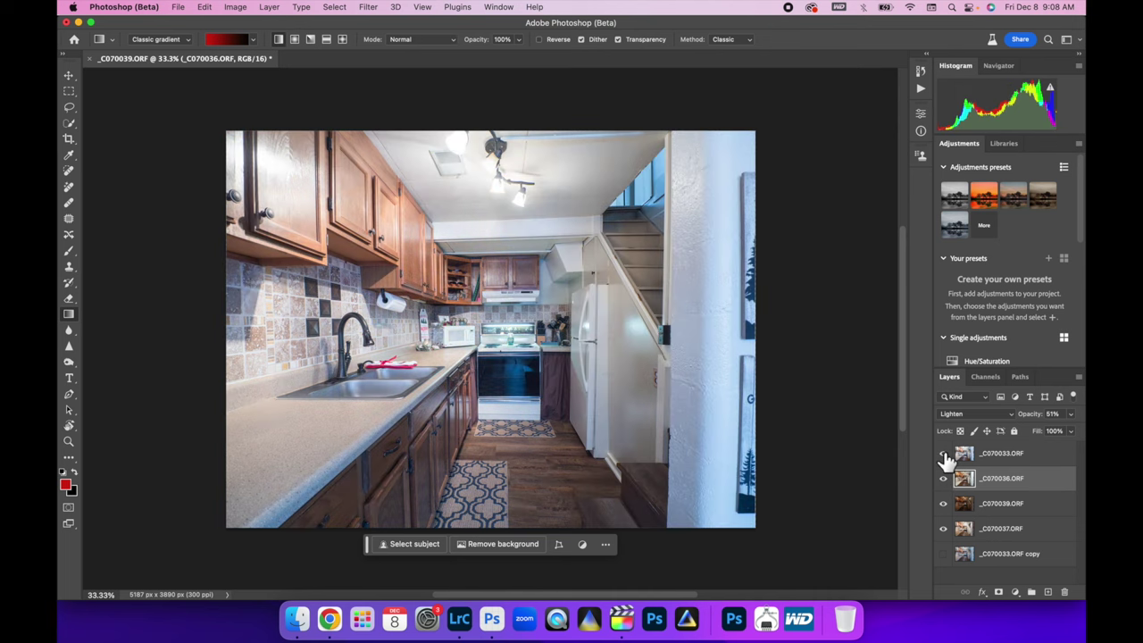
- Set _C070033.ORF to Luminosity blend mode and toggle its visibility to compare
{"action": "left_click", "coordinate": [1019, 456]}
{"action": "left_click", "coordinate": [1011, 416]}
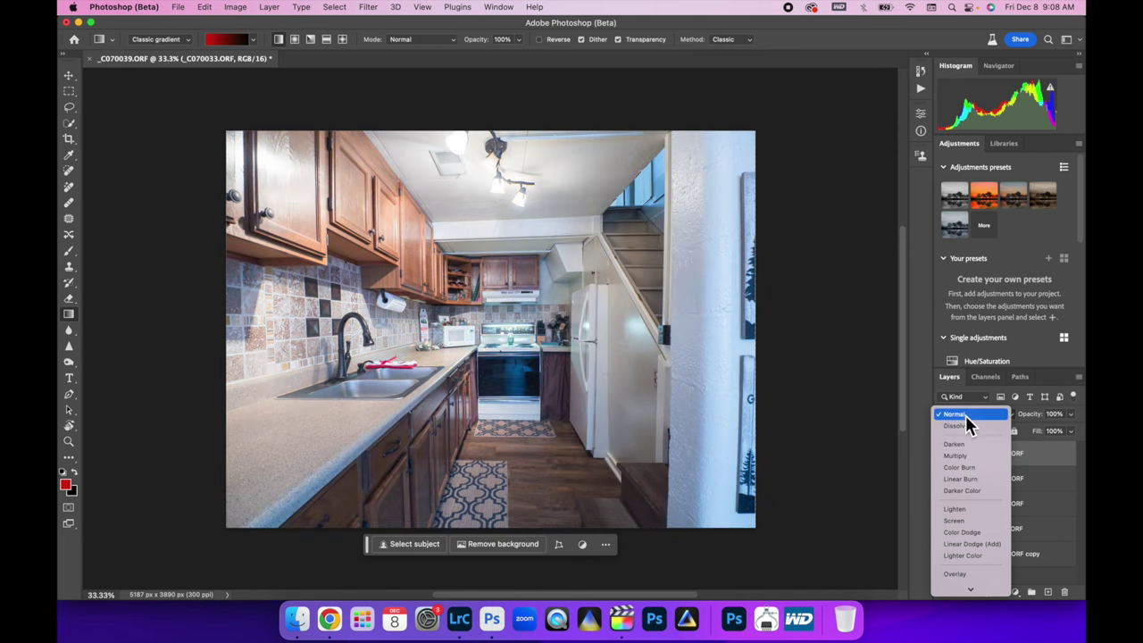
{"action": "left_click", "coordinate": [965, 416]}
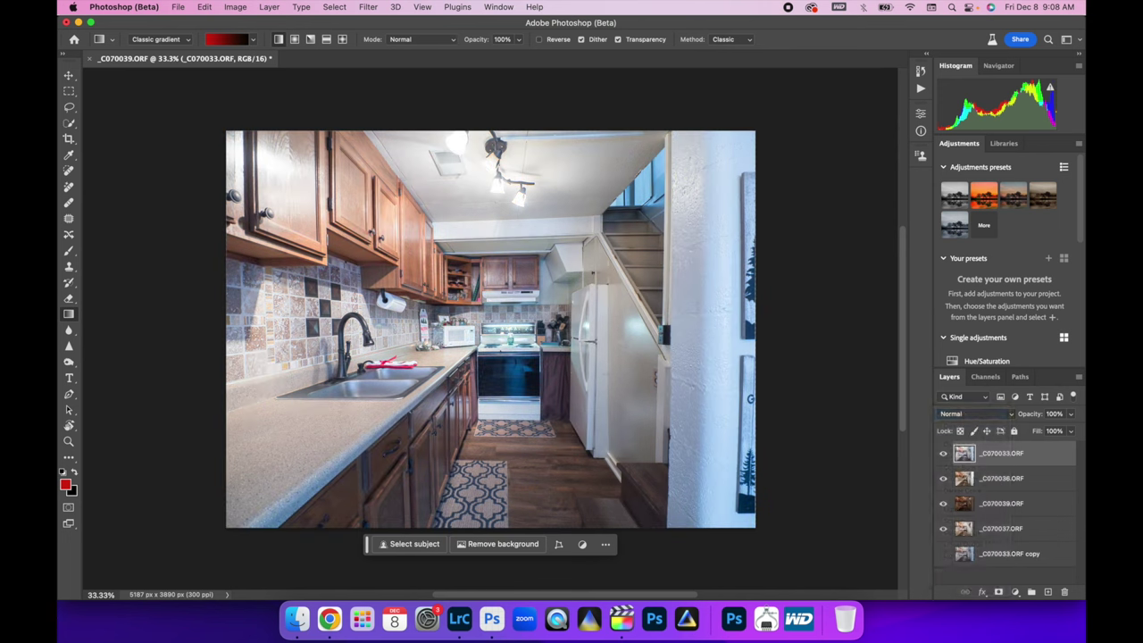
{"action": "left_click", "coordinate": [1009, 416]}
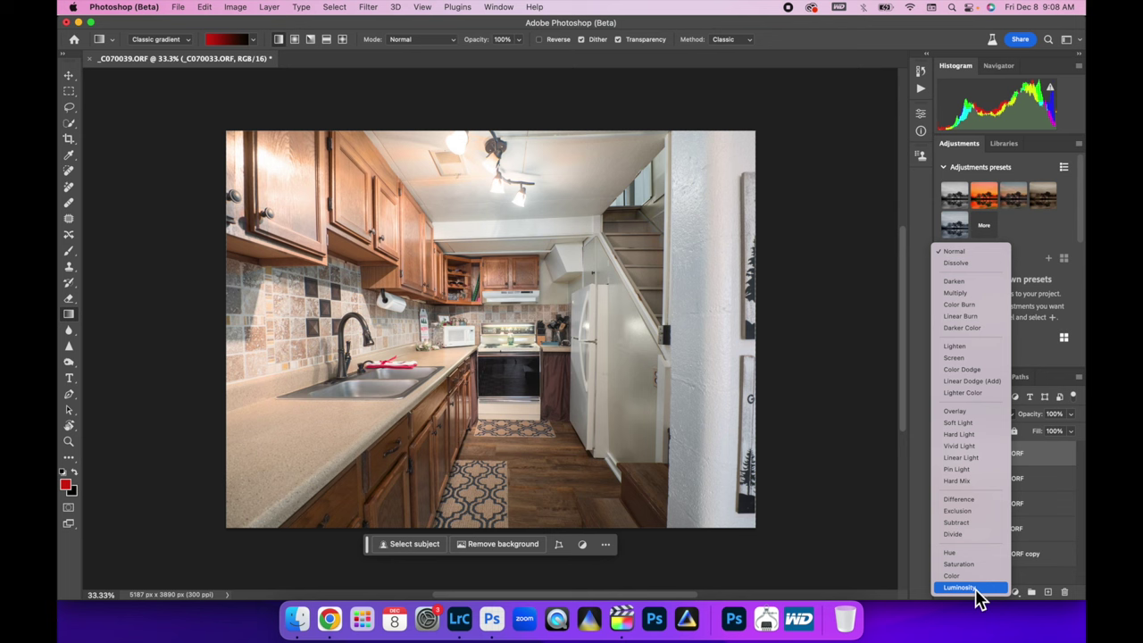
{"action": "left_click", "coordinate": [973, 587]}
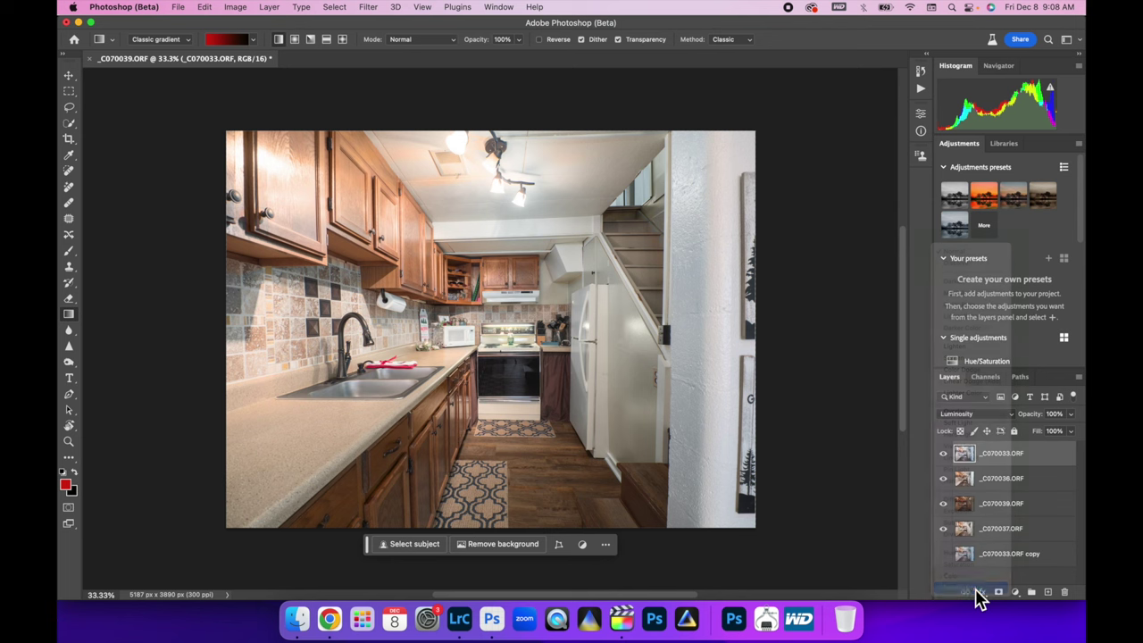
{"action": "left_click", "coordinate": [943, 454]}
{"action": "left_click", "coordinate": [944, 454]}
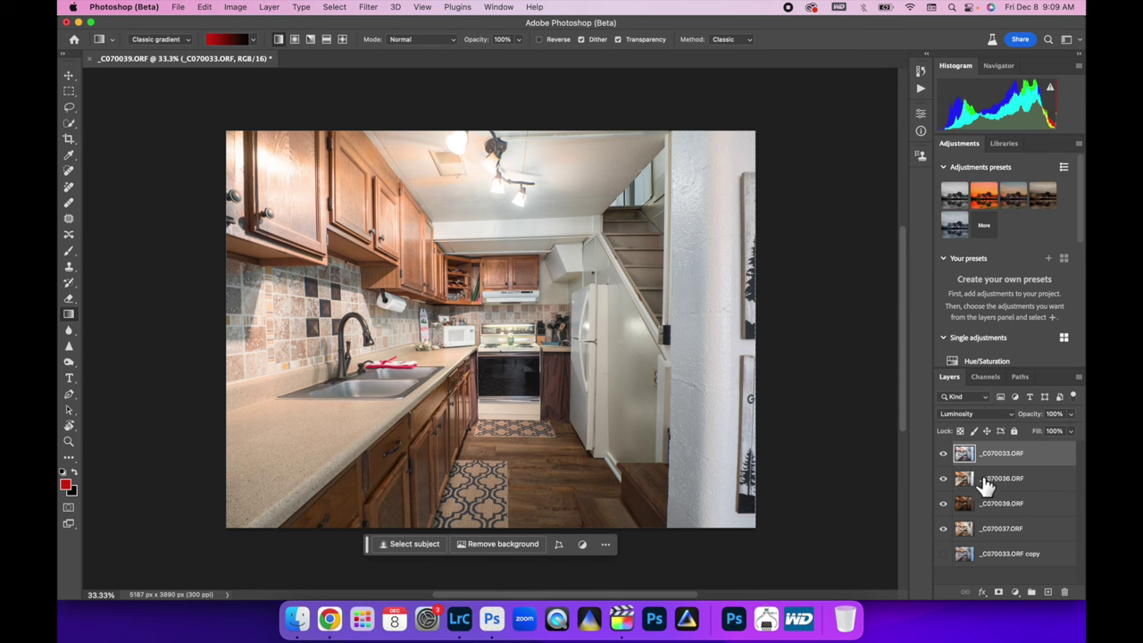
{"action": "left_click", "coordinate": [944, 455]}
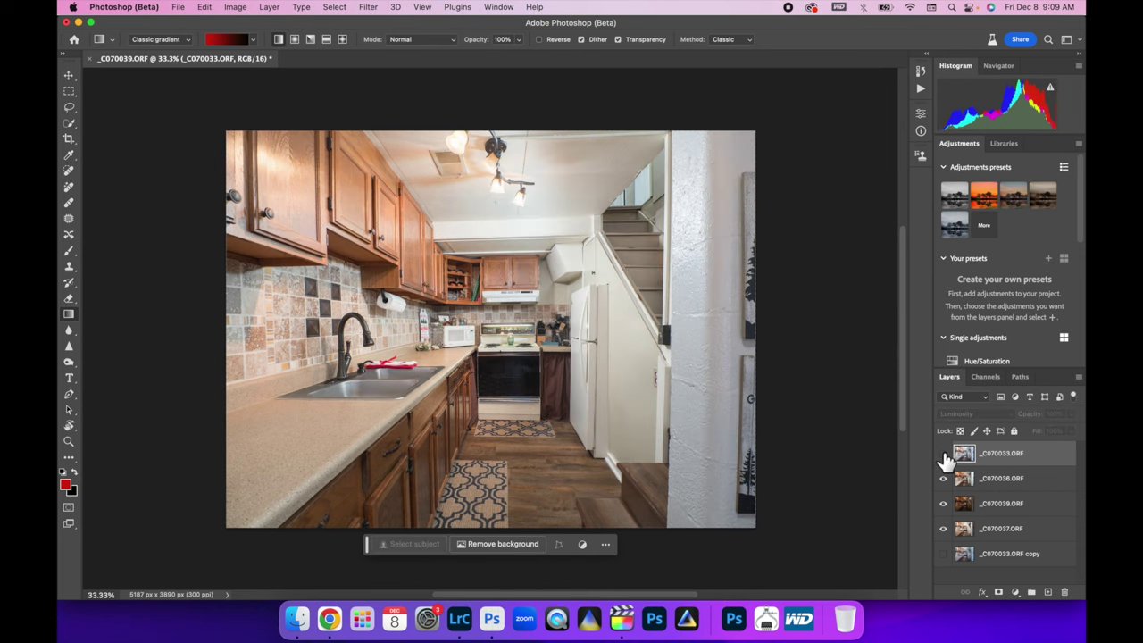
{"action": "left_click", "coordinate": [944, 455]}
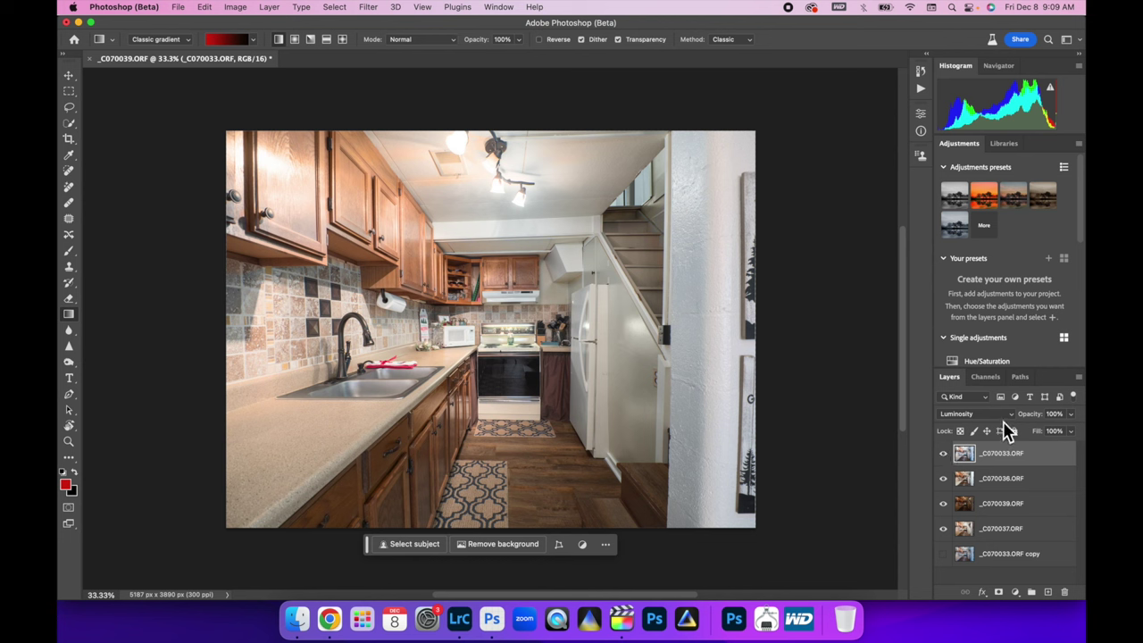
- Drop _C070033.ORF opacity to 50% and toggle it on and off to compare
{"action": "left_click", "coordinate": [1071, 414]}
{"action": "left_click", "coordinate": [1046, 431]}
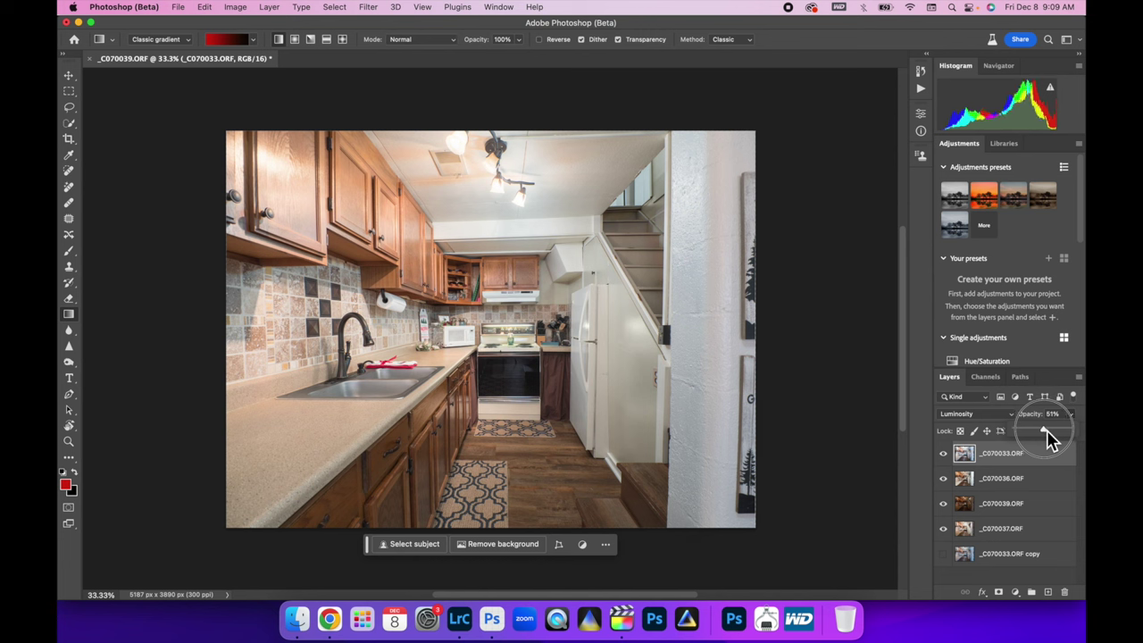
{"action": "left_click", "coordinate": [1047, 431]}
{"action": "left_click_drag", "start_coordinate": [1048, 429], "coordinate": [1085, 451]}
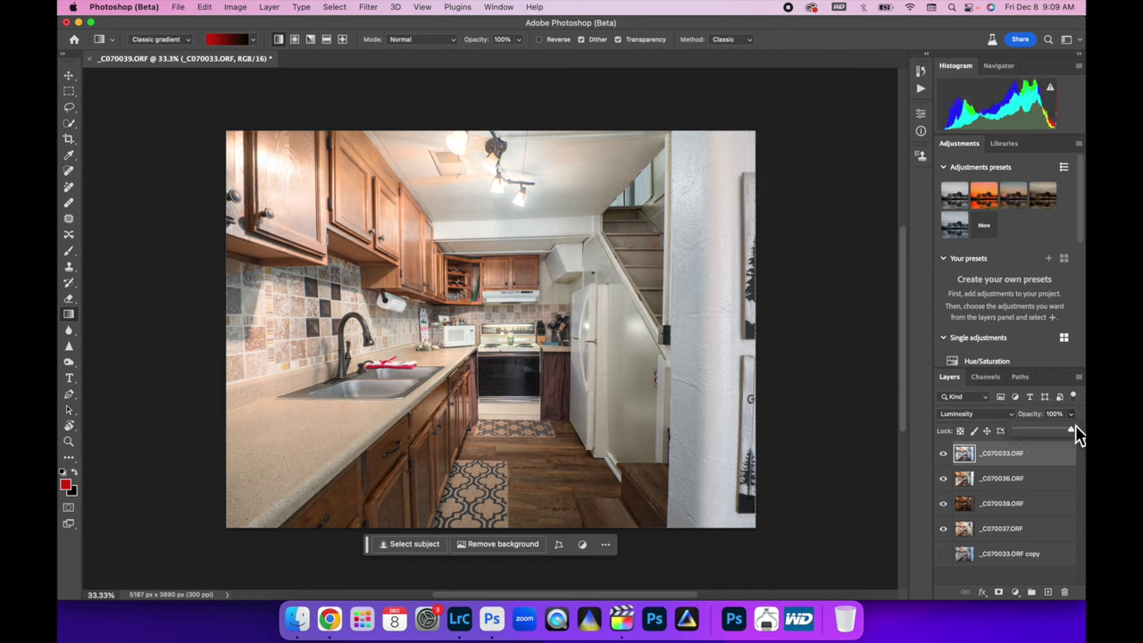
{"action": "left_click_drag", "start_coordinate": [1074, 430], "coordinate": [1046, 431]}
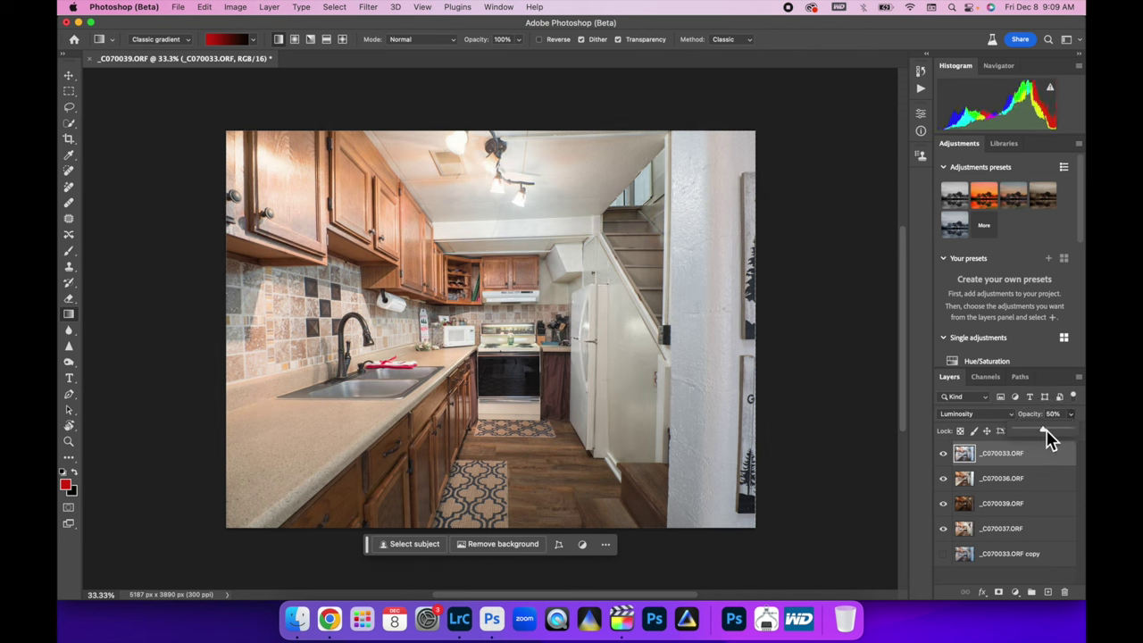
{"action": "left_click", "coordinate": [943, 454]}
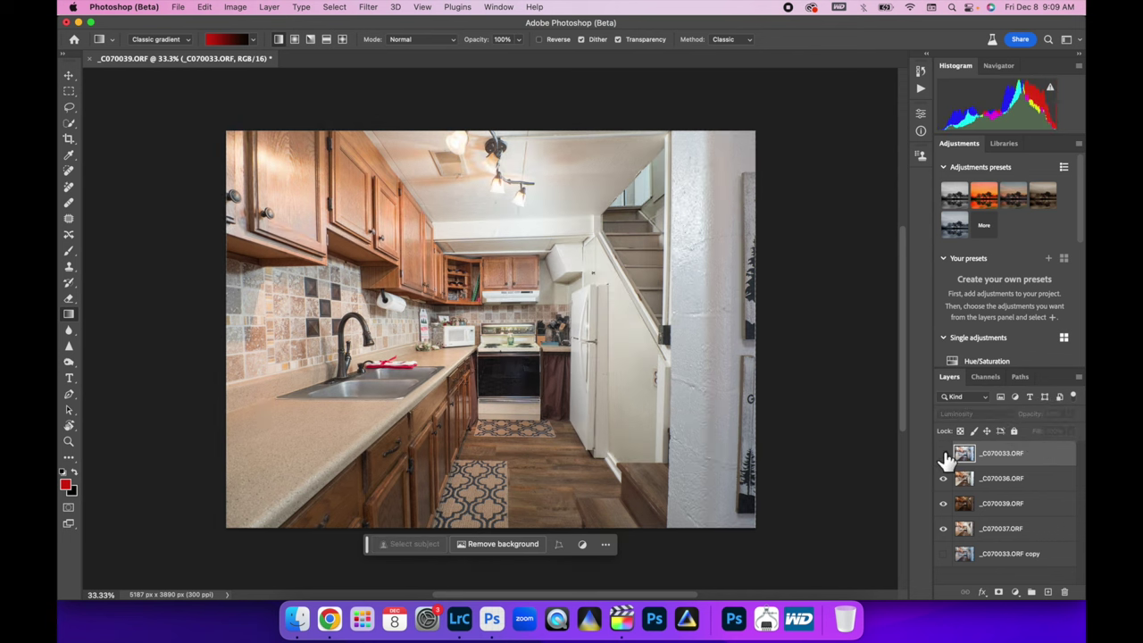
{"action": "left_click", "coordinate": [943, 454]}
{"action": "left_click", "coordinate": [943, 453]}
{"action": "left_click", "coordinate": [943, 453]}
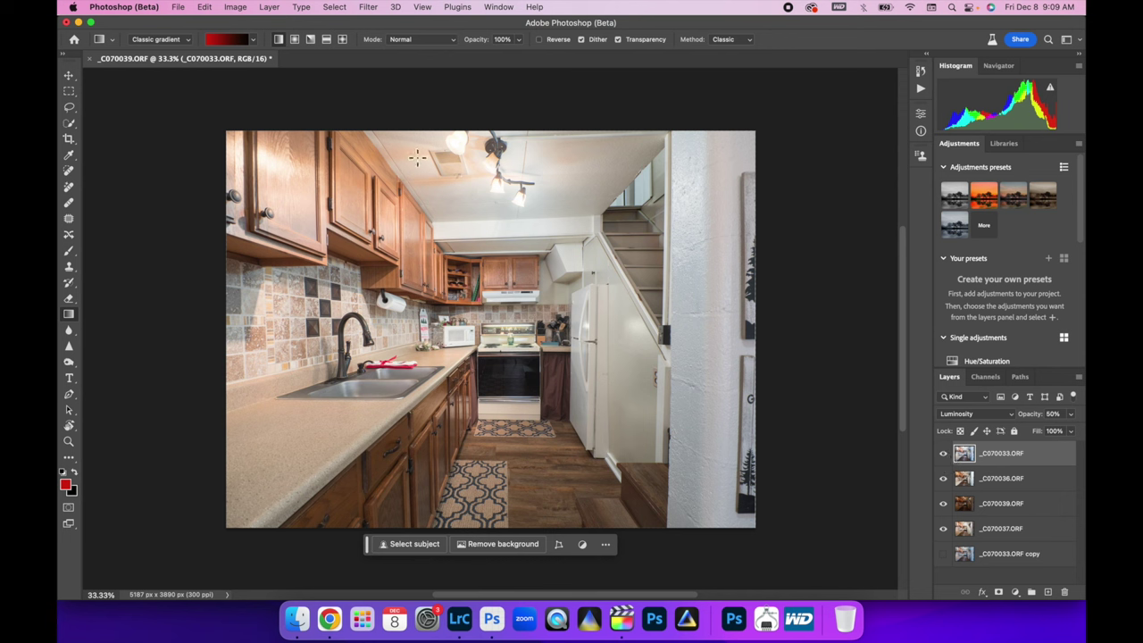
- Move the _C070033.ORF copy layer to the top, show it, and keep Normal blending
{"action": "left_click_drag", "start_coordinate": [1018, 554], "coordinate": [982, 459]}
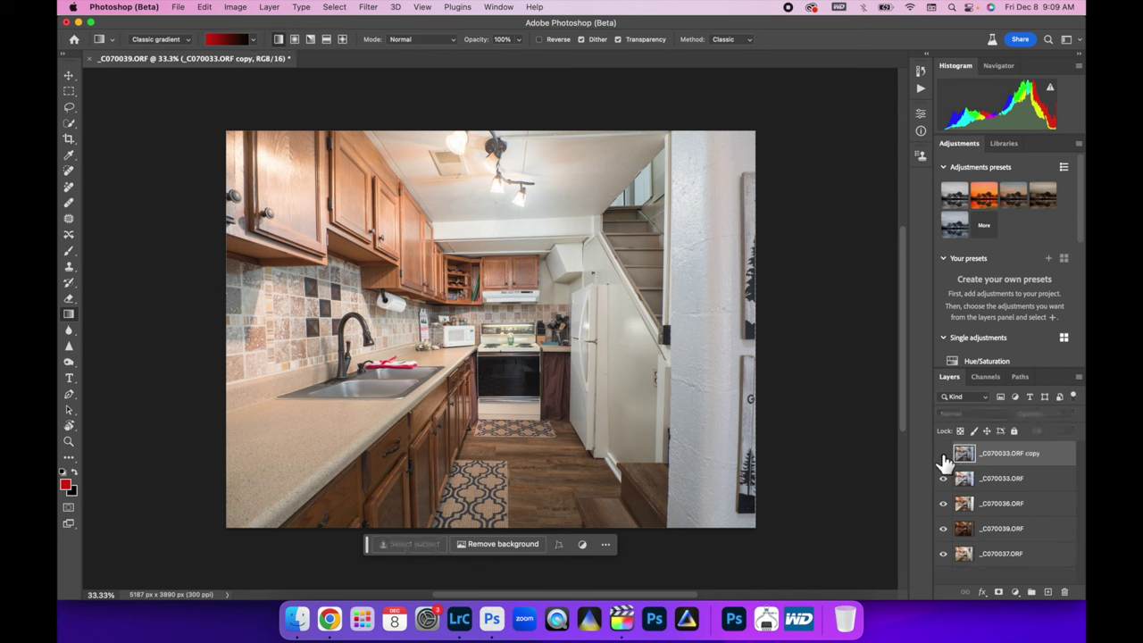
{"action": "left_click", "coordinate": [943, 454]}
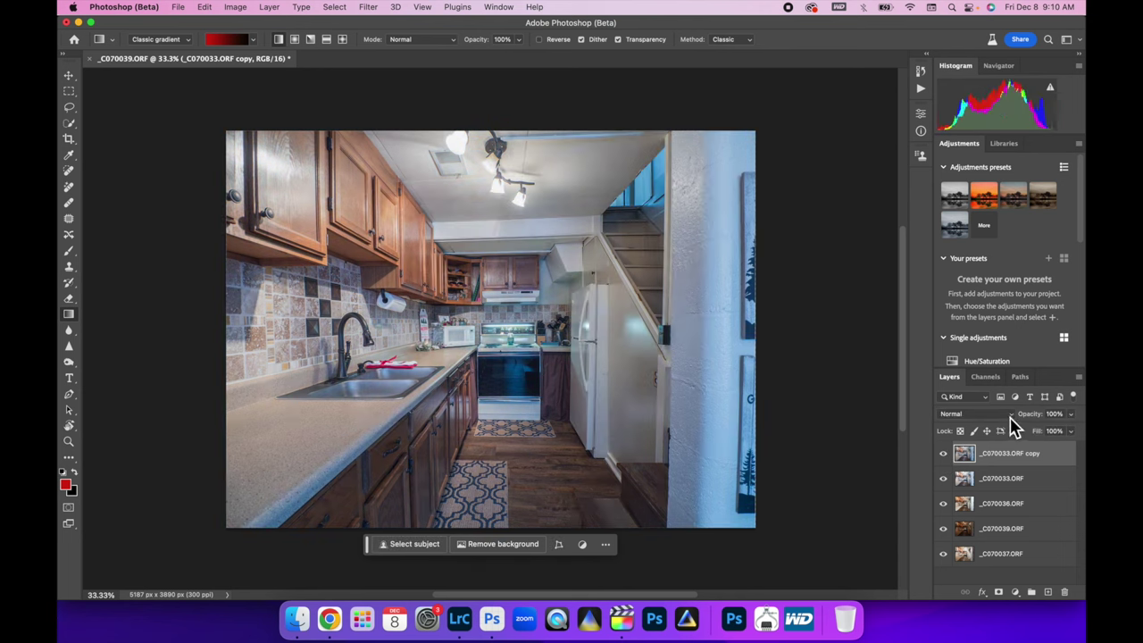
{"action": "left_click", "coordinate": [965, 414]}
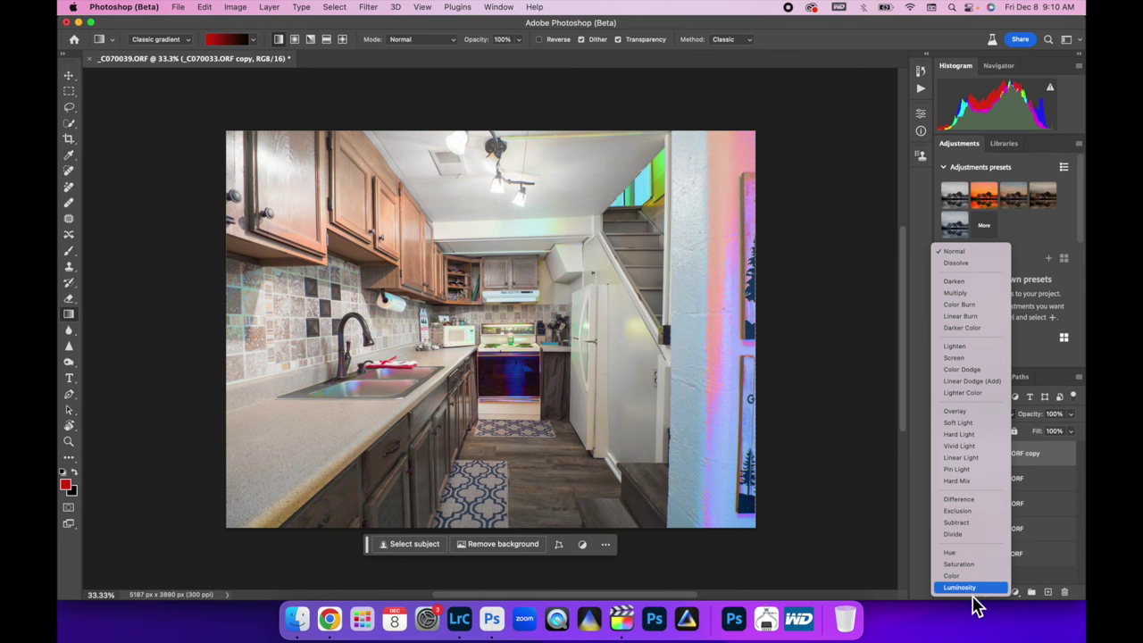
{"action": "left_click", "coordinate": [965, 254]}
- Give the copy layer a black mask and pick an enlarged Soft Round brush
{"action": "left_click", "coordinate": [998, 592]}
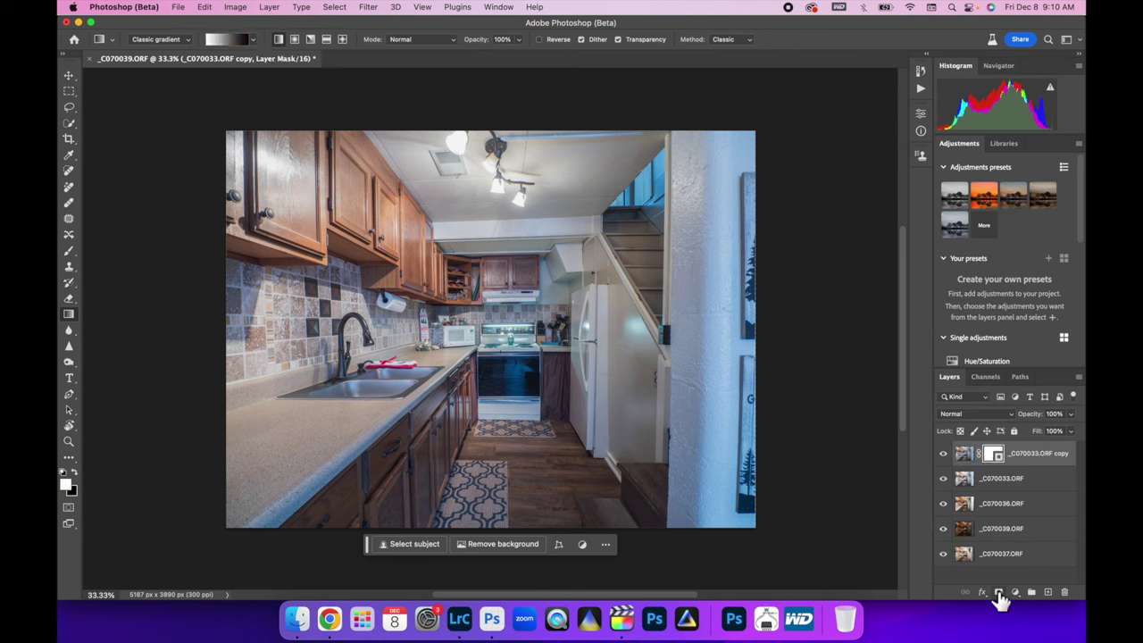
{"action": "key", "text": "super+i"}
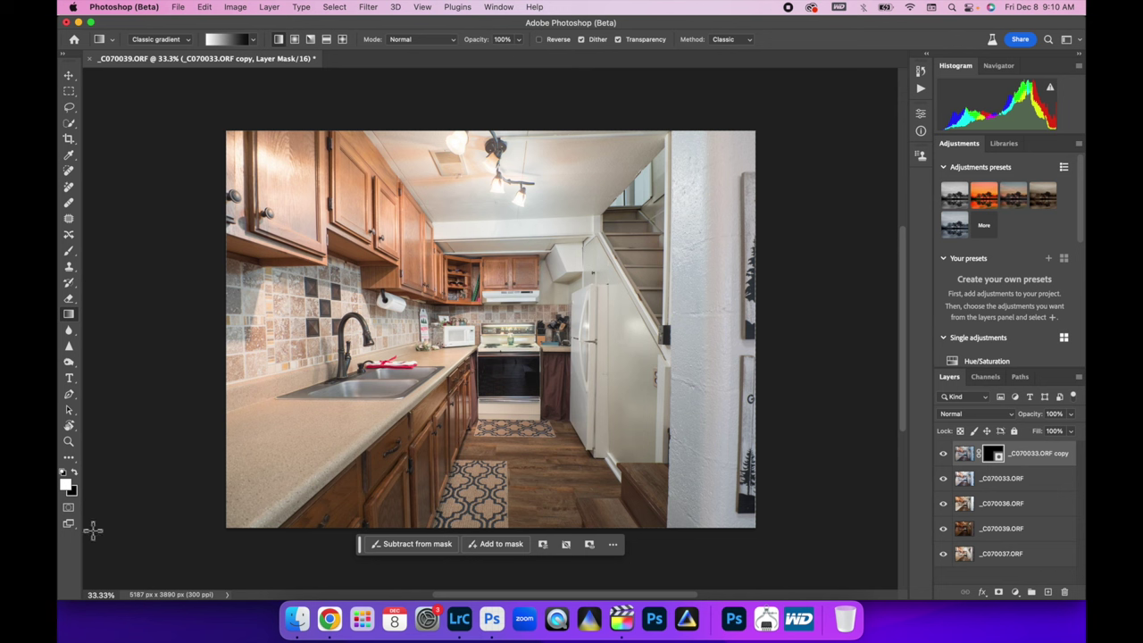
{"action": "left_click", "coordinate": [70, 252]}
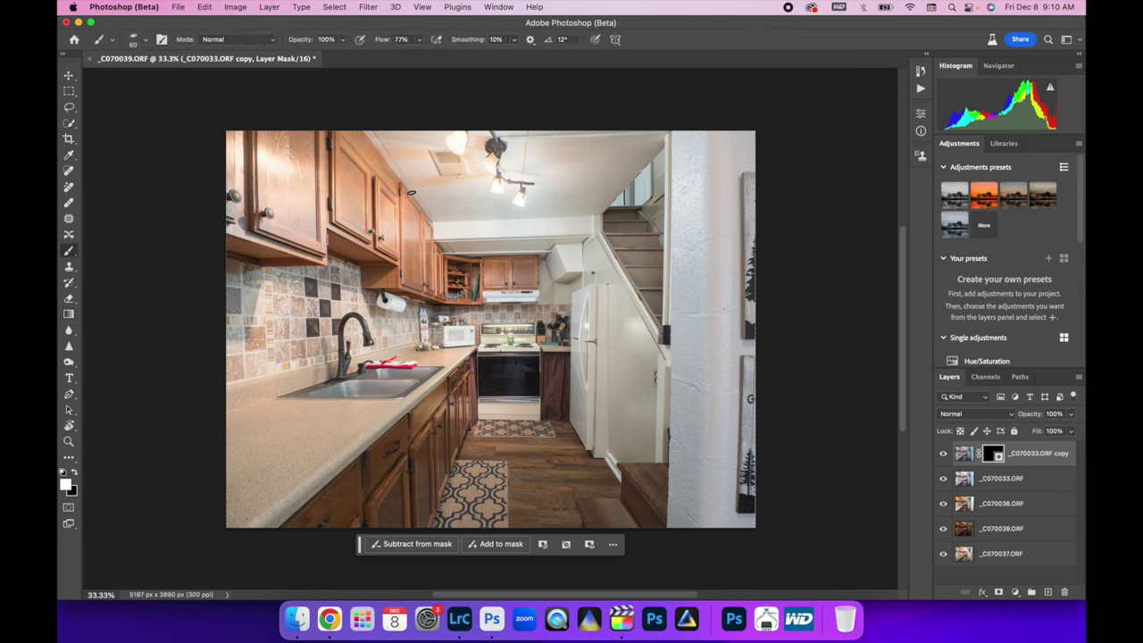
{"action": "left_click", "coordinate": [145, 40]}
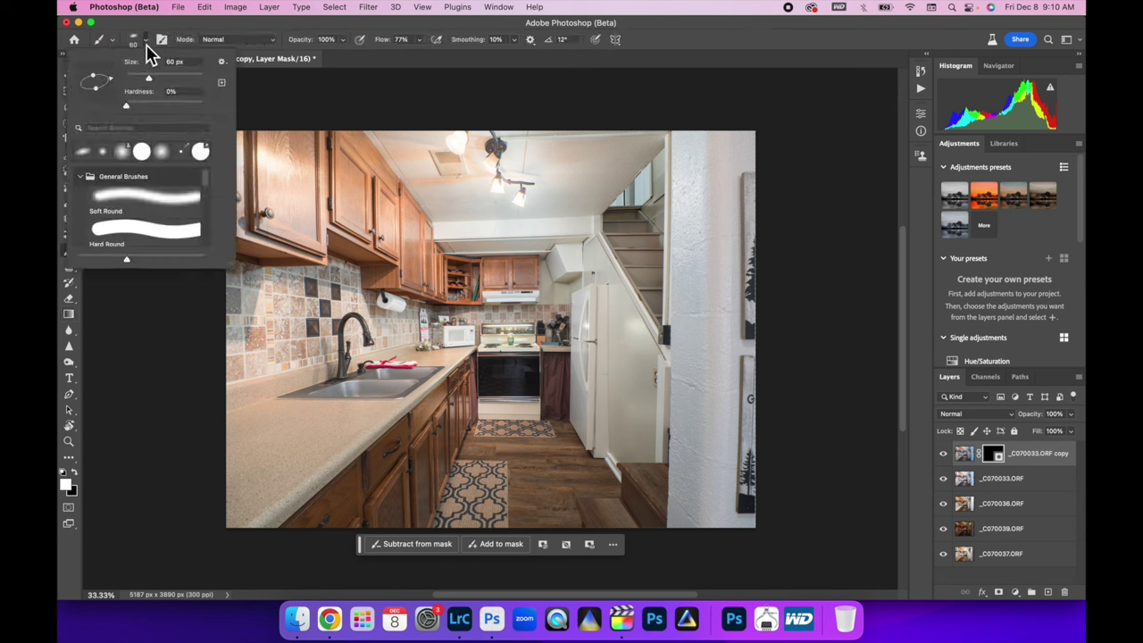
{"action": "left_click", "coordinate": [120, 156]}
{"action": "left_click", "coordinate": [120, 196]}
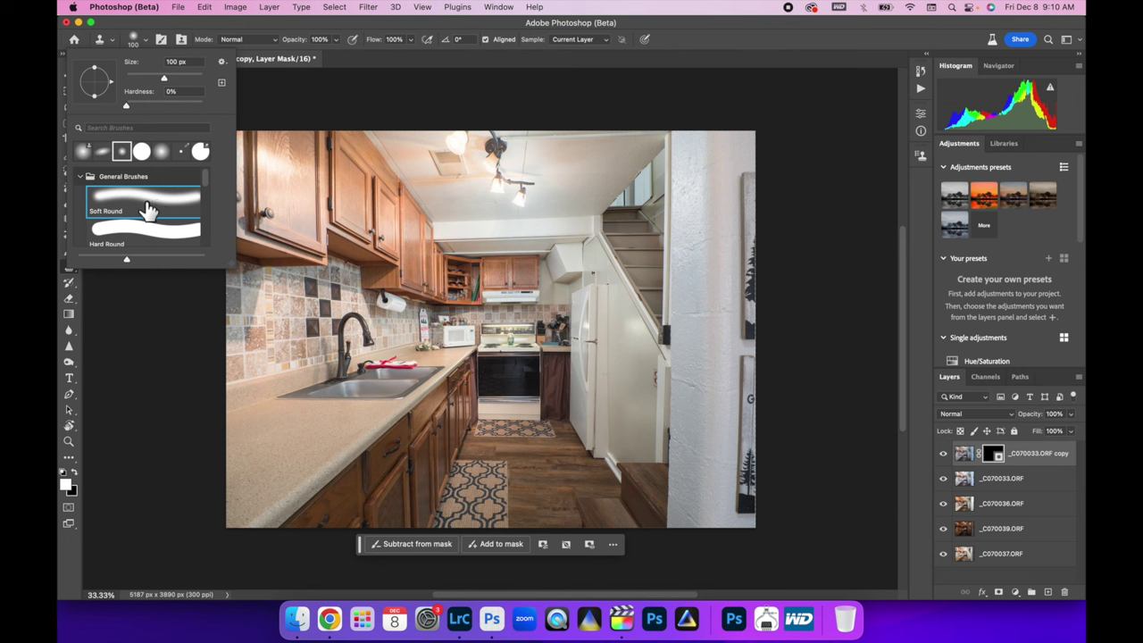
{"action": "left_click", "coordinate": [453, 274]}
{"action": "key", "text": "bracketright"}
{"action": "key", "text": "bracketright"}
{"action": "key", "text": "bracketright"}
{"action": "key", "text": "bracketright"}
{"action": "key", "text": "bracketright"}
{"action": "key", "text": "bracketright"}
{"action": "key", "text": "bracketright"}
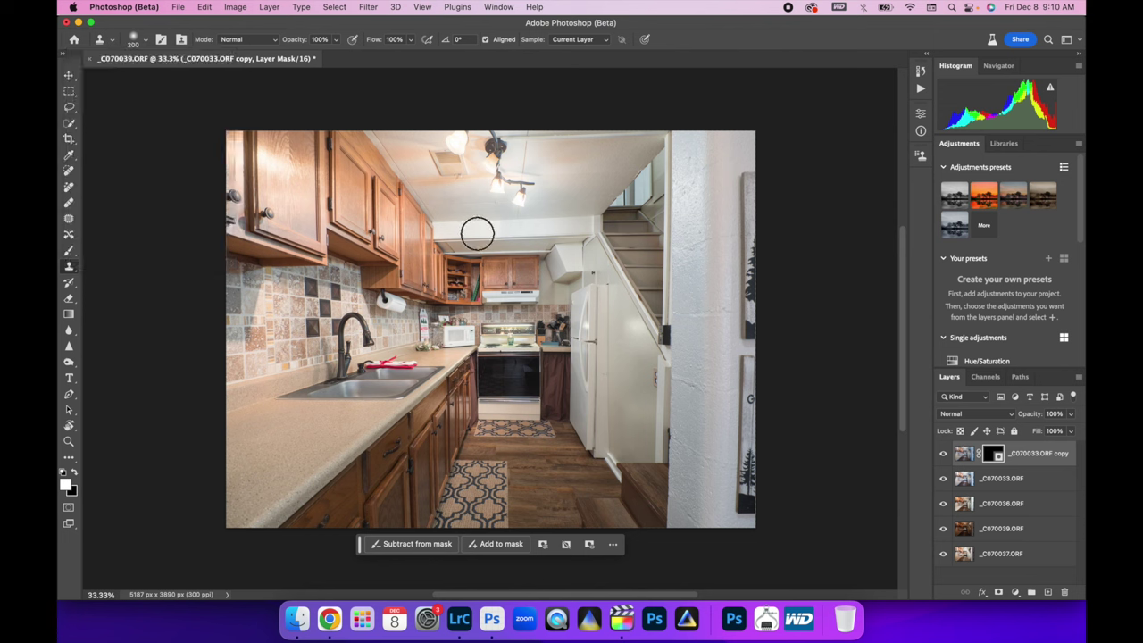
{"action": "key", "text": "bracketright"}
{"action": "key", "text": "bracketright"}
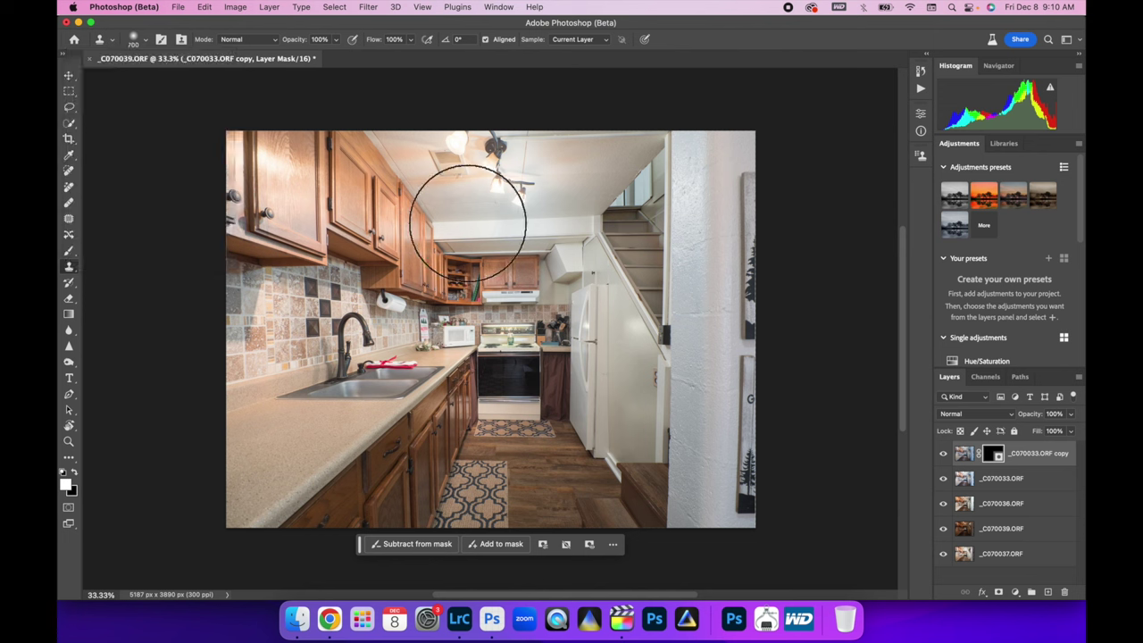
{"action": "key", "text": "b"}
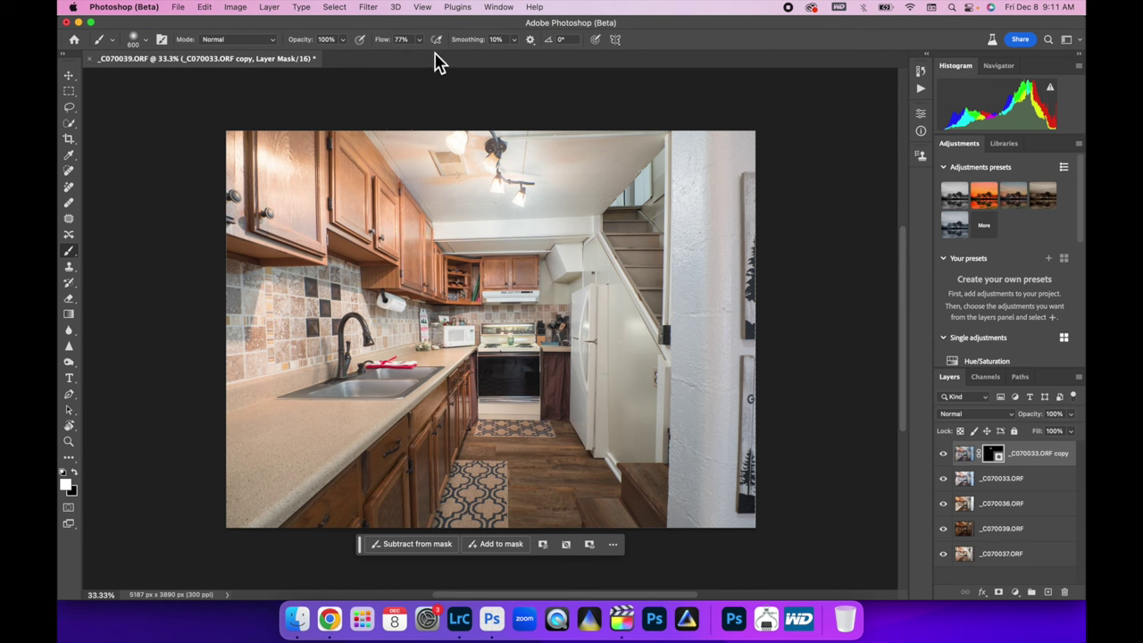
- At 5% flow, paint the flash ceiling into the mask and compare the layer on and off
{"action": "left_click", "coordinate": [419, 39]}
{"action": "left_click_drag", "start_coordinate": [422, 62], "coordinate": [381, 62]}
{"action": "mouse_move", "coordinate": [434, 179]}
{"action": "left_mouse_down"}
{"action": "mouse_move", "coordinate": [467, 175]}
{"action": "mouse_move", "coordinate": [422, 176]}
{"action": "mouse_move", "coordinate": [469, 180]}
{"action": "mouse_move", "coordinate": [467, 199]}
{"action": "mouse_move", "coordinate": [484, 148]}
{"action": "mouse_move", "coordinate": [474, 179]}
{"action": "mouse_move", "coordinate": [493, 182]}
{"action": "mouse_move", "coordinate": [393, 150]}
{"action": "mouse_move", "coordinate": [412, 169]}
{"action": "mouse_move", "coordinate": [400, 124]}
{"action": "mouse_move", "coordinate": [472, 176]}
{"action": "mouse_move", "coordinate": [497, 125]}
{"action": "mouse_move", "coordinate": [455, 210]}
{"action": "mouse_move", "coordinate": [541, 202]}
{"action": "mouse_move", "coordinate": [561, 186]}
{"action": "mouse_move", "coordinate": [559, 129]}
{"action": "mouse_move", "coordinate": [570, 184]}
{"action": "mouse_move", "coordinate": [576, 131]}
{"action": "mouse_move", "coordinate": [561, 169]}
{"action": "mouse_move", "coordinate": [593, 129]}
{"action": "mouse_move", "coordinate": [586, 175]}
{"action": "mouse_move", "coordinate": [627, 132]}
{"action": "mouse_move", "coordinate": [605, 179]}
{"action": "mouse_move", "coordinate": [676, 130]}
{"action": "mouse_move", "coordinate": [576, 192]}
{"action": "mouse_move", "coordinate": [623, 185]}
{"action": "left_mouse_up"}
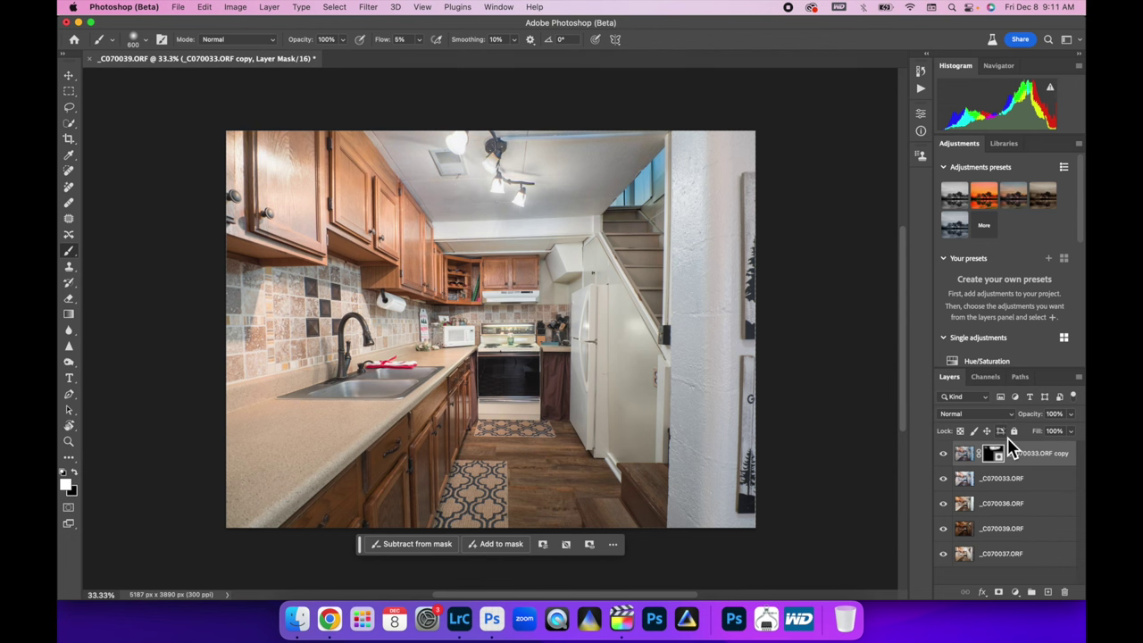
{"action": "left_click", "coordinate": [943, 454]}
{"action": "left_click", "coordinate": [943, 453]}
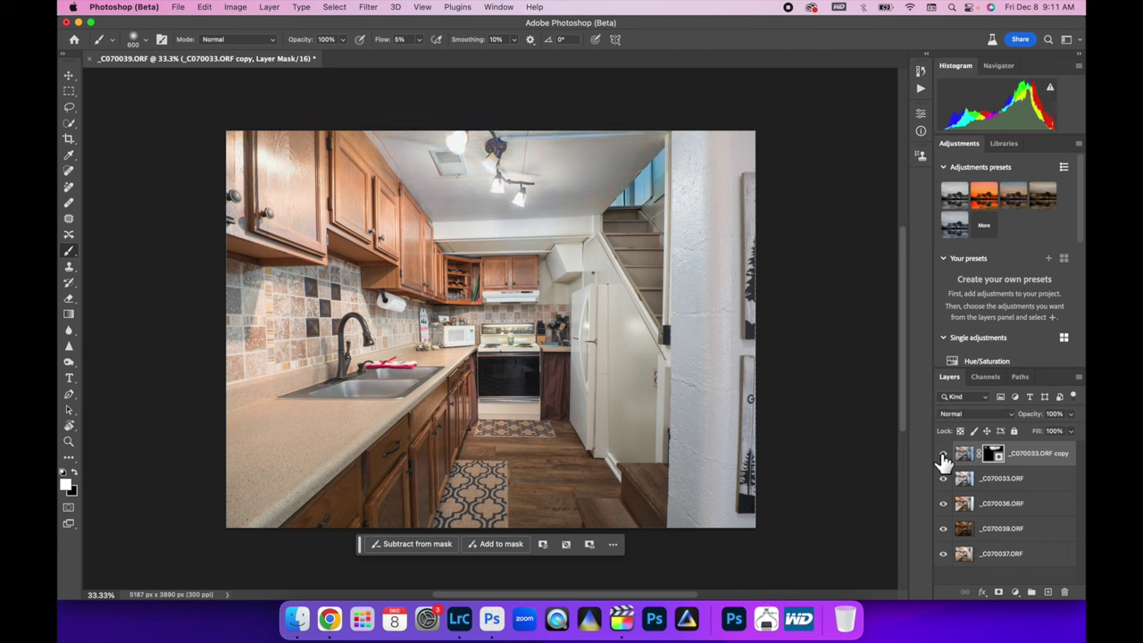
{"action": "left_click", "coordinate": [943, 456]}
{"action": "left_click", "coordinate": [943, 456]}
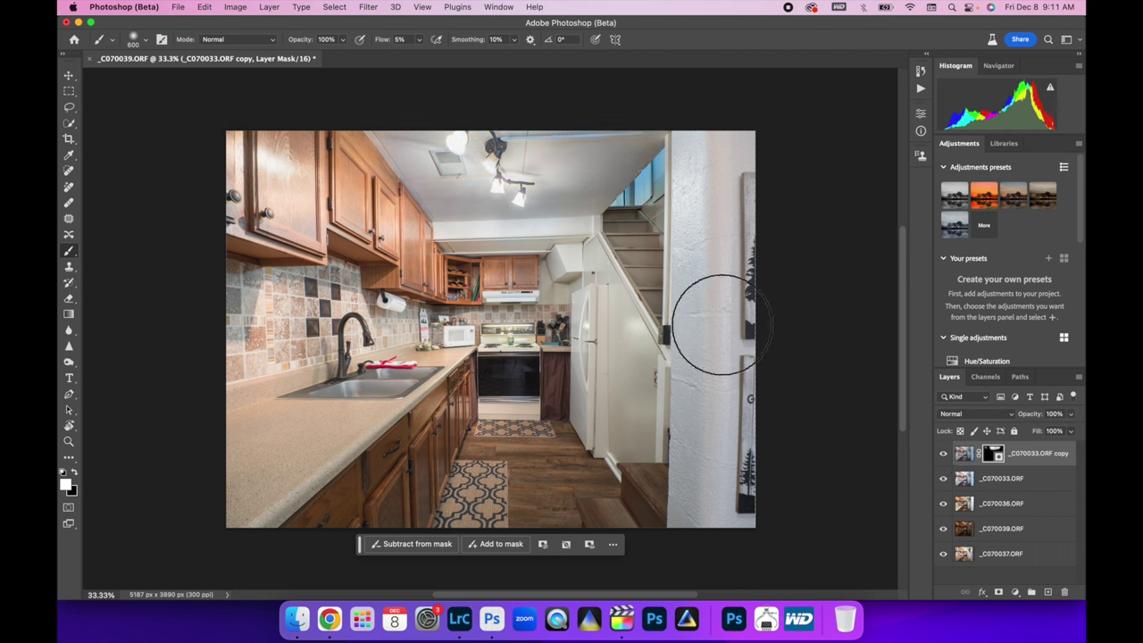
{"action": "left_click", "coordinate": [964, 456]}
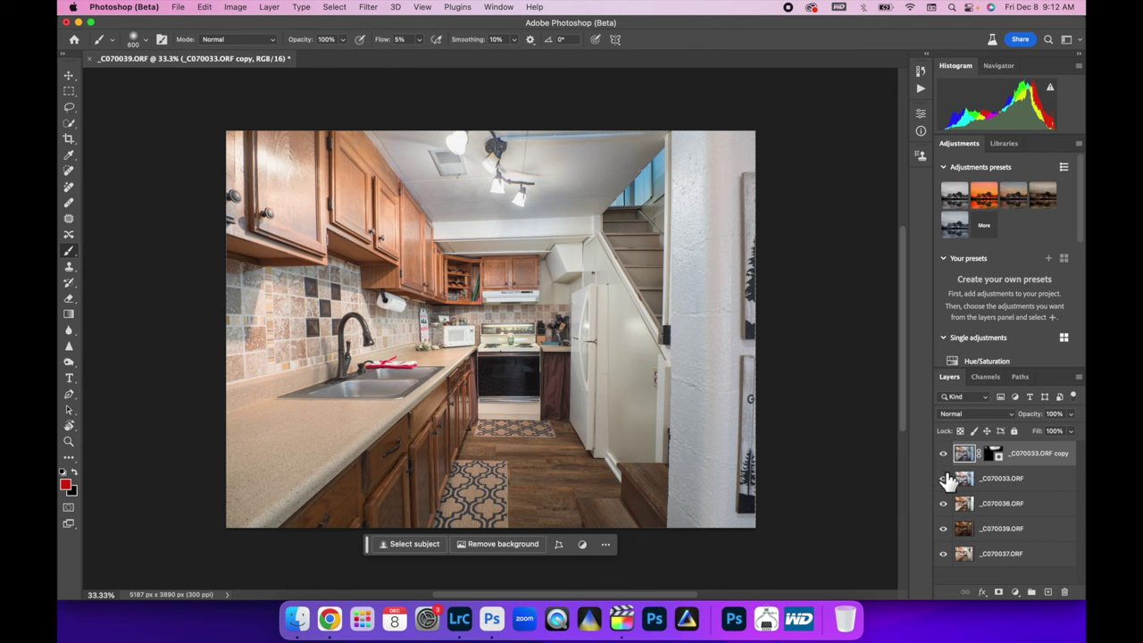
- Stamp all visible layers into a new Layer 1 and dismiss the Preferences dialog that appeared
{"action": "right_click", "coordinate": [1021, 536]}
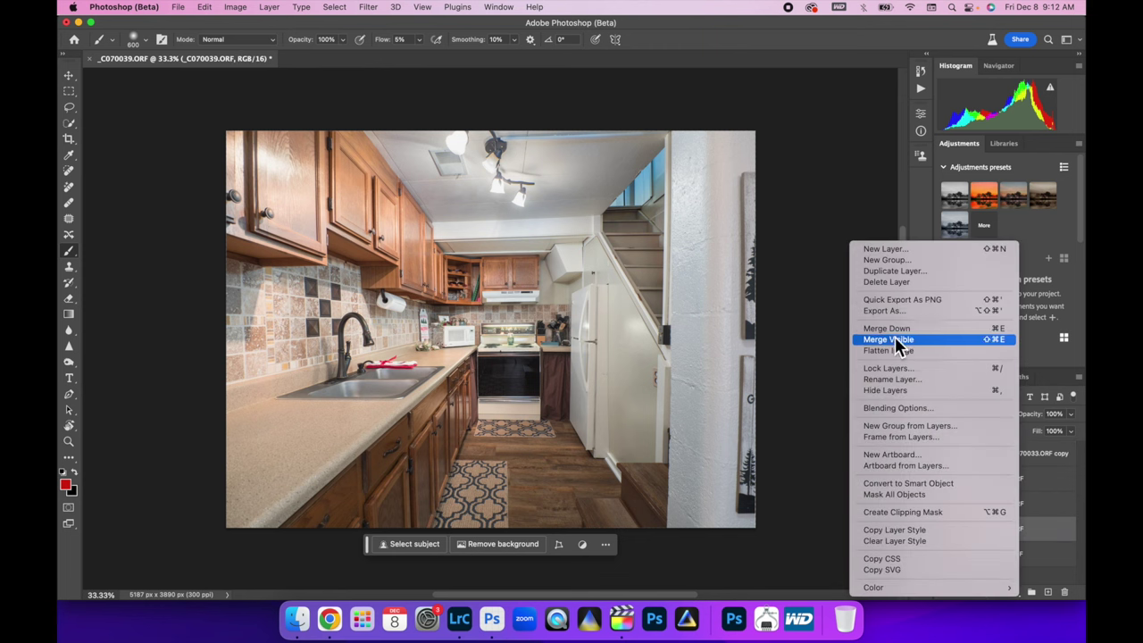
{"action": "key", "text": "Escape"}
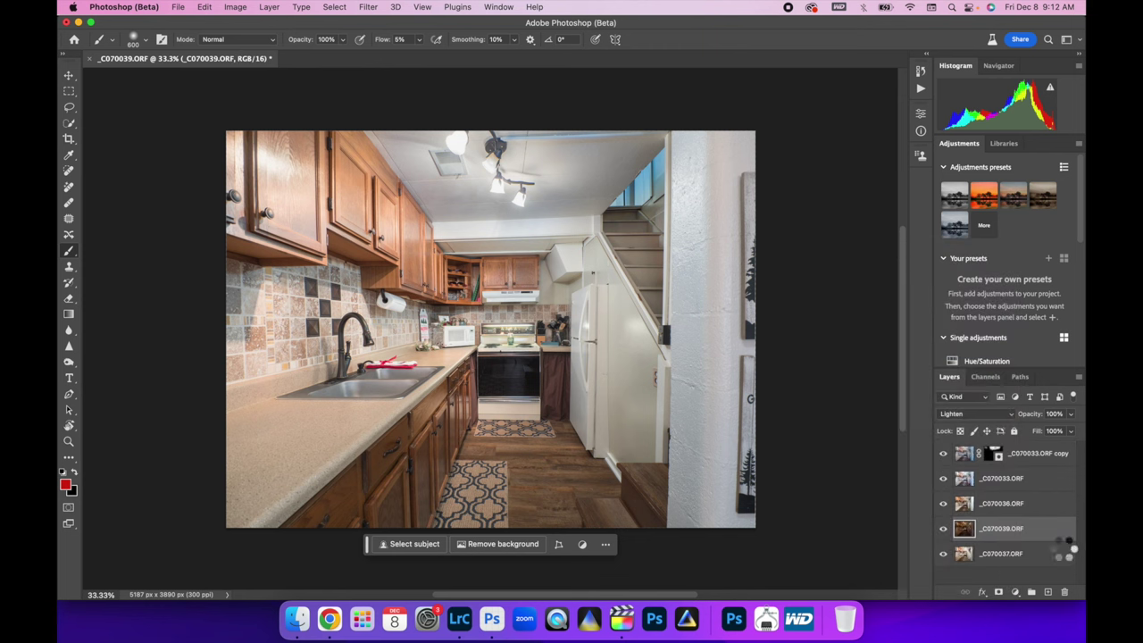
{"action": "key", "text": "super+j"}
{"action": "key", "text": "i"}
{"action": "key", "text": "super+k"}
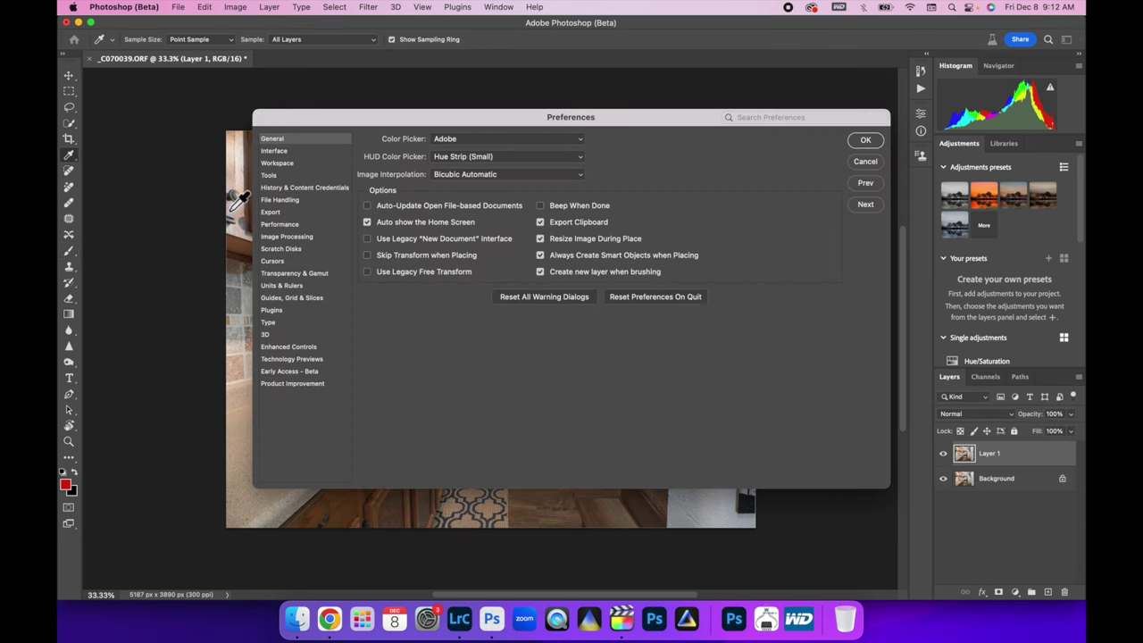
{"action": "left_click", "coordinate": [865, 161]}
{"action": "key", "text": "b"}
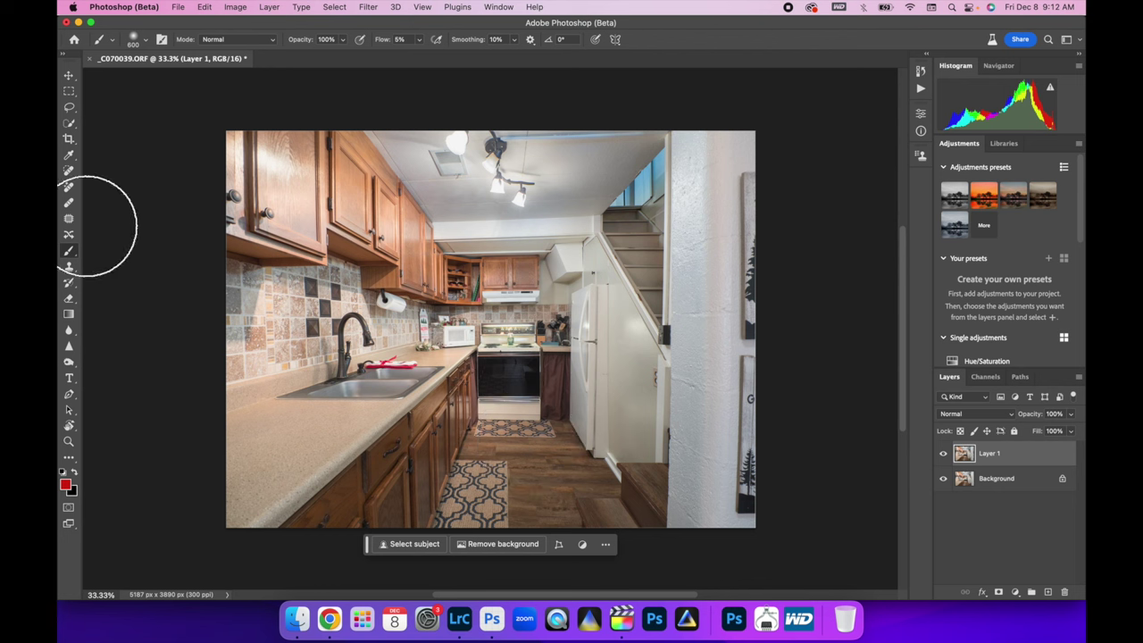
{"action": "left_click_drag", "start_coordinate": [72, 365], "coordinate": [99, 366]}
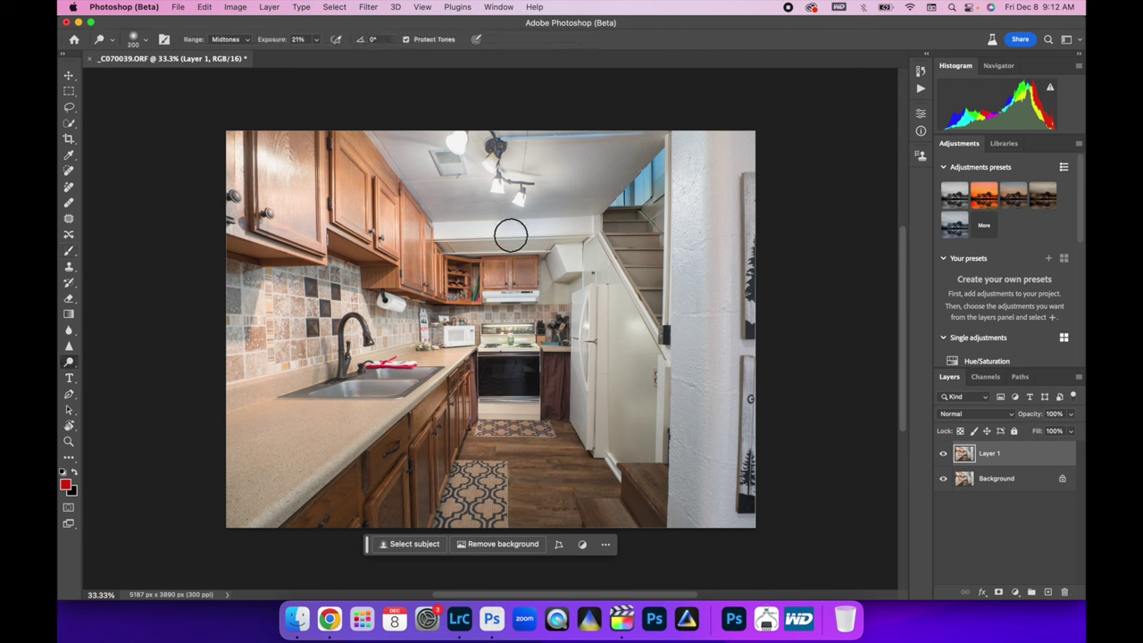
- Dodge the ceiling with a size-600 brush at 9% exposure and set Layer 1 to 59% opacity
{"action": "key", "text": "bracketright"}
{"action": "key", "text": "bracketright"}
{"action": "key", "text": "bracketright"}
{"action": "key", "text": "bracketright"}
{"action": "key", "text": "bracketright"}
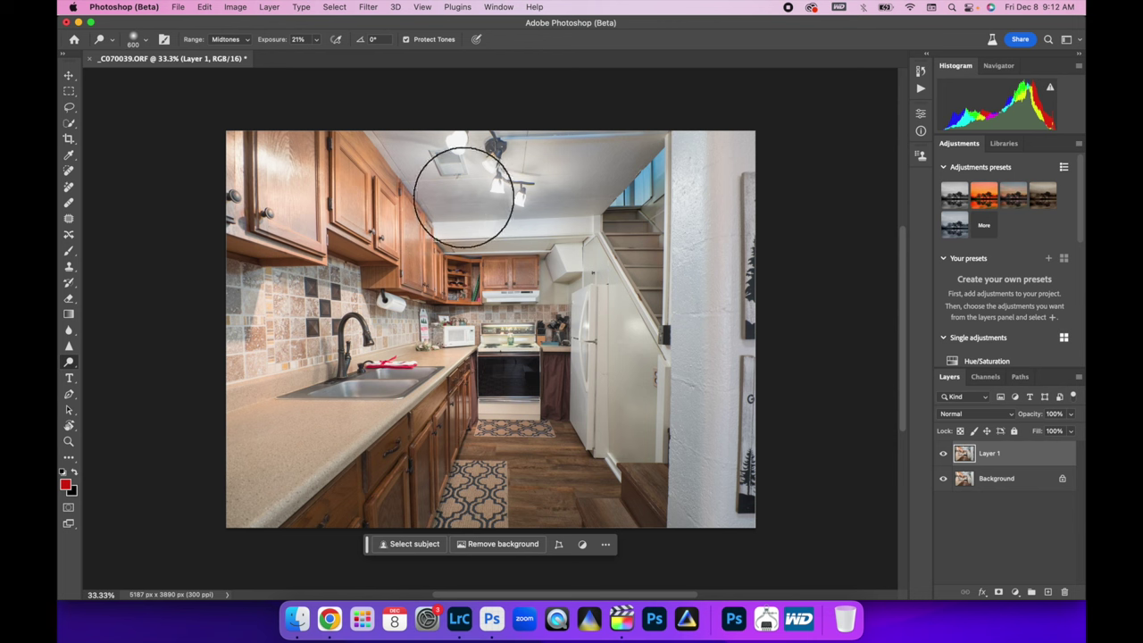
{"action": "left_click", "coordinate": [317, 43]}
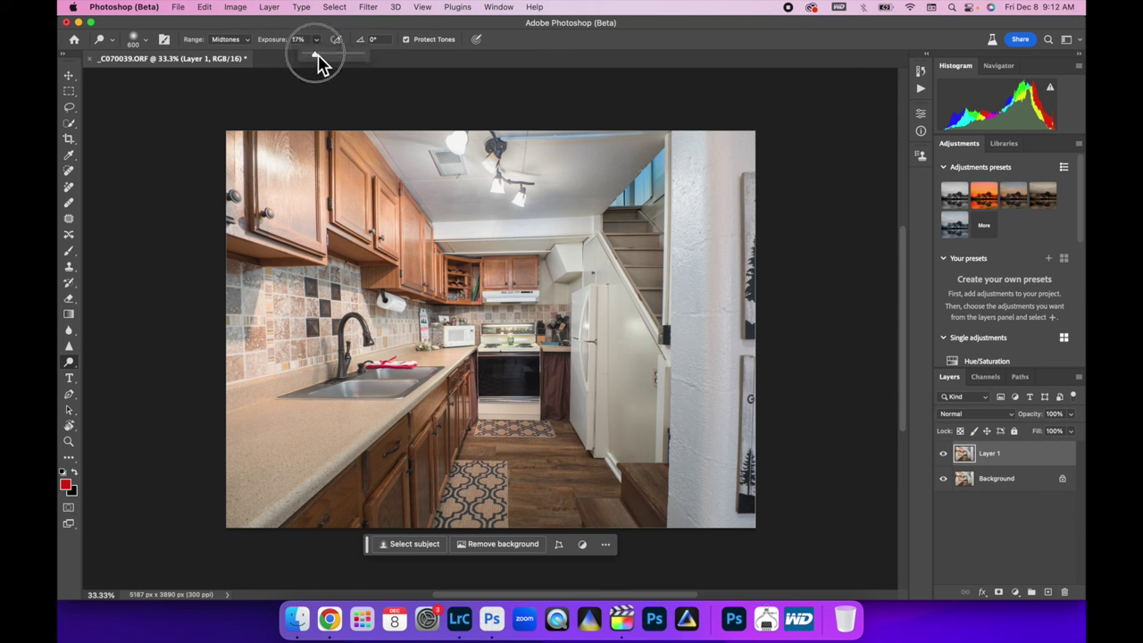
{"action": "left_click_drag", "start_coordinate": [318, 56], "coordinate": [310, 55]}
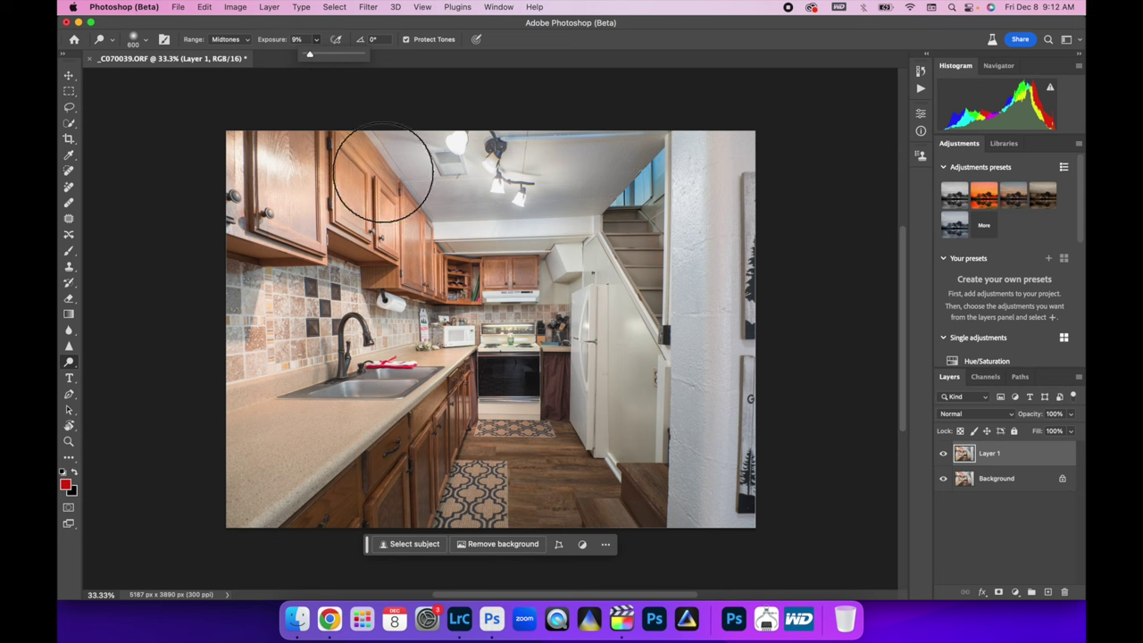
{"action": "left_click", "coordinate": [437, 185]}
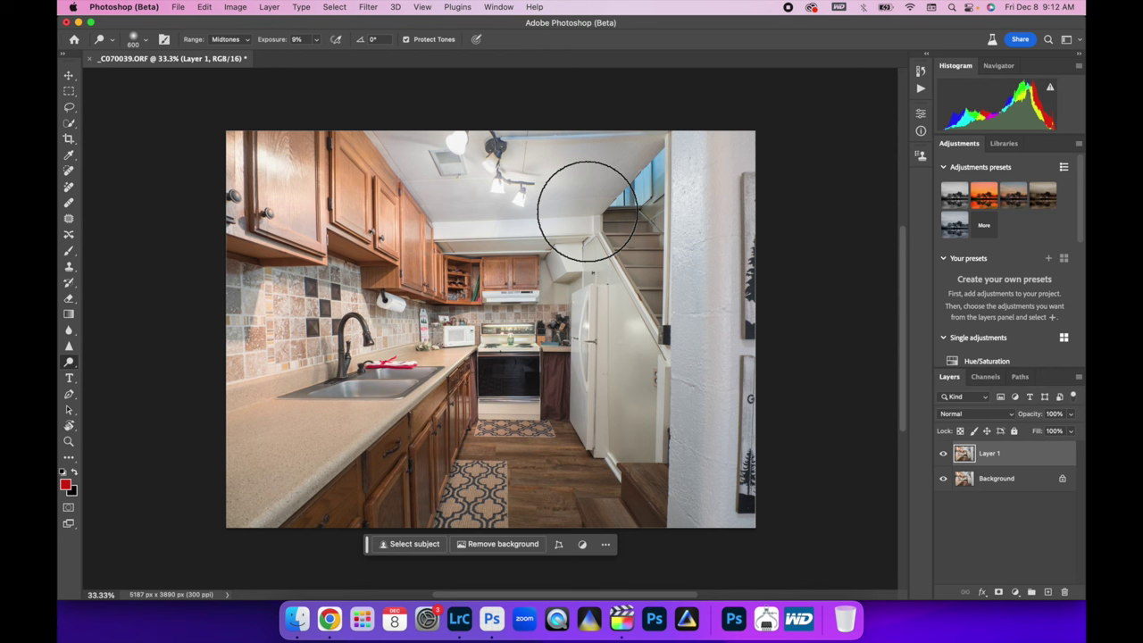
{"action": "left_click", "coordinate": [943, 454]}
{"action": "left_click", "coordinate": [943, 454]}
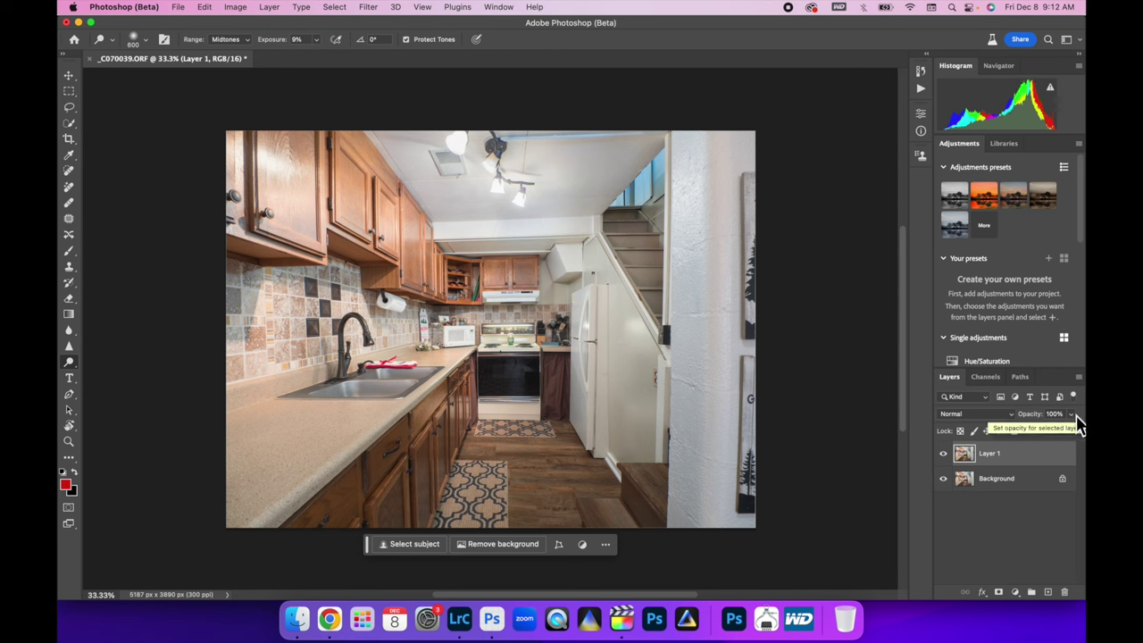
{"action": "left_click_drag", "start_coordinate": [1071, 415], "coordinate": [1054, 438]}
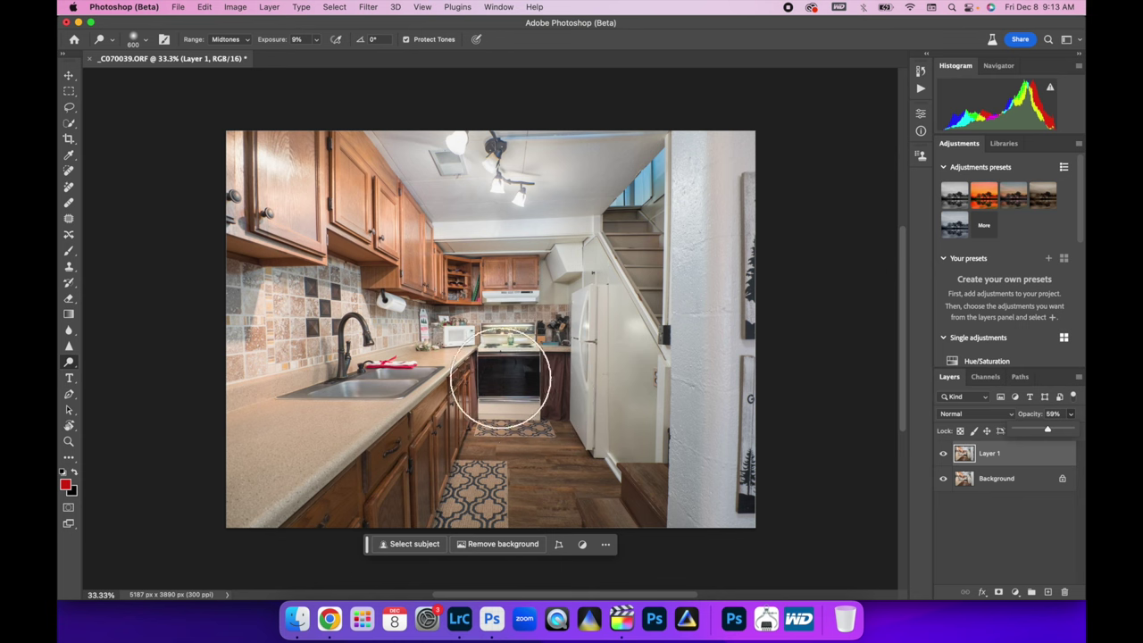
- Flatten the image into a single layer and save it
{"action": "right_click", "coordinate": [1020, 479]}
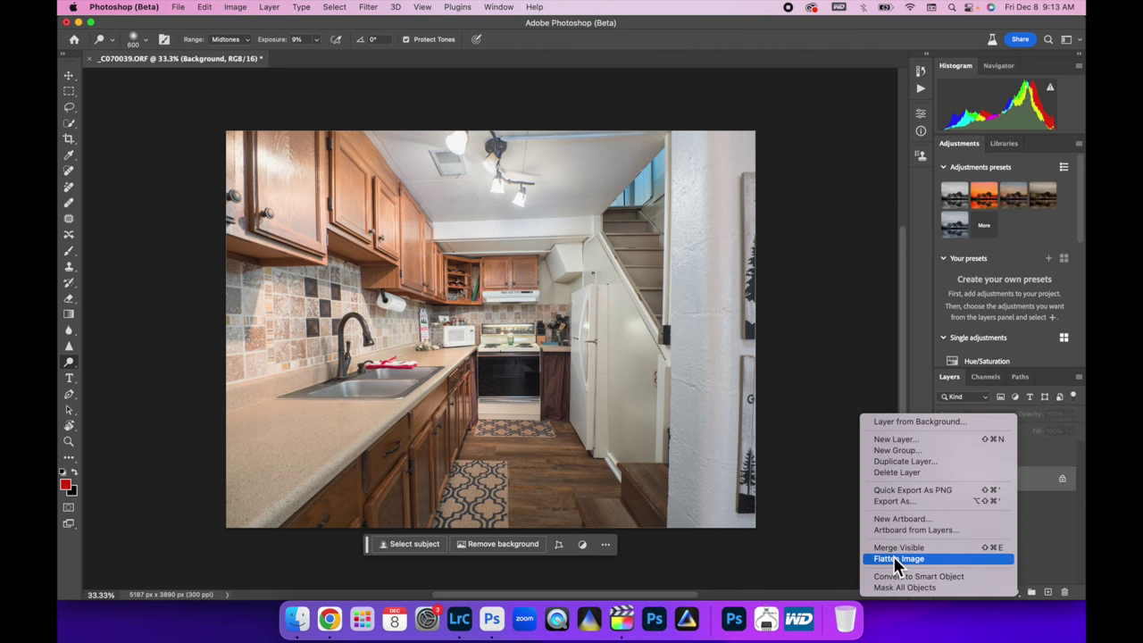
{"action": "left_click", "coordinate": [899, 558]}
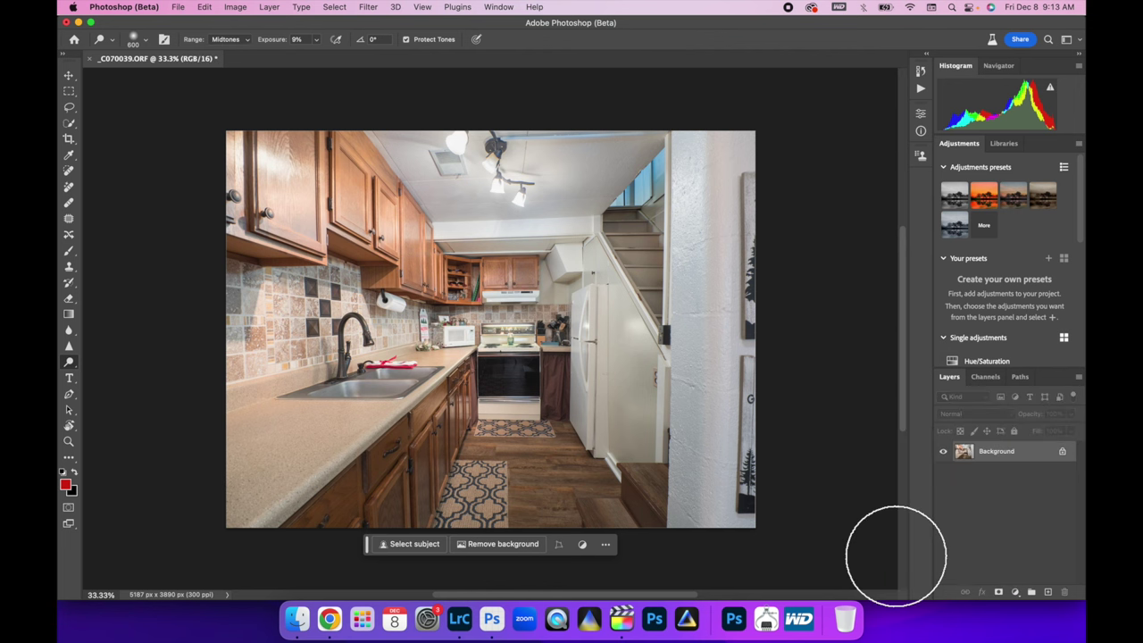
{"action": "key", "text": "super+s"}
- Back in Lightroom, give _C070033-Edit-2.tif the INterior FINAL BUMP 2 preset, with Shadows +37 and Blacks -53
{"action": "key", "text": "super+Tab"}
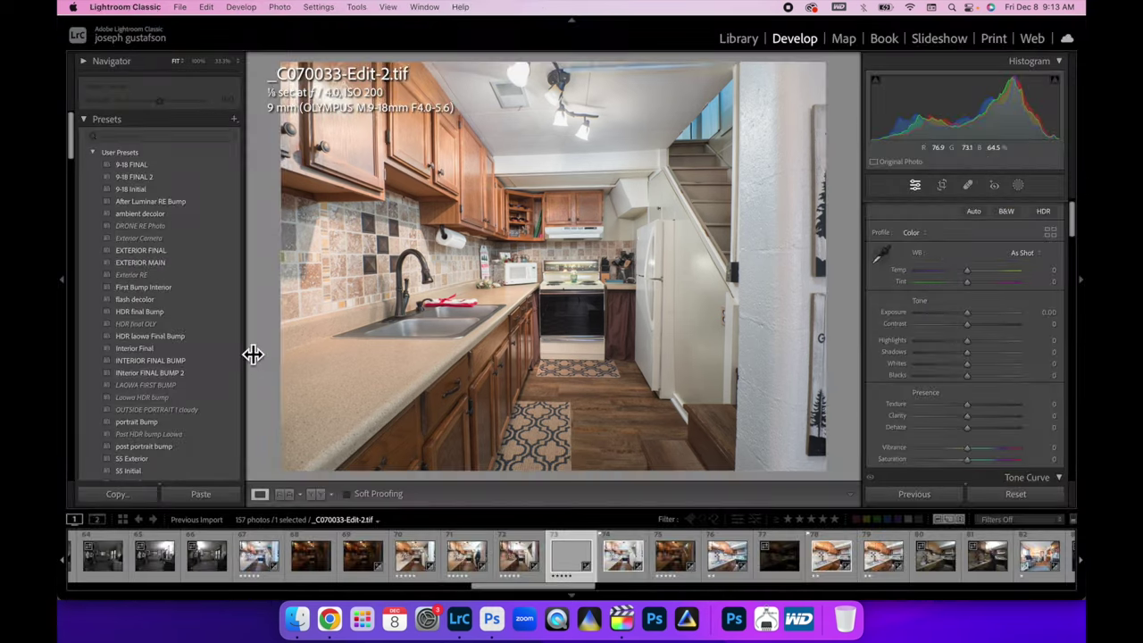
{"action": "left_click", "coordinate": [161, 376]}
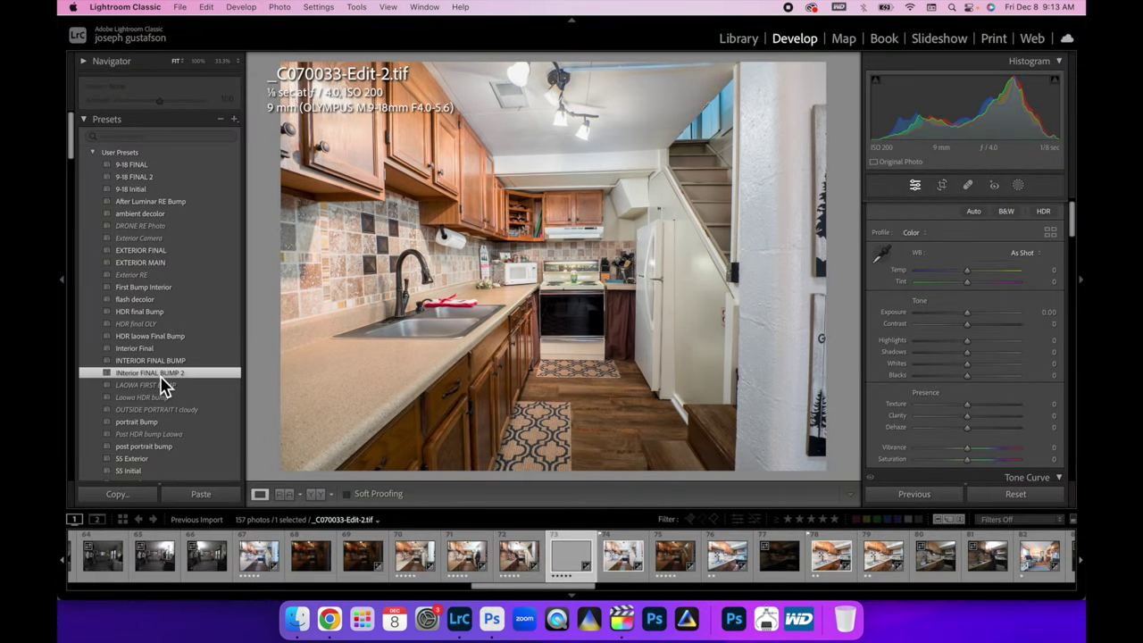
{"action": "left_click", "coordinate": [935, 379]}
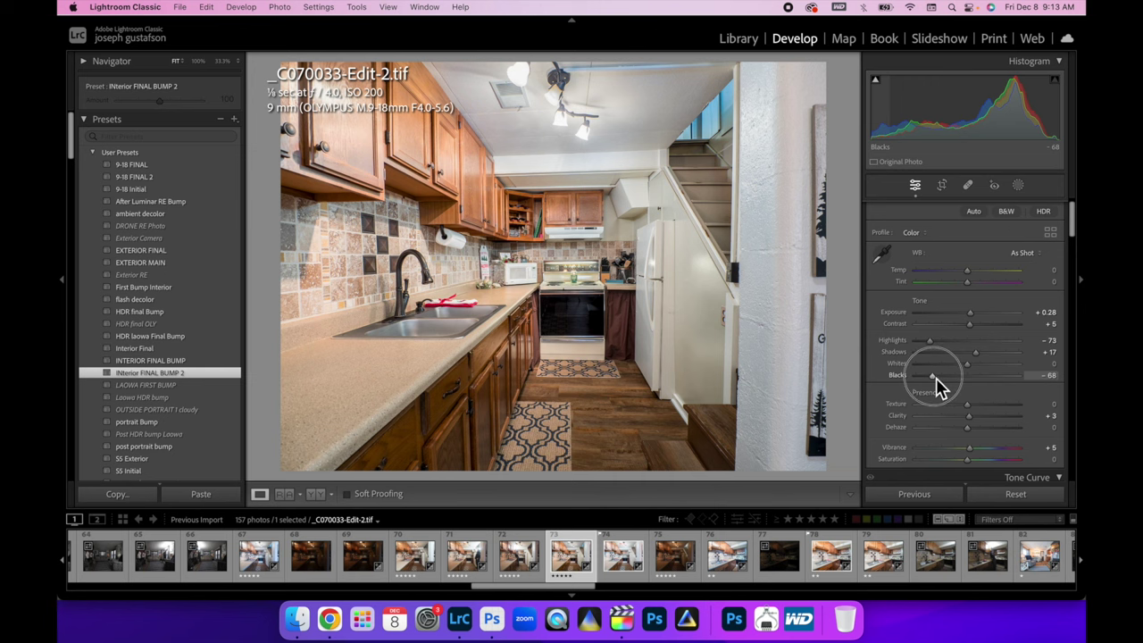
{"action": "left_click_drag", "start_coordinate": [936, 378], "coordinate": [987, 352]}
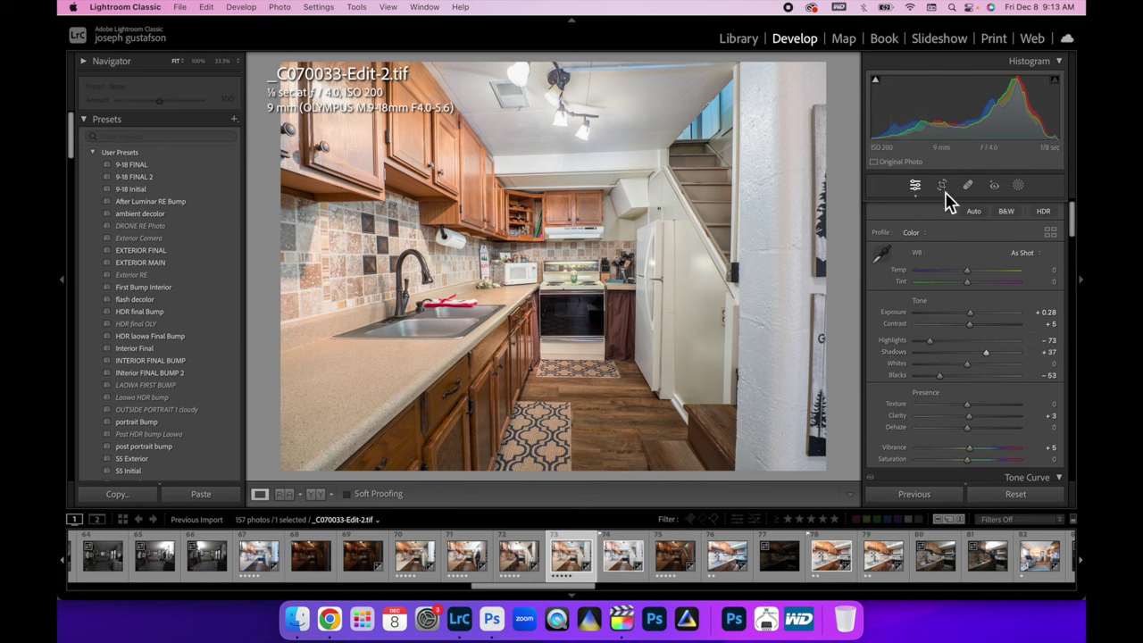
{"action": "left_click", "coordinate": [575, 313]}
- At 100% on the stove, spot-heal the two tripod reflection patches on the oven door glass
{"action": "left_click", "coordinate": [643, 332]}
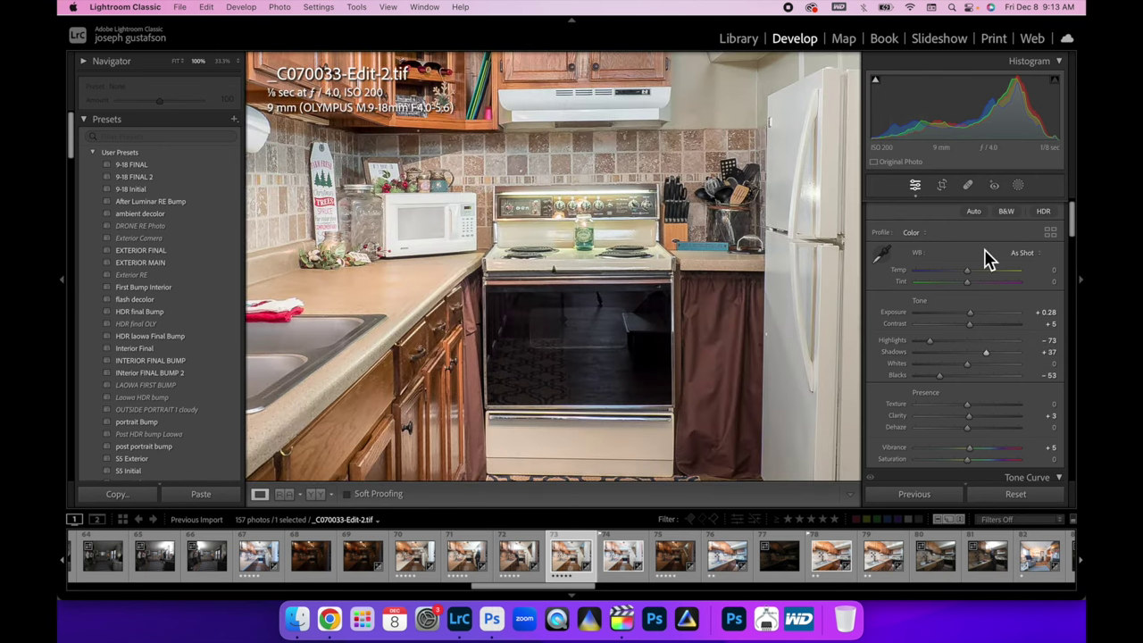
{"action": "left_click", "coordinate": [969, 188]}
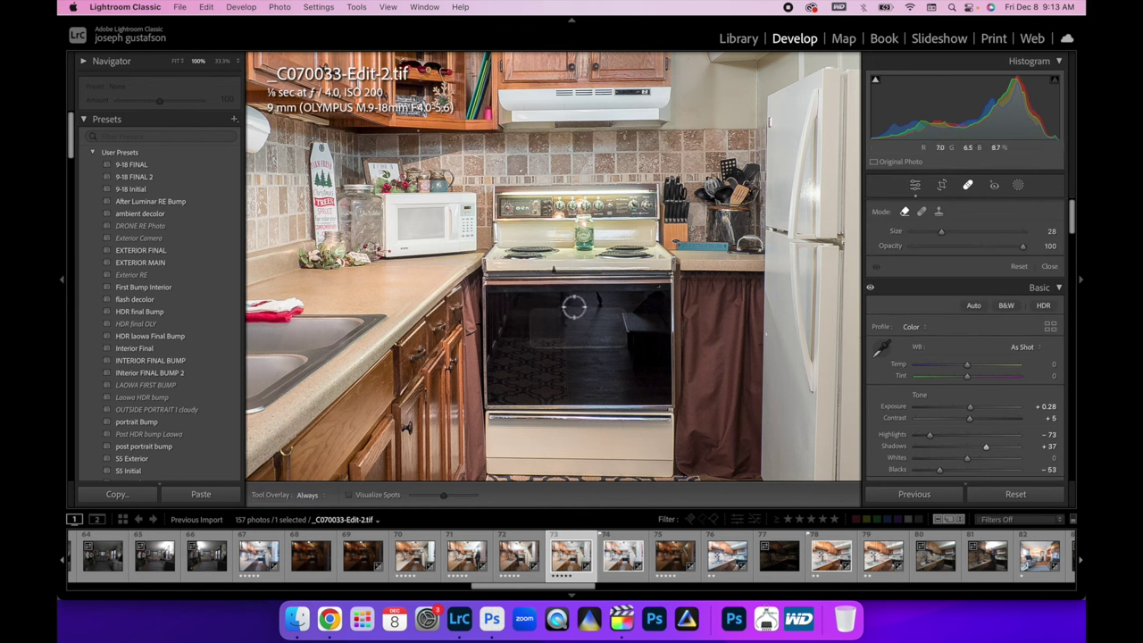
{"action": "left_click_drag", "start_coordinate": [572, 304], "coordinate": [568, 342]}
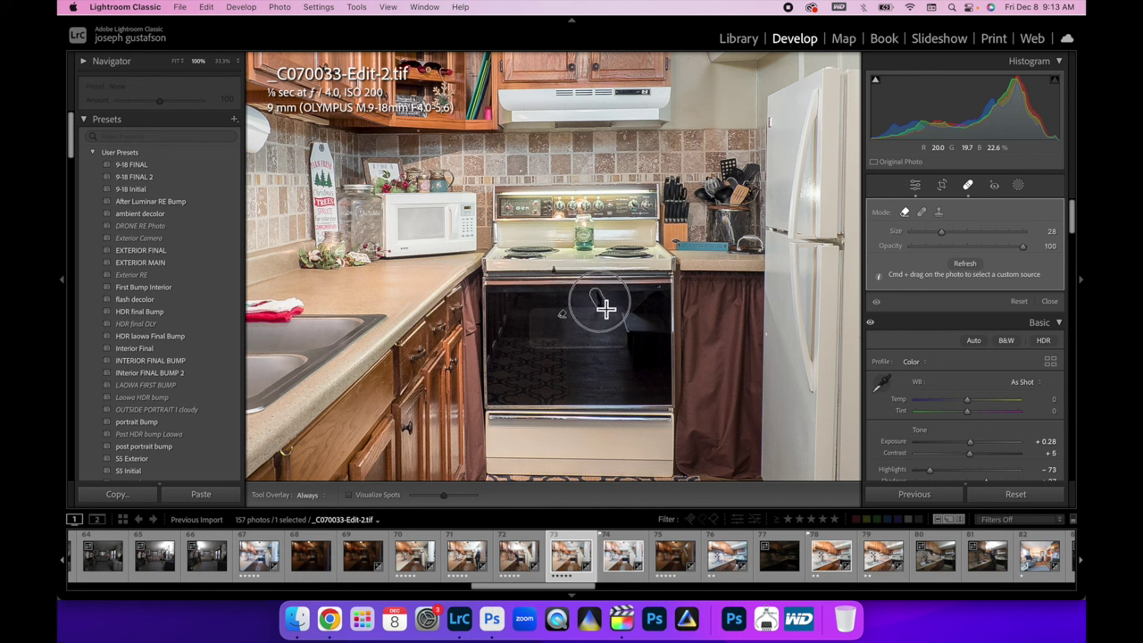
{"action": "left_click_drag", "start_coordinate": [600, 304], "coordinate": [600, 326]}
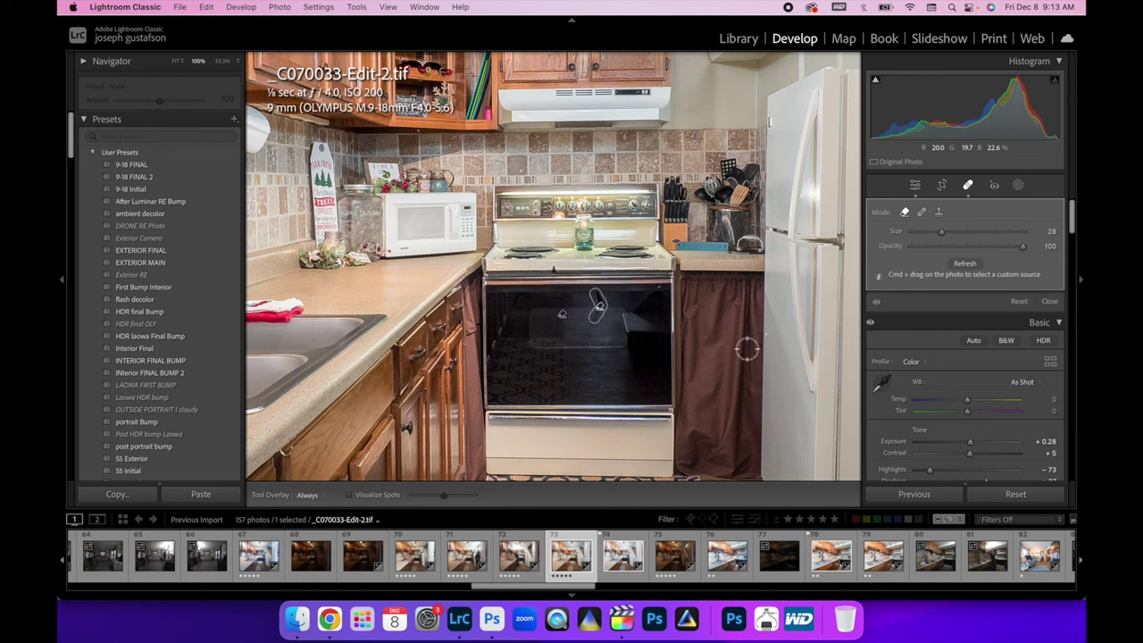
{"action": "left_click", "coordinate": [916, 189]}
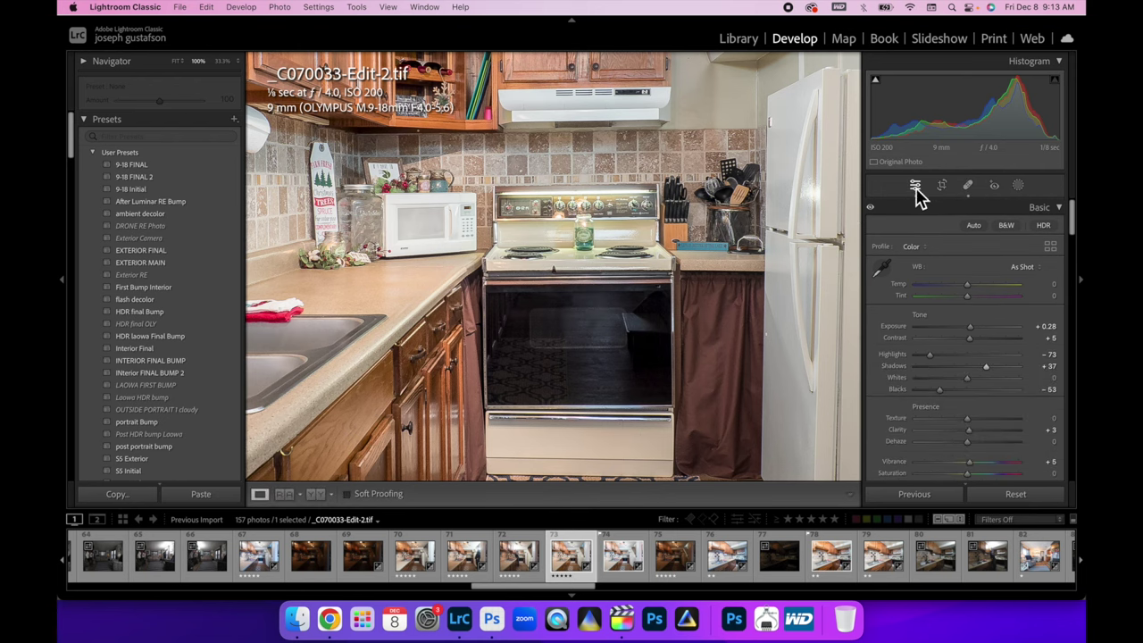